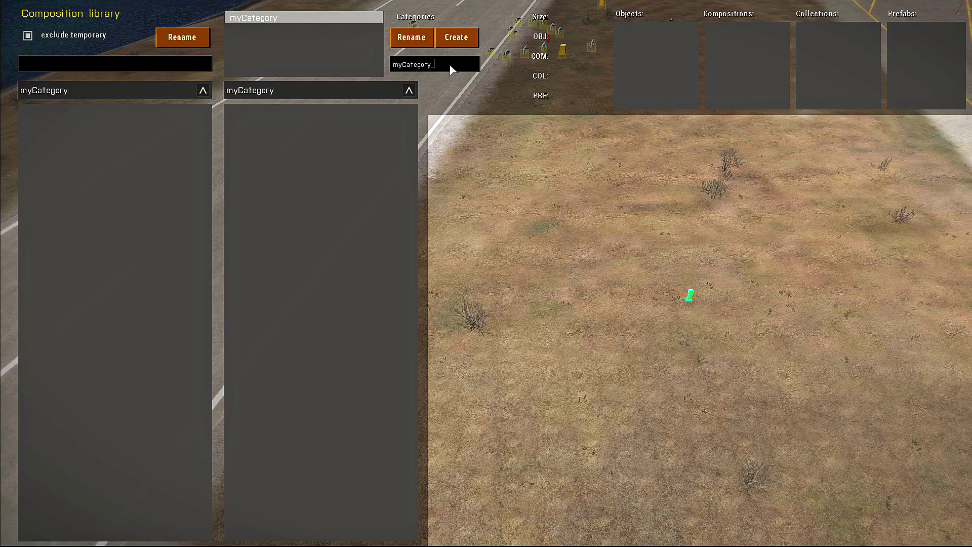
Step: Create a composition category named myCategory_2 and close the composition library
left_click(457, 42)
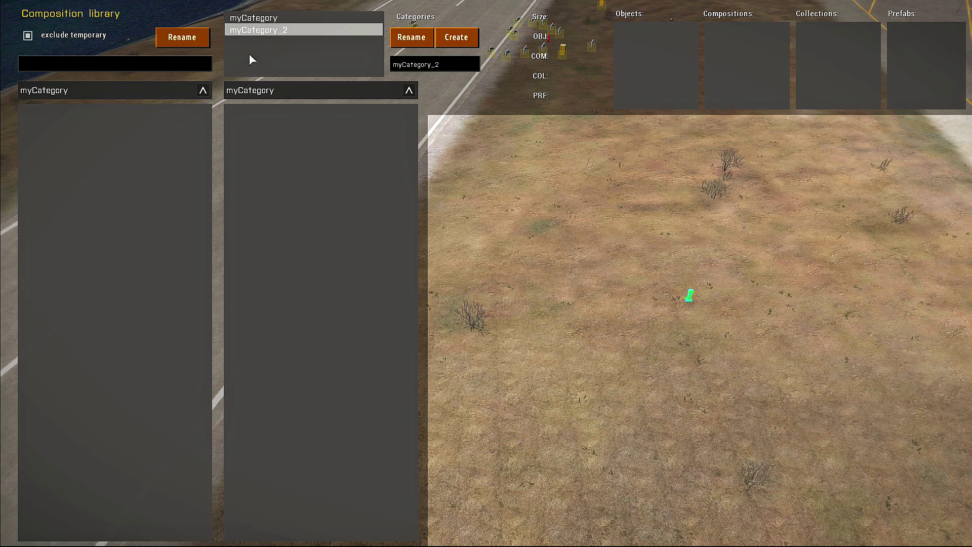
left_click(268, 19)
left_click(263, 31)
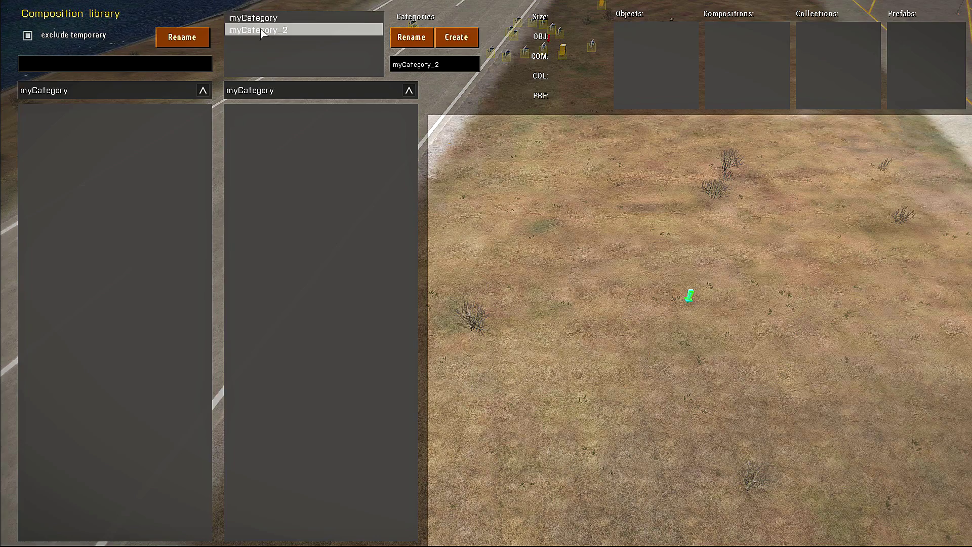
left_click(260, 20)
left_click(259, 32)
key("Escape")
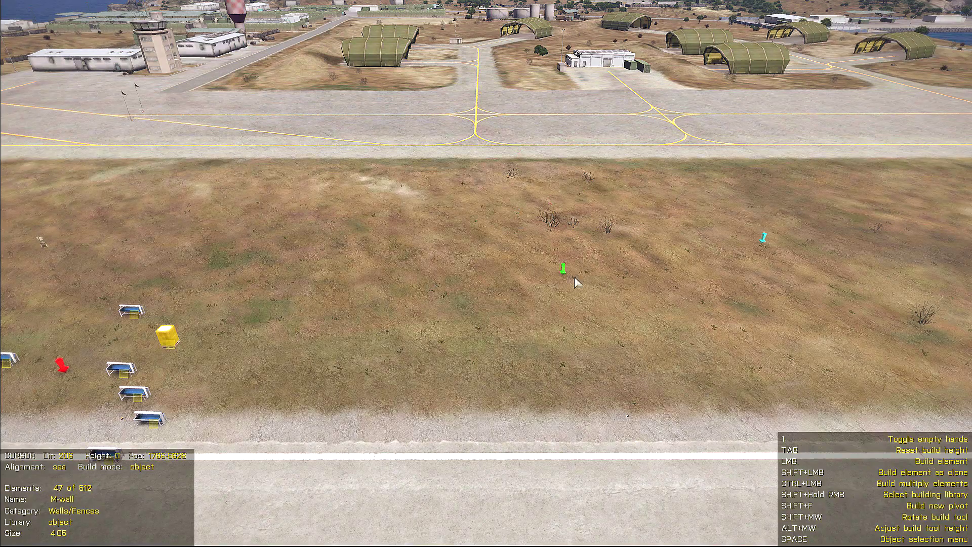
Step: Build a new pivot on the open grass and select it in empty-hands mode
key("s")
key("w")
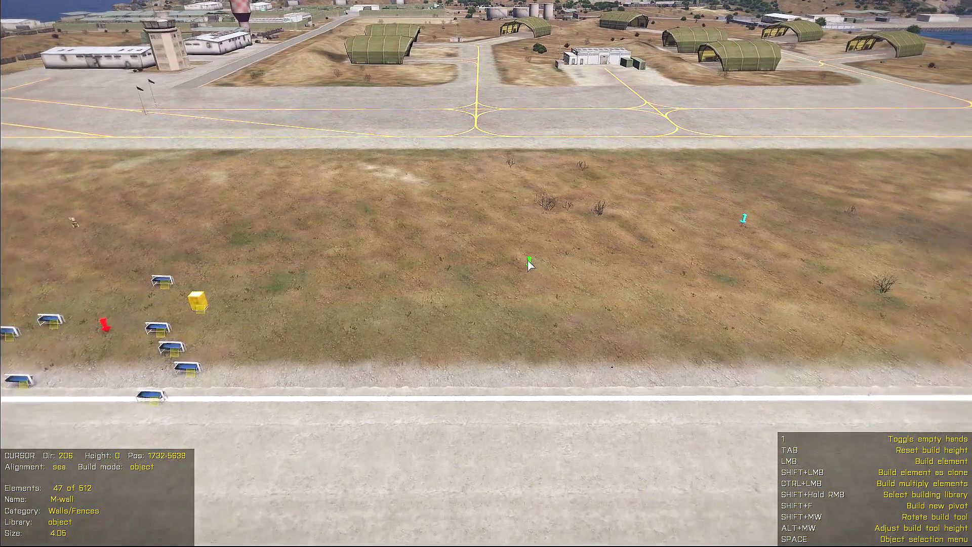
key("s")
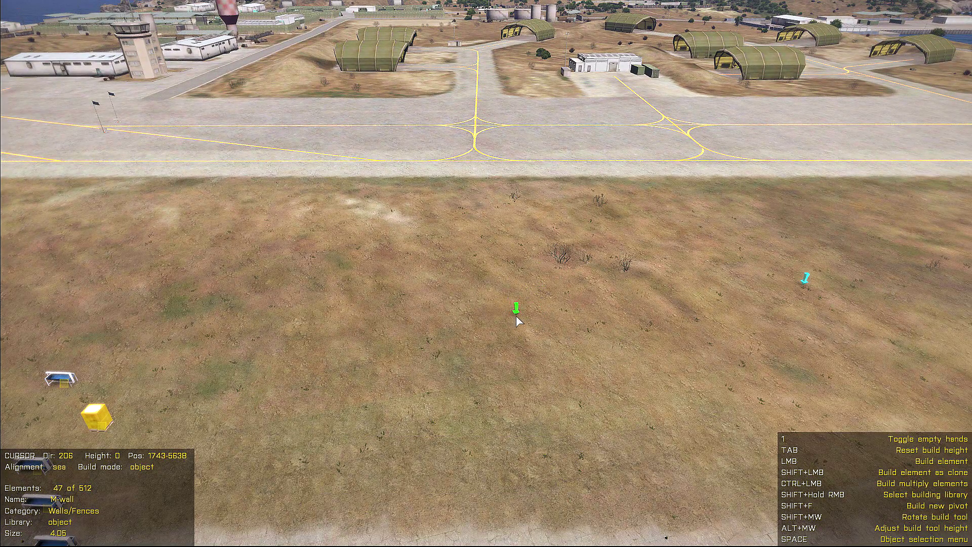
key("1")
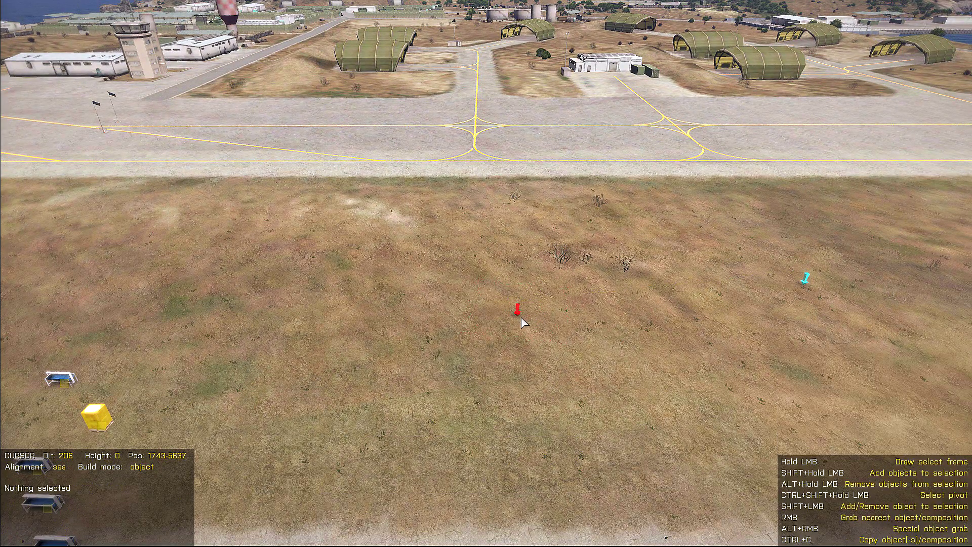
left_click(520, 316)
Step: Enlarge the new pivot's composition area to a size of about 13.9 and rotate it to a direction of about 195
key("w")
middle_click_drag(520, 317, 487, 274)
scroll(486, 273, "up", 4, "ctrl")
scroll(485, 273, "down", 3, "shift")
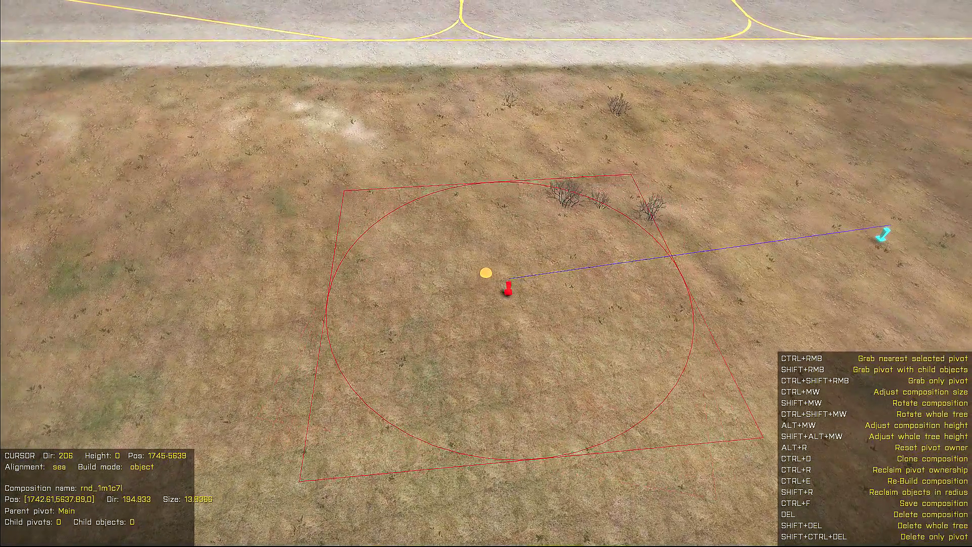
scroll(486, 273, "up", 1, "shift")
Step: Build a straight row of three M-wall segments at direction 195 along one side of the composition area
key("1")
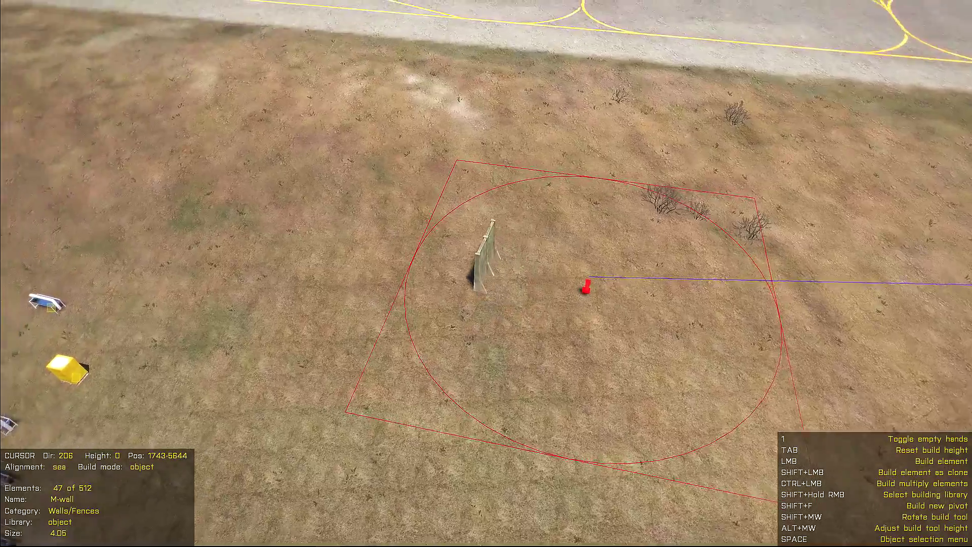
right_click_drag(485, 273, 511, 274)
scroll(486, 273, "down", 3, "shift")
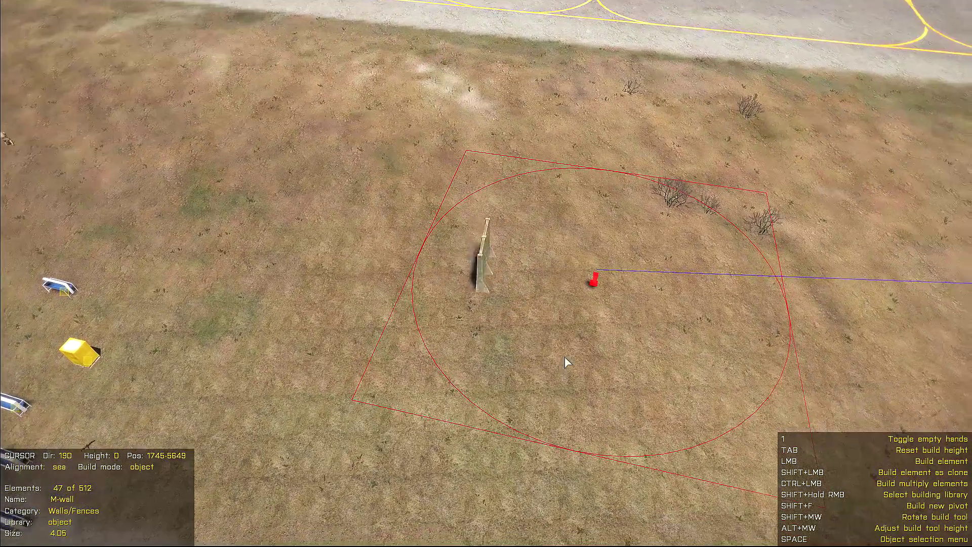
scroll(447, 281, "up", 1, "shift")
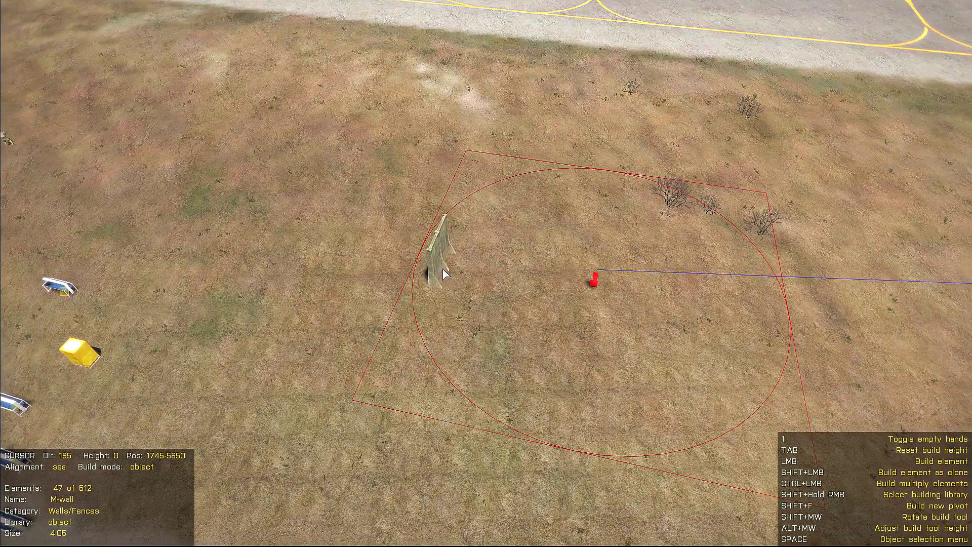
left_click(443, 268)
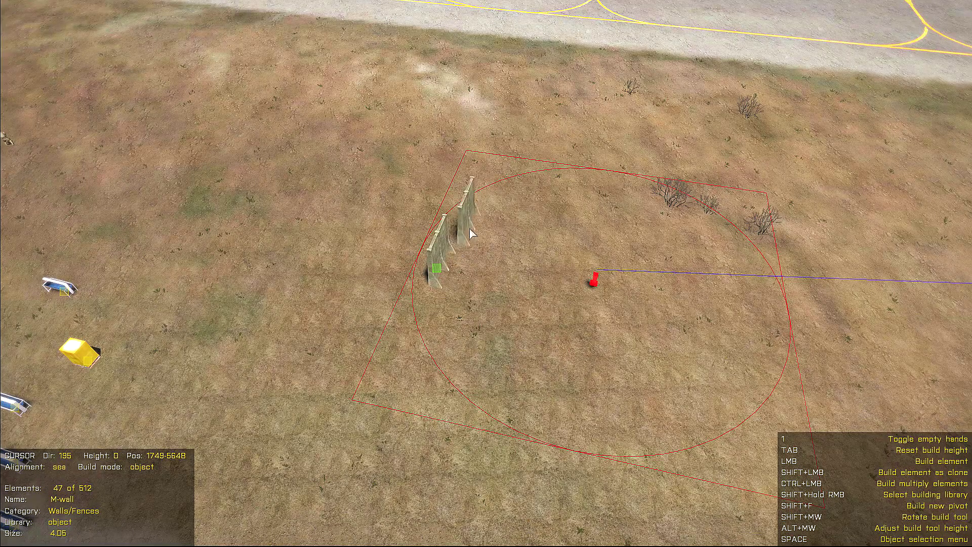
left_click(457, 235)
left_click_drag(431, 314, 426, 314, "ctrl")
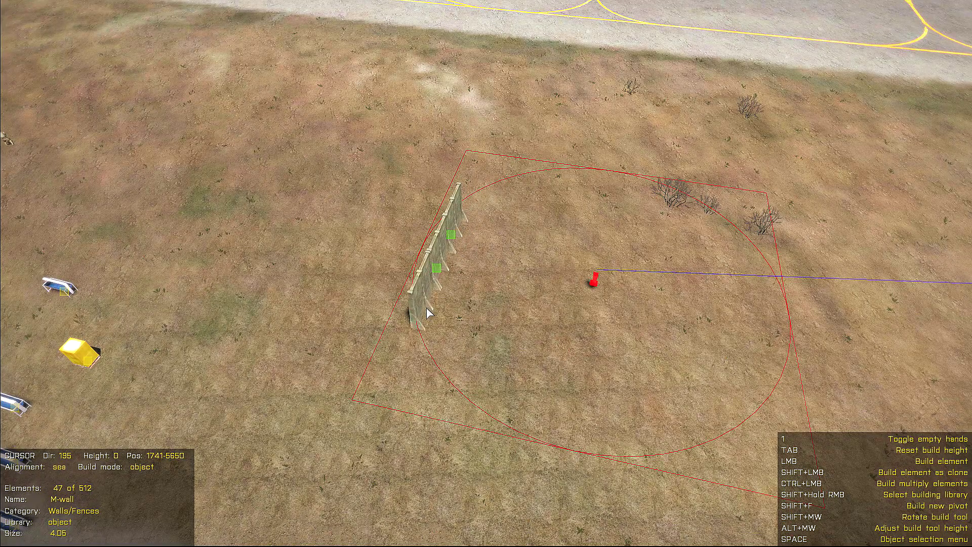
left_click(428, 314)
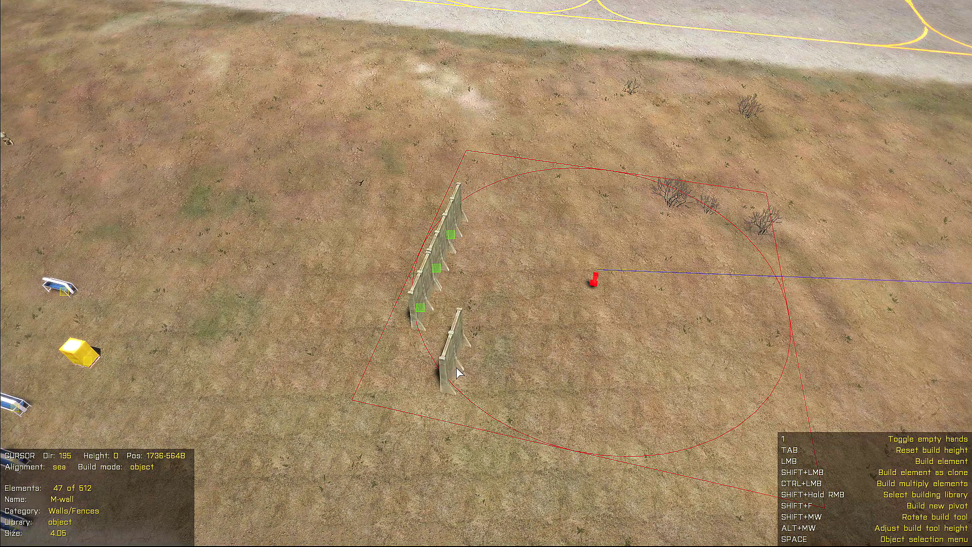
Step: Copy the row of three M-wall segments and paste the duplicate beside it
scroll(453, 370, "down", 4, "shift")
scroll(446, 363, "down", 10, "shift")
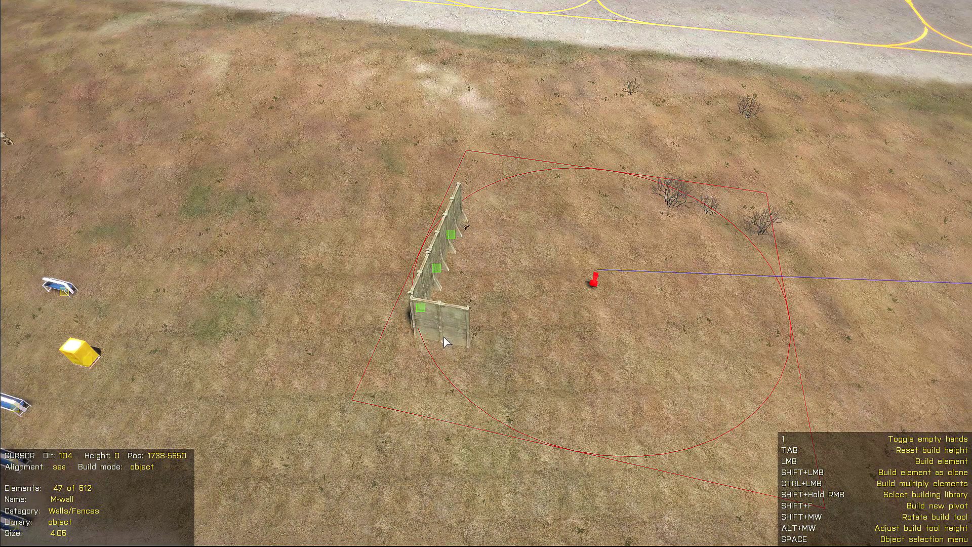
key("1")
left_click_drag(357, 166, 507, 373)
key("ctrl+c")
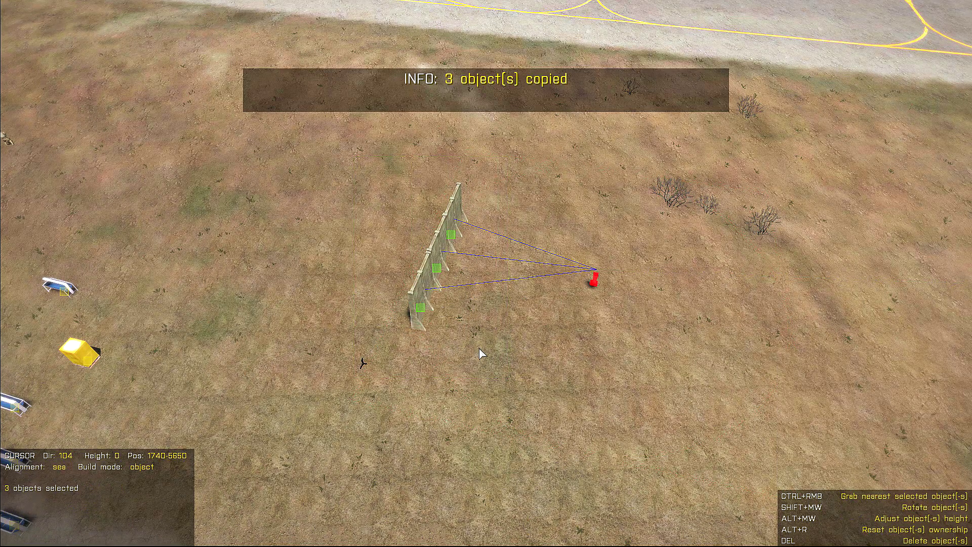
key("ctrl+v")
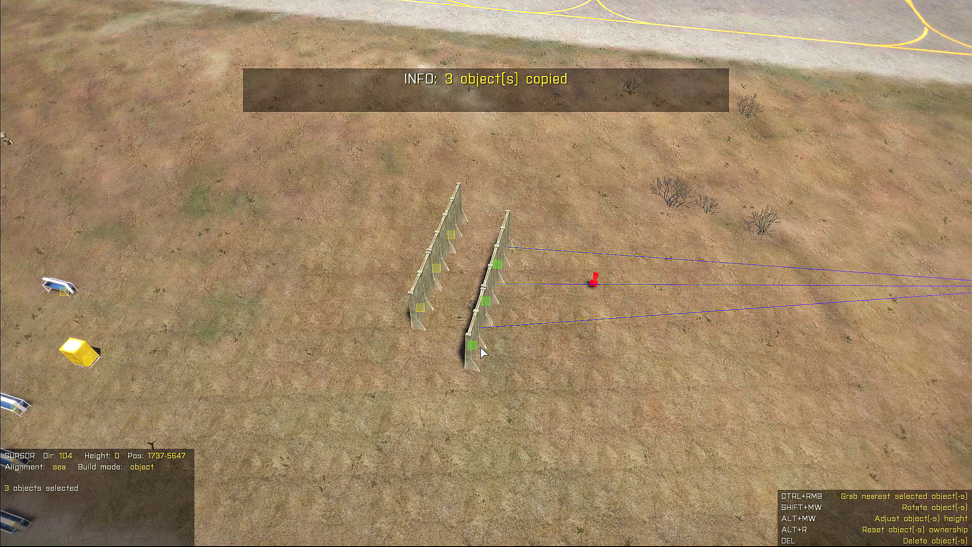
Step: Set the rotating mode to common orientation, turn the pasted row perpendicular and join it to the end of the first row
key("r")
scroll(476, 339, "down", 10, "shift")
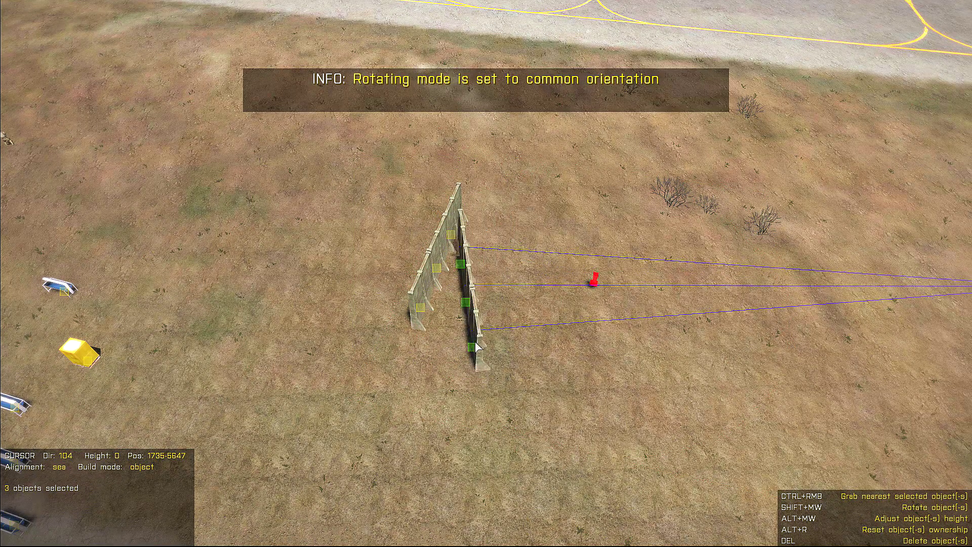
scroll(479, 349, "down", 4, "shift")
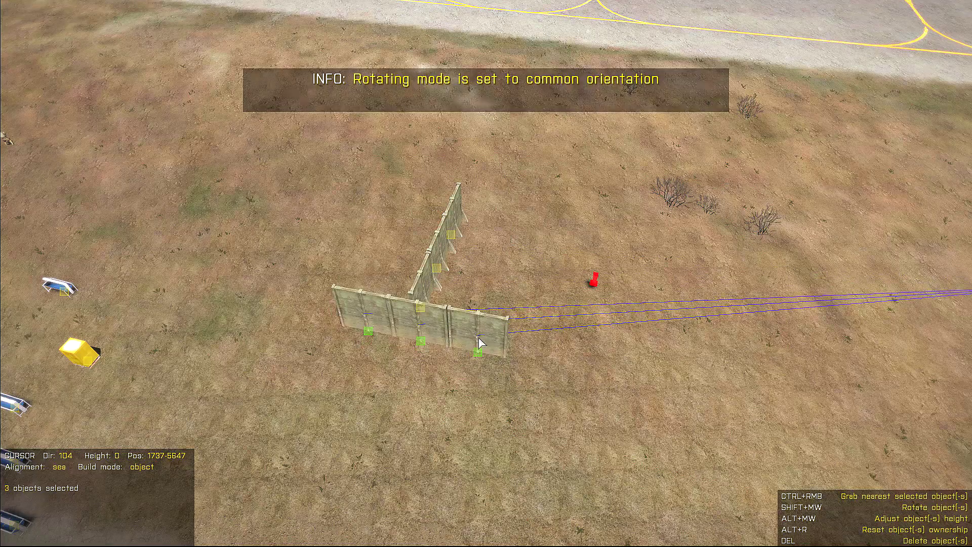
left_click_drag(381, 317, 442, 334)
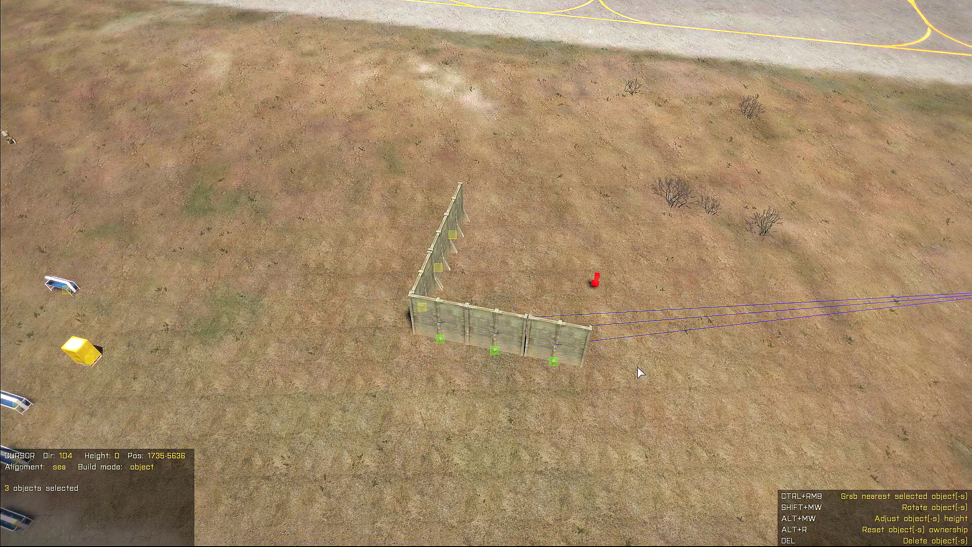
Step: Paste another copy of the three-segment row, rotate it roughly parallel to the perpendicular wall and delete one of its segments
key("ctrl+v")
key("d")
scroll(506, 357, "down", 8, "shift")
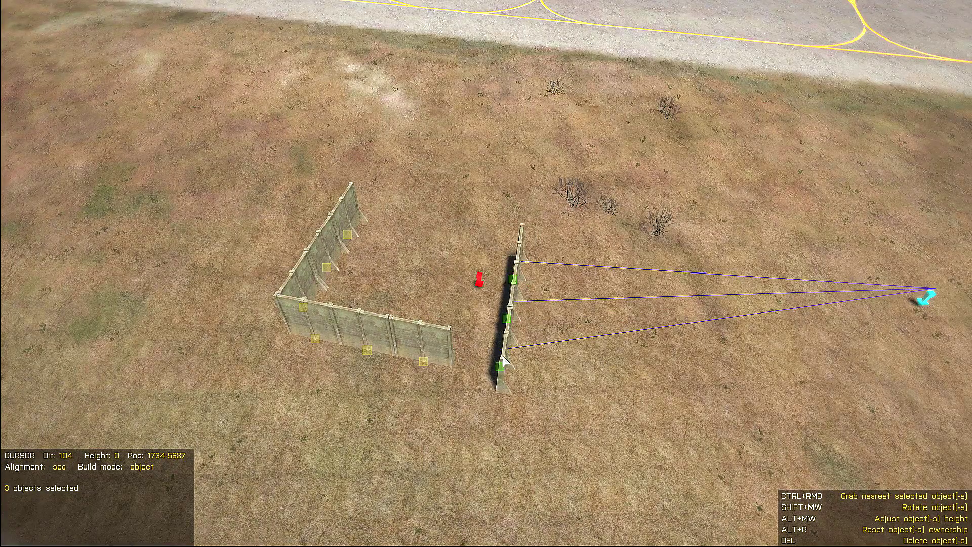
left_click(489, 339)
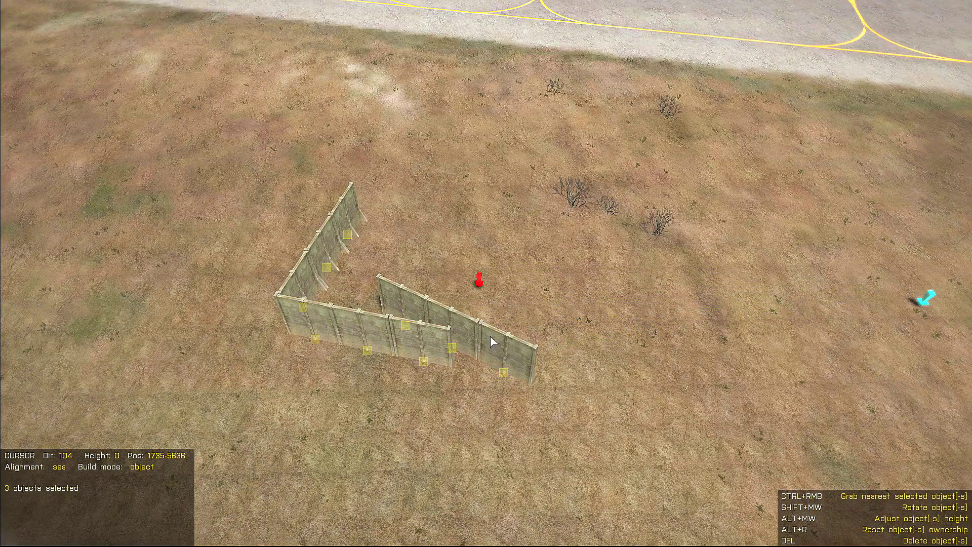
left_click(404, 324)
key("Delete")
Step: Move the two remaining pasted segments to the end of the perpendicular wall and rotate them in line with it
left_click_drag(437, 319, 538, 400)
right_click_drag(473, 344, 498, 382, "ctrl")
left_click_drag(499, 385, 483, 386)
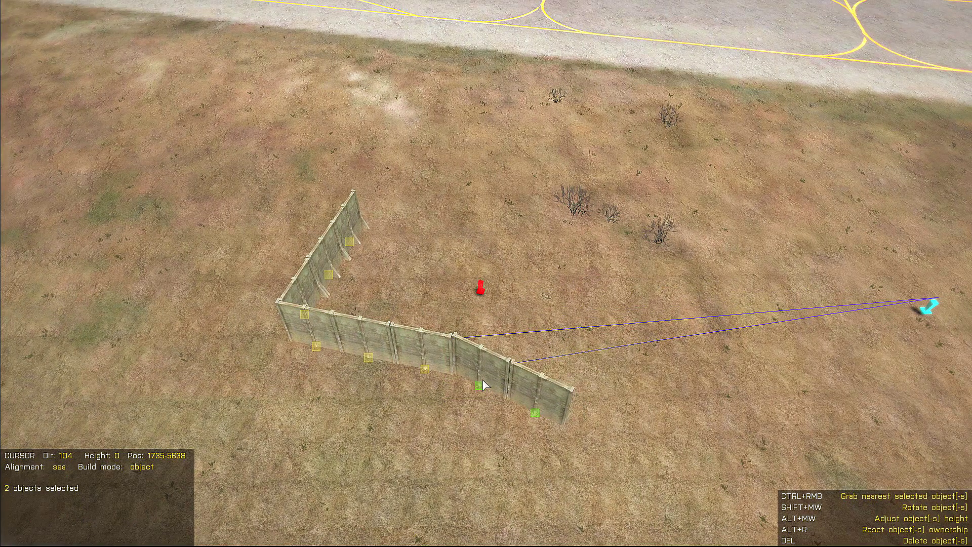
scroll(471, 373, "up", 3, "shift")
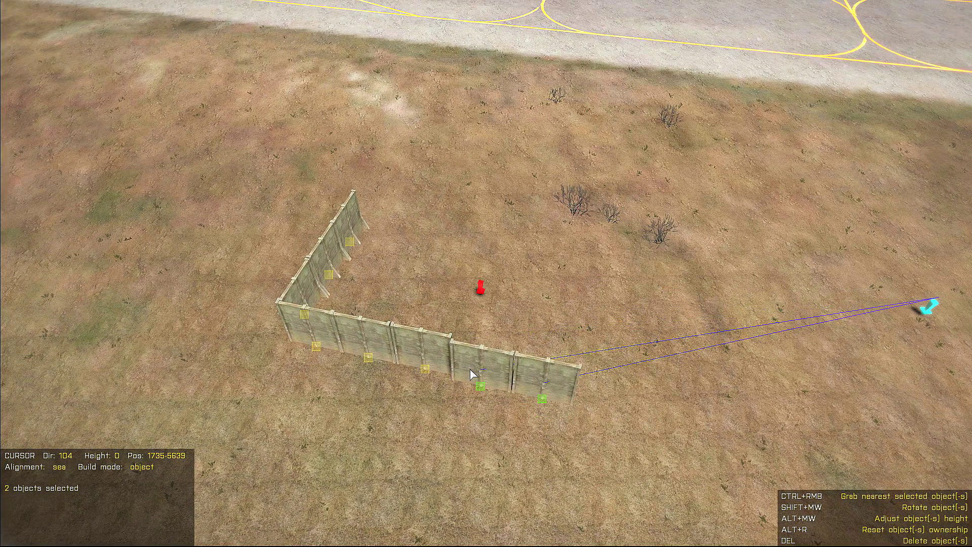
scroll(471, 374, "up", 2, "shift")
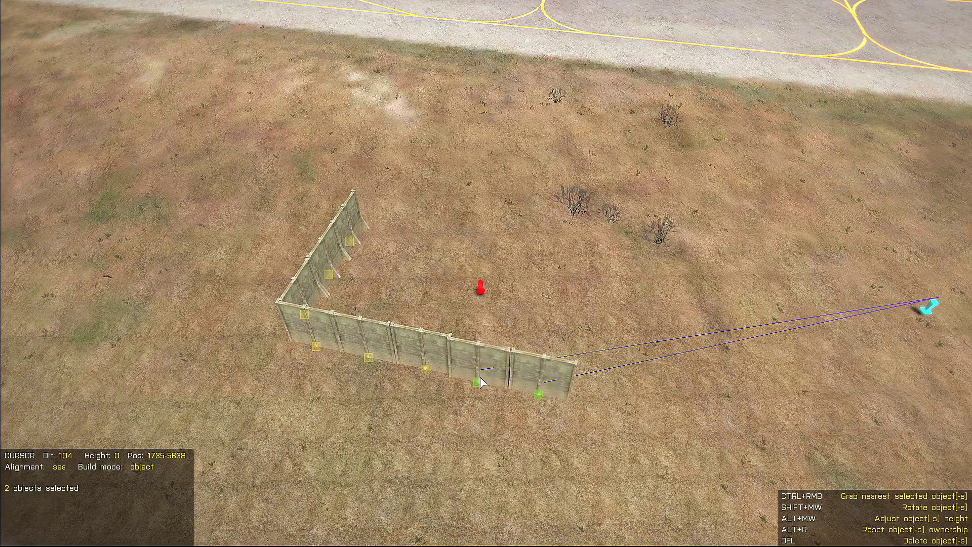
Step: Copy the five segments of the long wall and paste them on the opposite side of the enclosure
left_click(361, 407)
left_click_drag(269, 389, 607, 361)
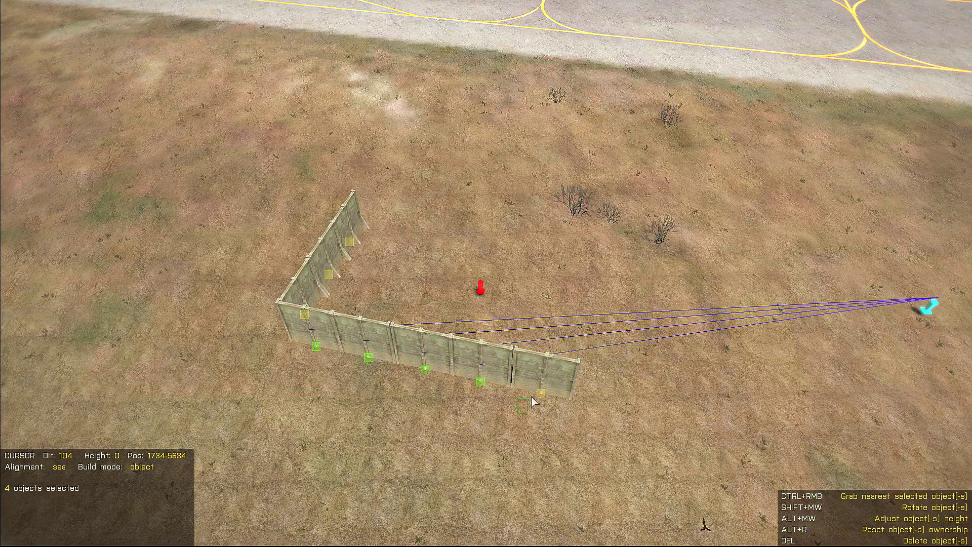
key("ctrl+c")
key("ctrl+v")
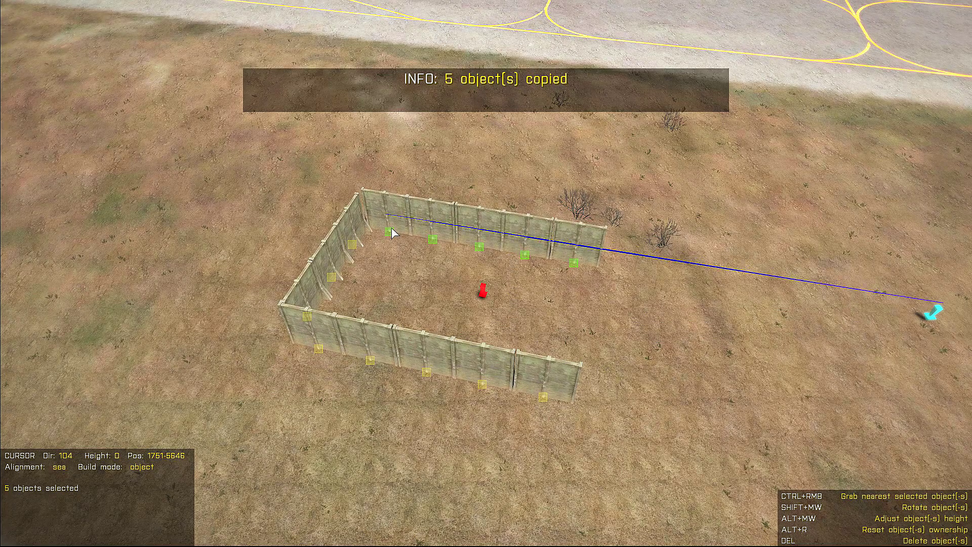
Step: Turn the pasted long wall around so its supports face inward and align it with the end of the short wall
scroll(391, 232, "down", 10, "shift")
scroll(391, 232, "down", 8, "shift")
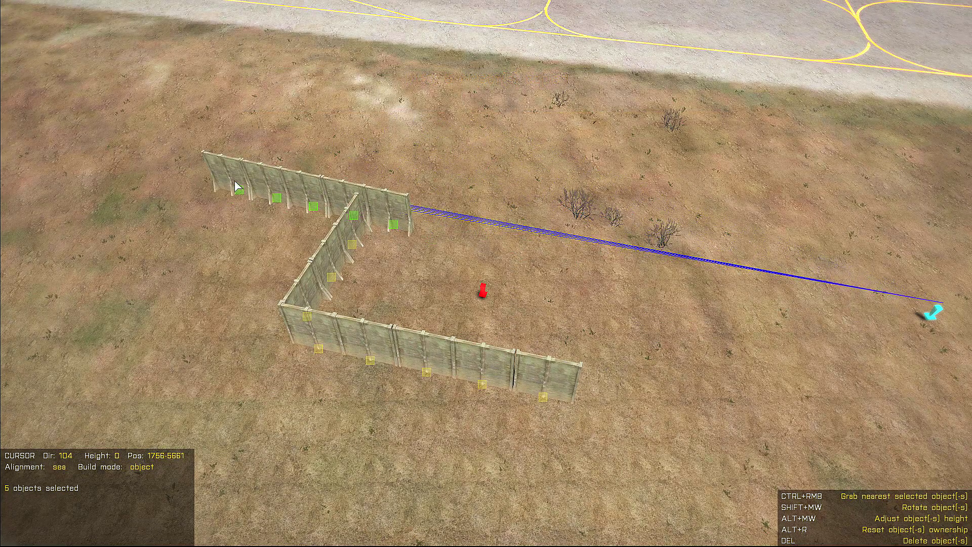
left_click_drag(235, 187, 391, 242)
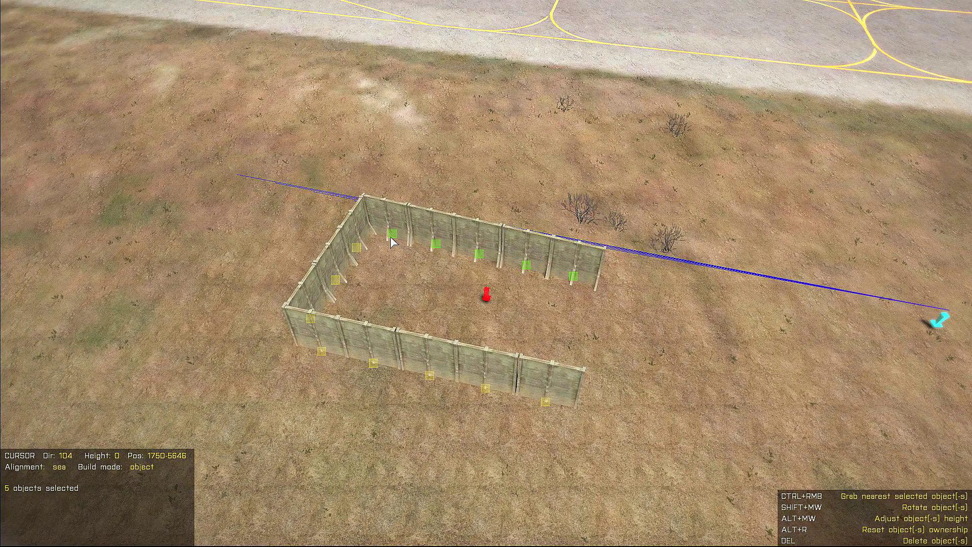
Step: Select the three segments of the short wall, copy them and paste the duplicate near the enclosure's open end
left_click(356, 247)
left_click(335, 279, "ctrl")
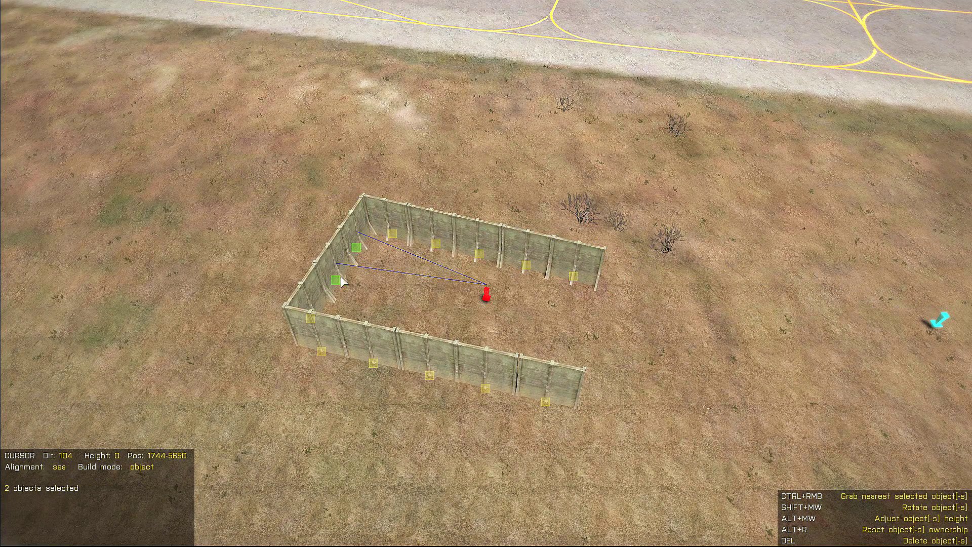
left_click(311, 302, "ctrl")
key("ctrl+c")
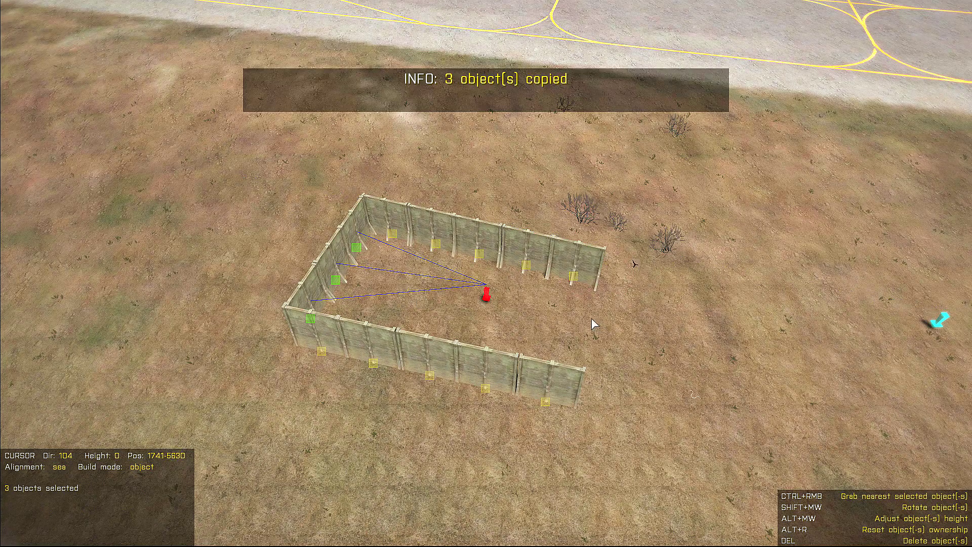
key("ctrl+v")
Step: Turn the pasted short wall around and fit it between the two long walls to close the enclosure
scroll(590, 344, "down", 10, "shift")
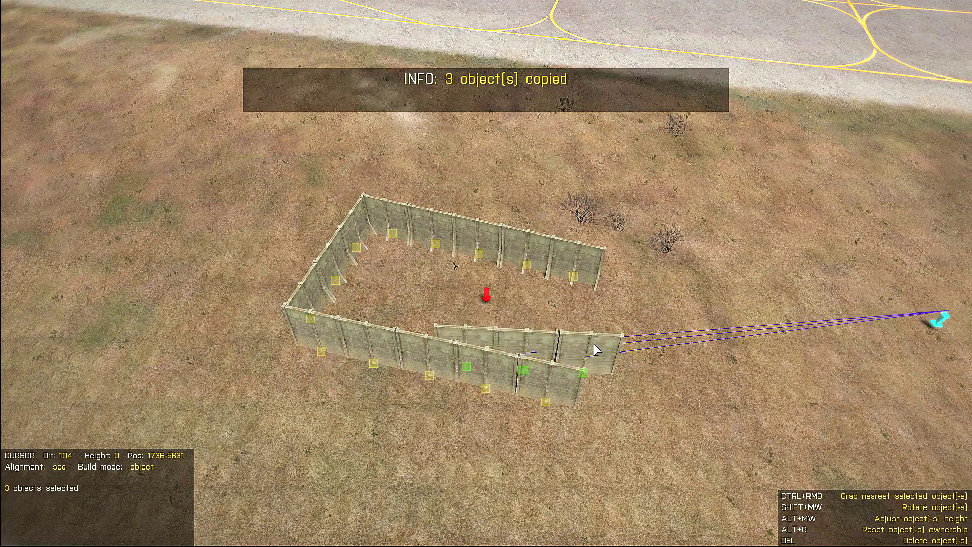
scroll(593, 346, "down", 3, "shift")
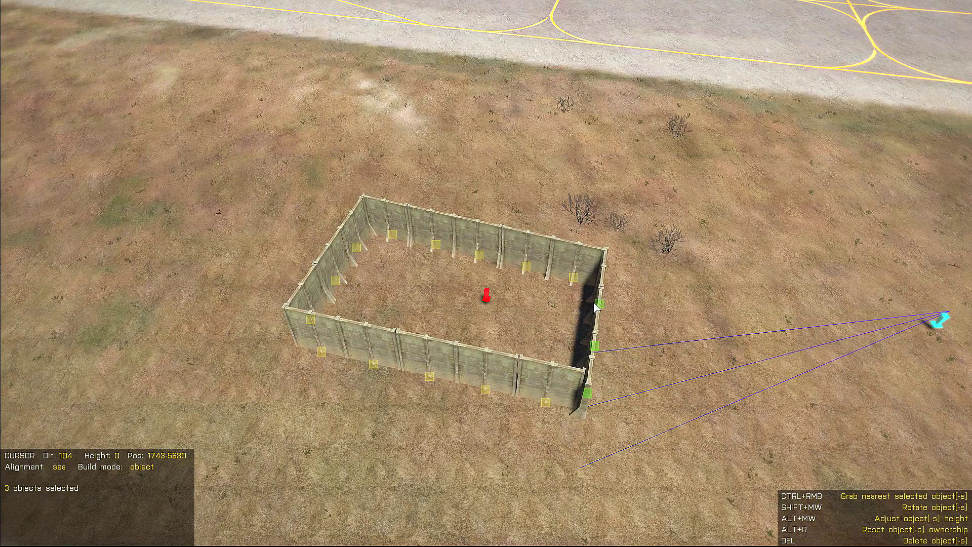
scroll(596, 302, "down", 1, "shift")
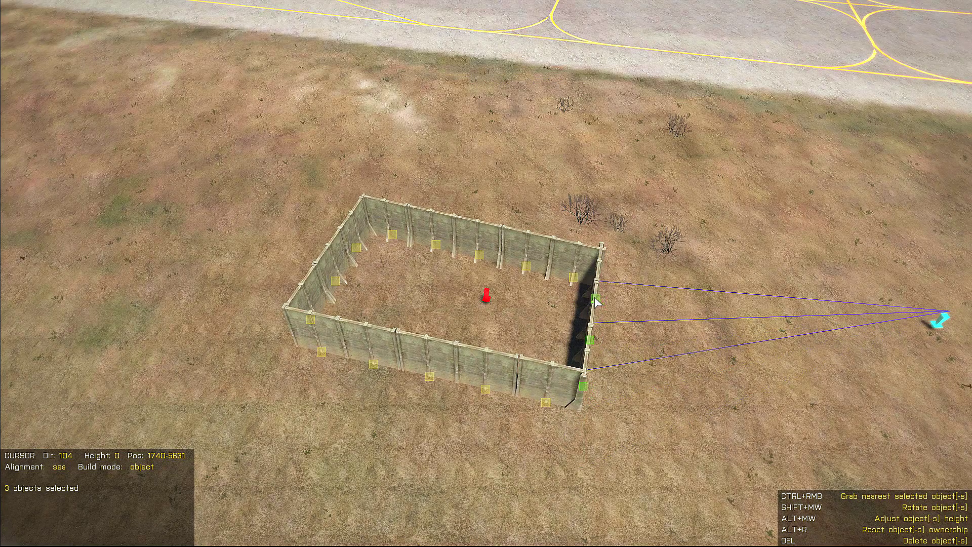
Step: Deselect the wall segments and select the composition pivot in the middle of the enclosure
left_click(667, 366)
key("space")
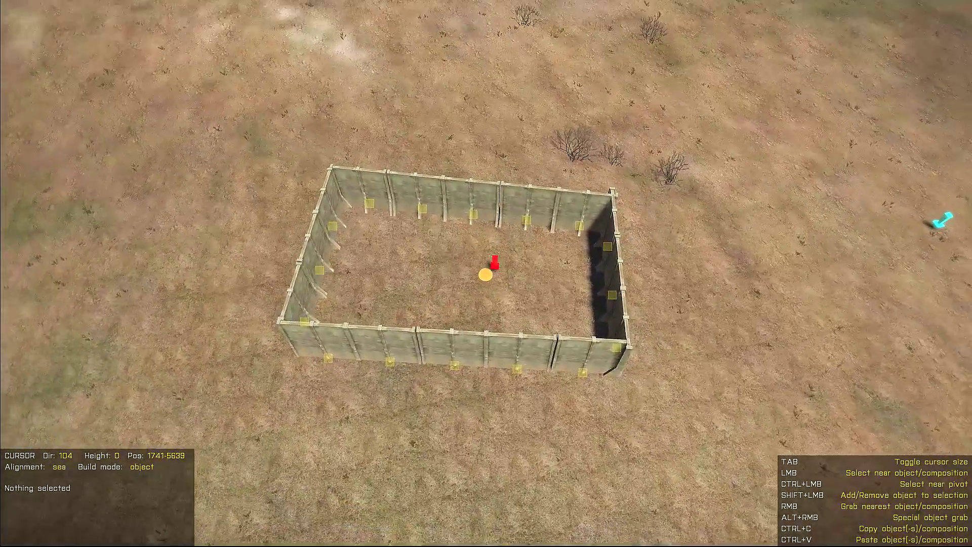
left_click(484, 274)
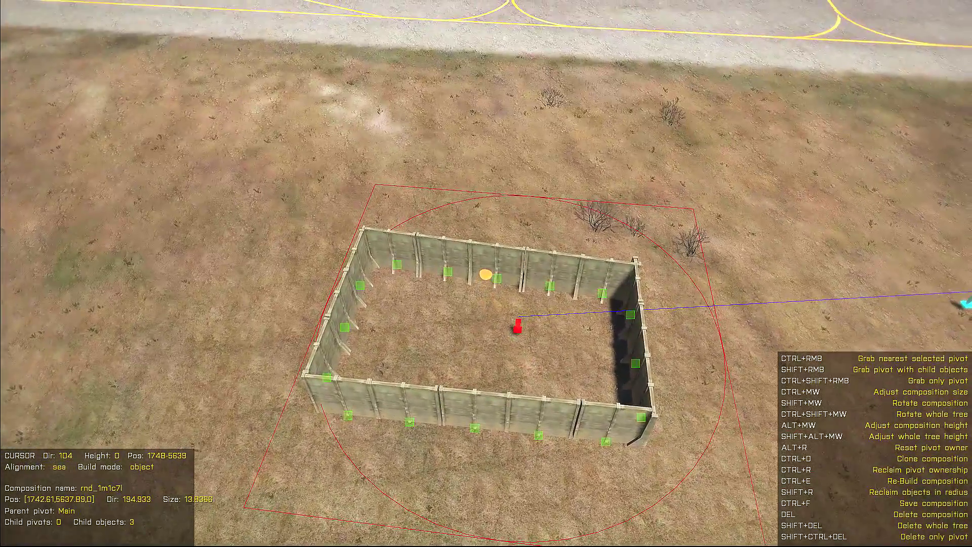
Step: Deselect the rectangular enclosure's composition and select it again by the pivot in its middle
key("a")
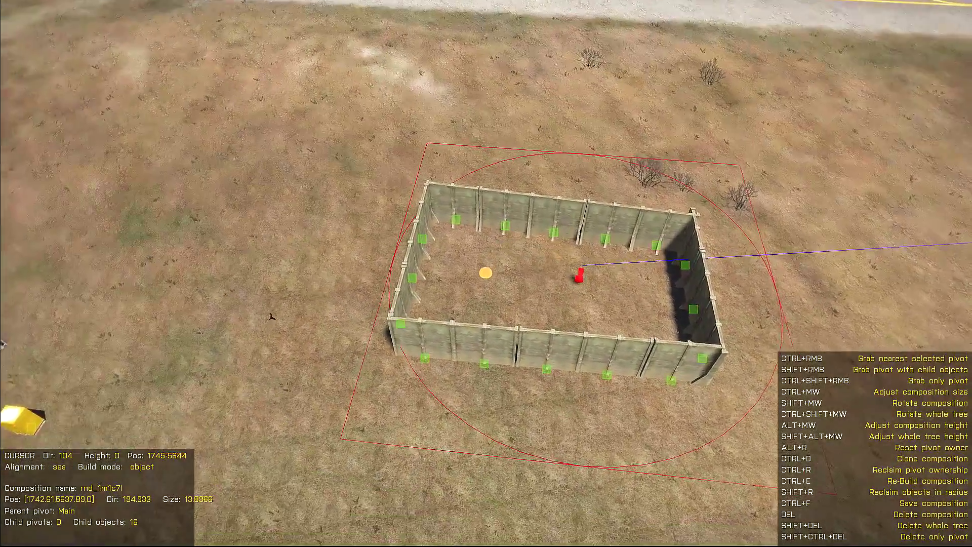
left_click(486, 274)
key("s")
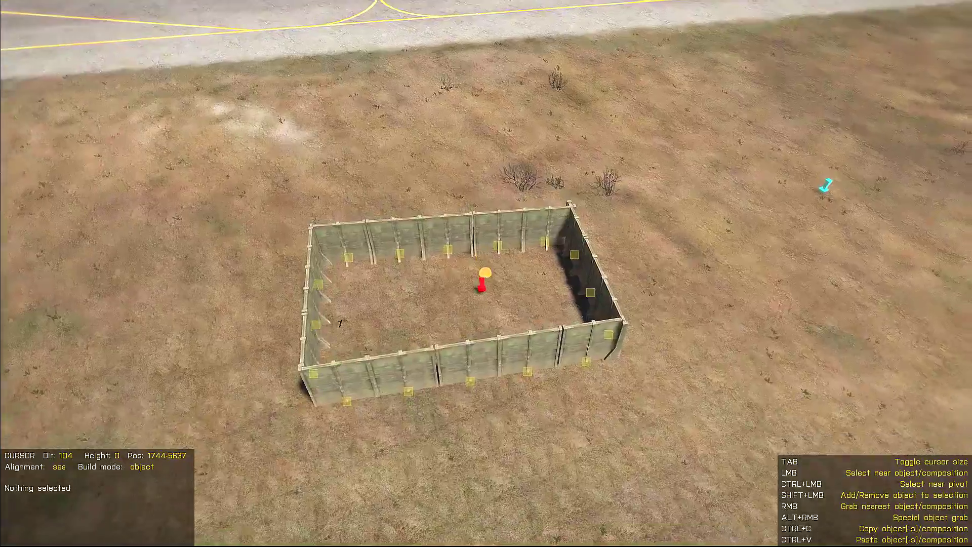
left_click(484, 273)
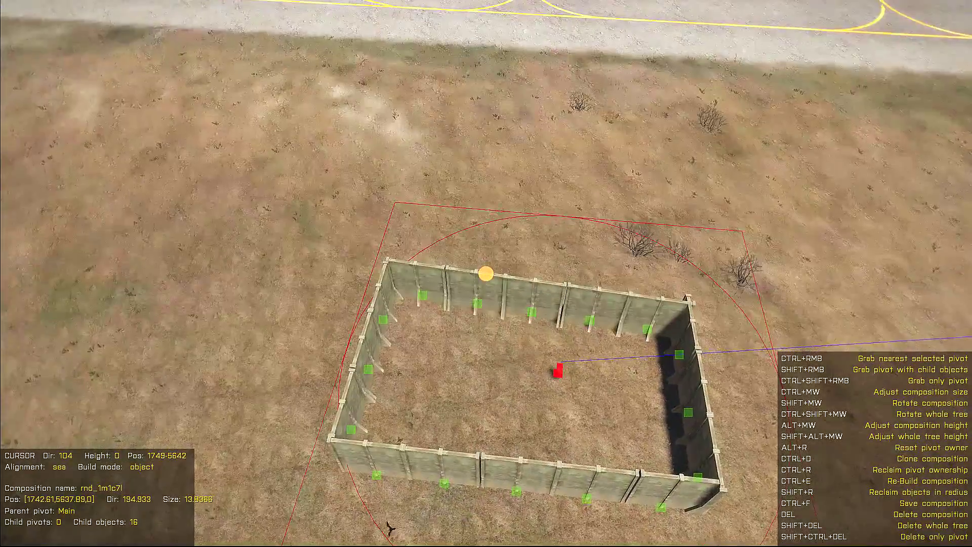
key("s")
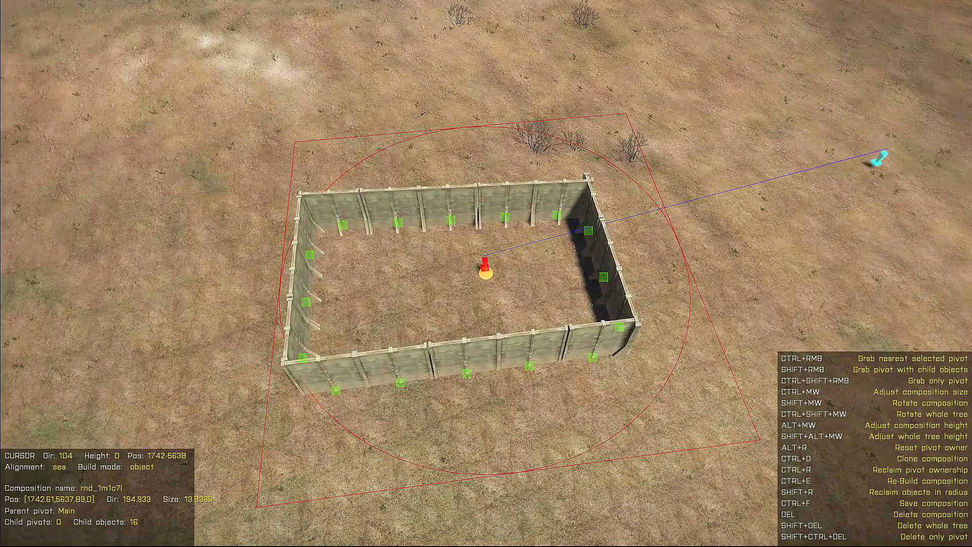
Step: Save the selected composition in the category myCategory under the name cm_composition_1
key("ctrl+f")
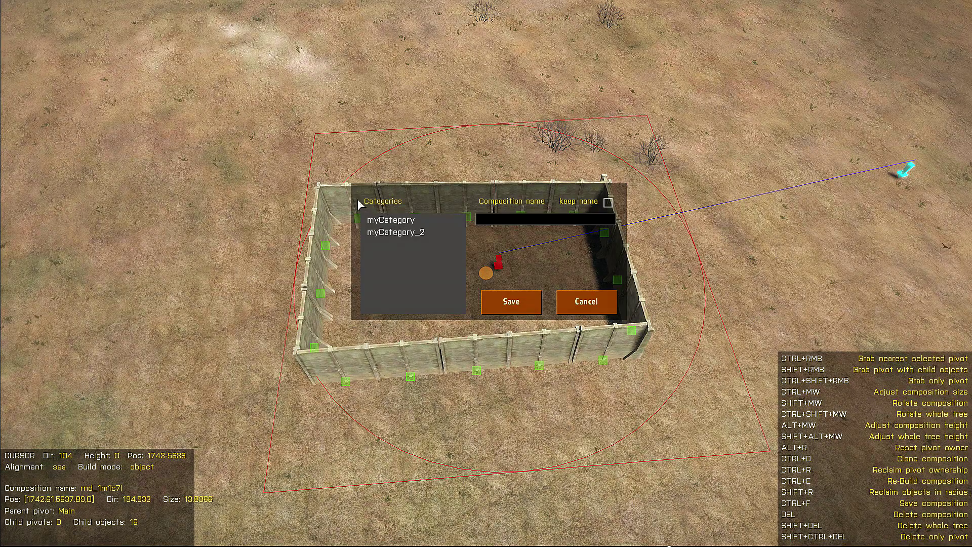
left_click(400, 221)
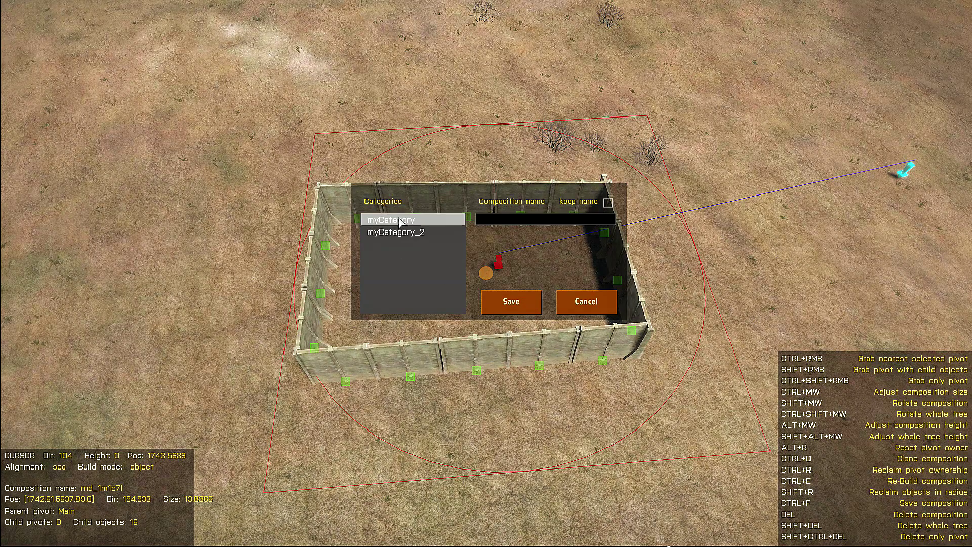
left_click(511, 221)
type("CM_")
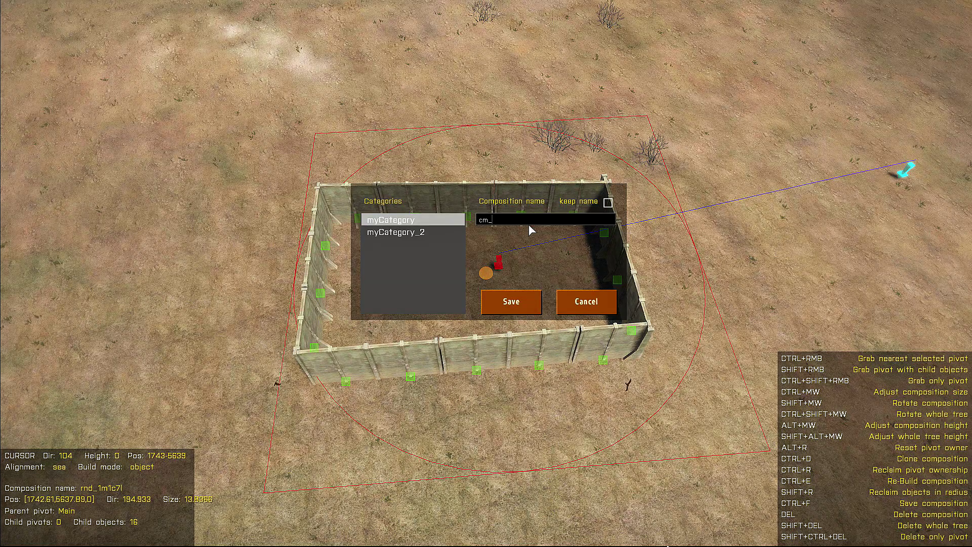
type("composition_1")
left_click(509, 303)
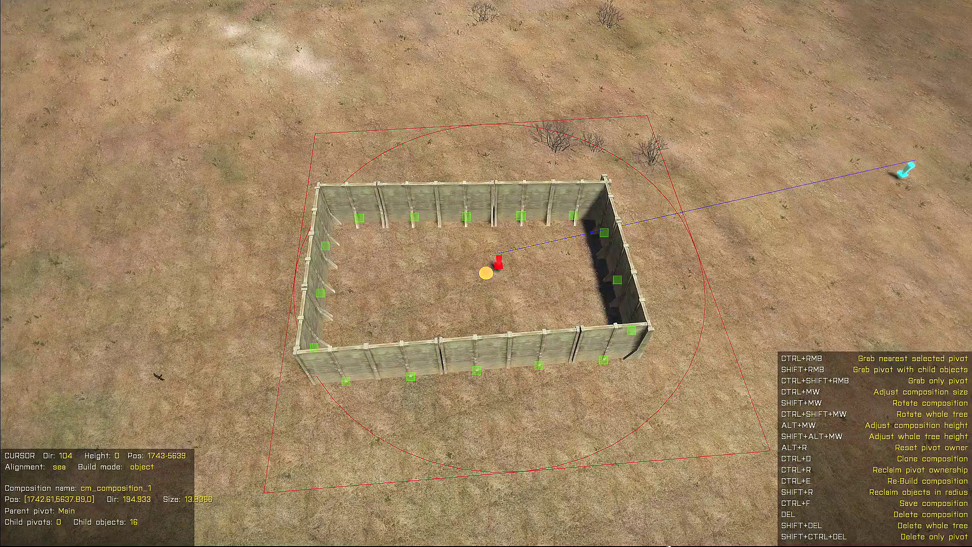
Step: Check the entries of myCategory in the composition library, then briefly select the rectangular enclosure's composition and deselect it
key("w")
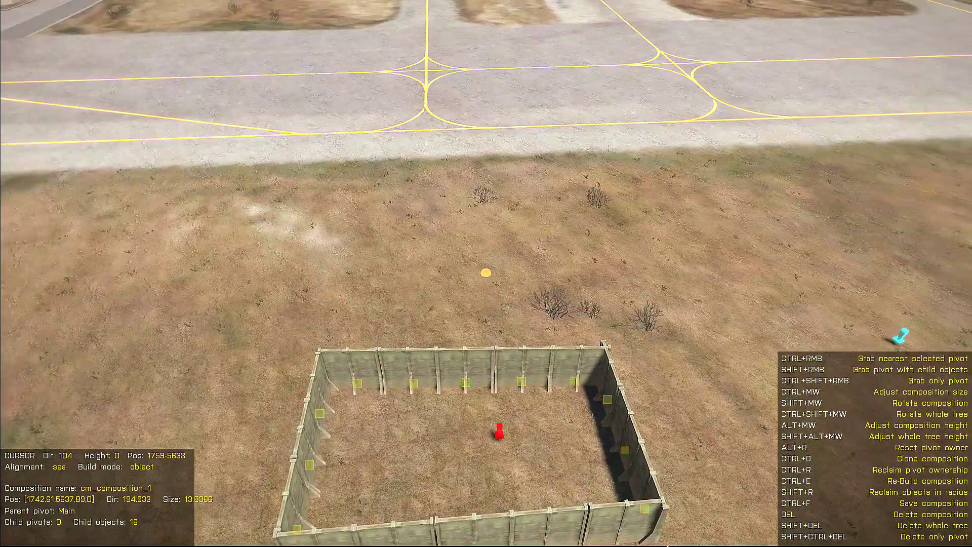
left_click(486, 273)
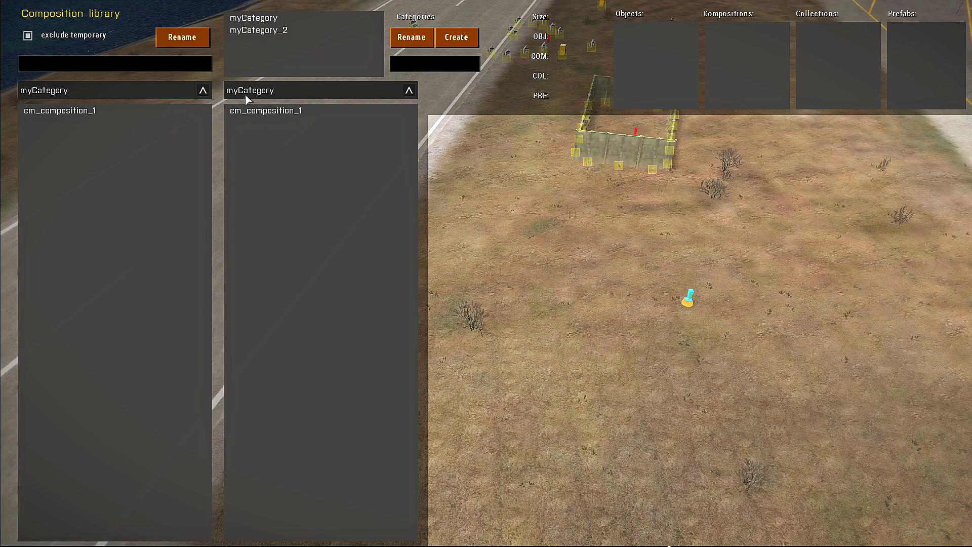
left_click(267, 94)
left_click(281, 93)
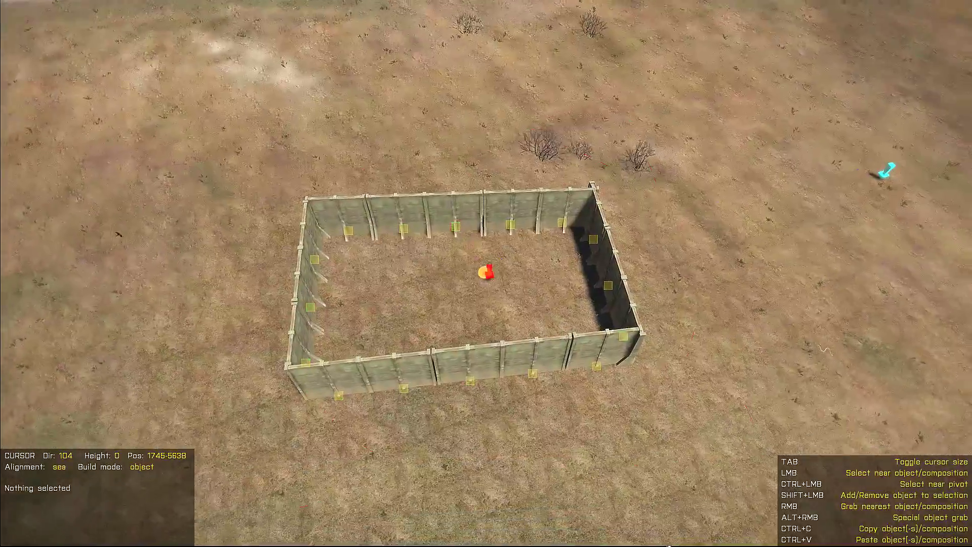
left_click(486, 274)
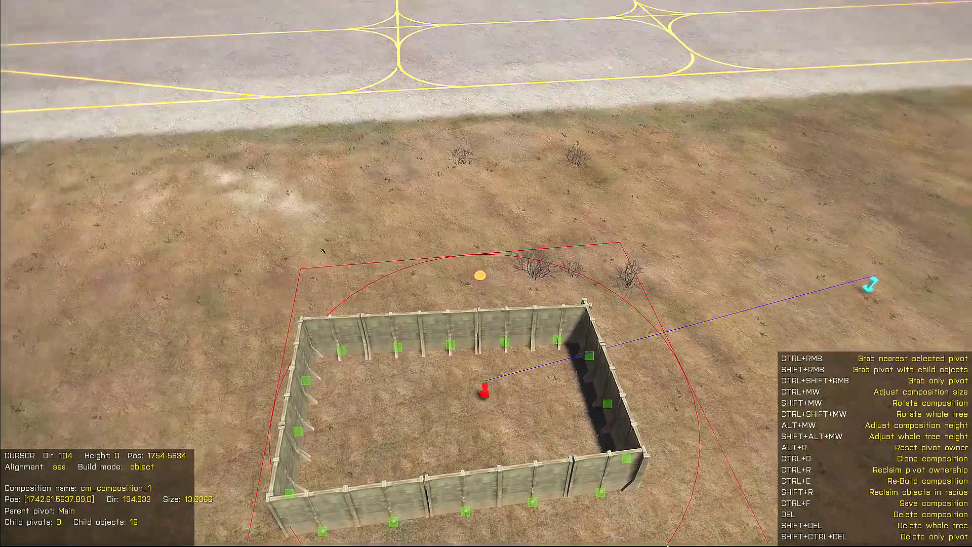
left_click(486, 271)
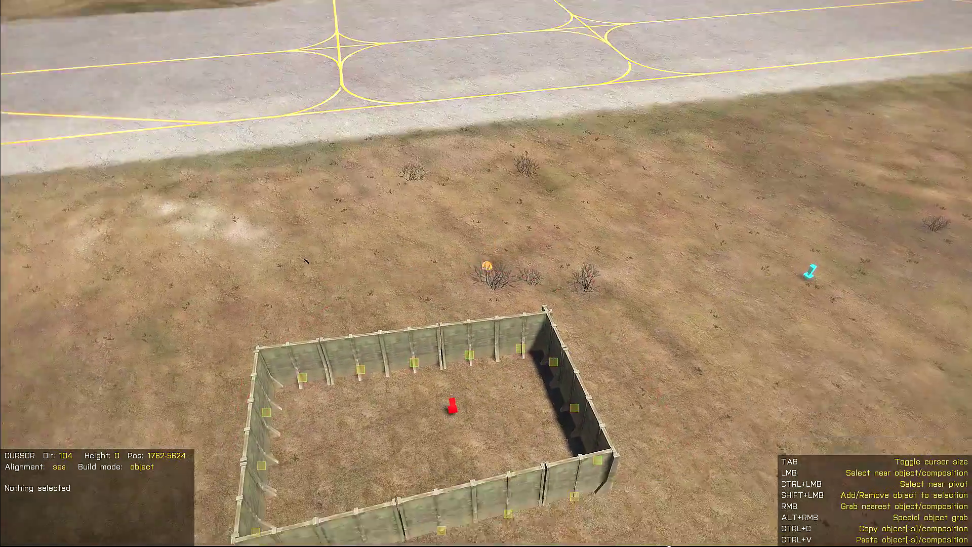
Step: Build a new composition pivot on the open grass away from the rectangular enclosure and select it
key("d")
key("1")
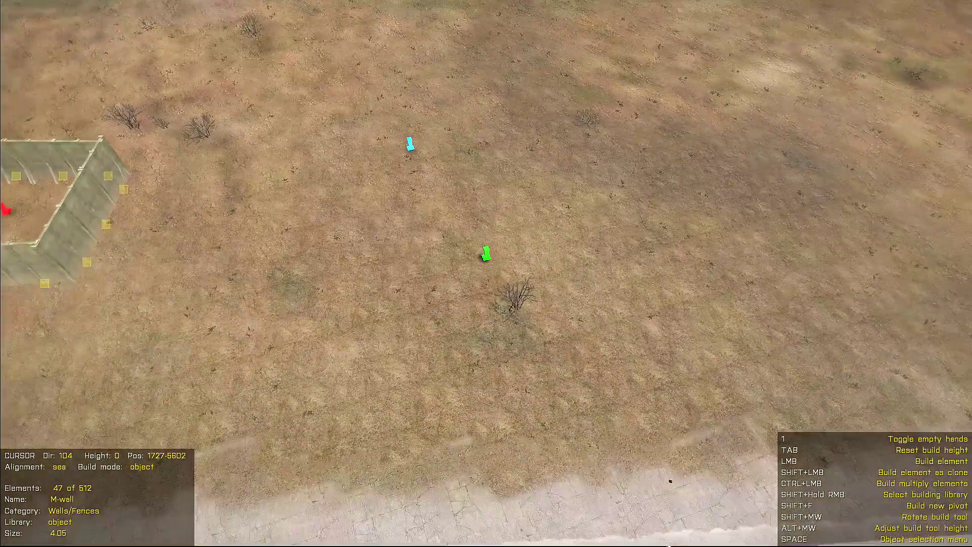
key("s")
key("a")
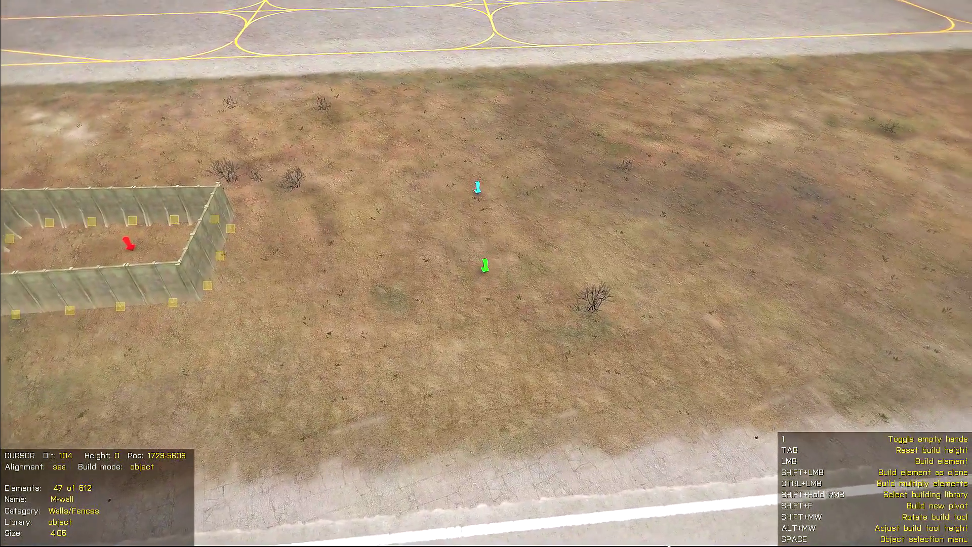
key("shift+f")
key("1")
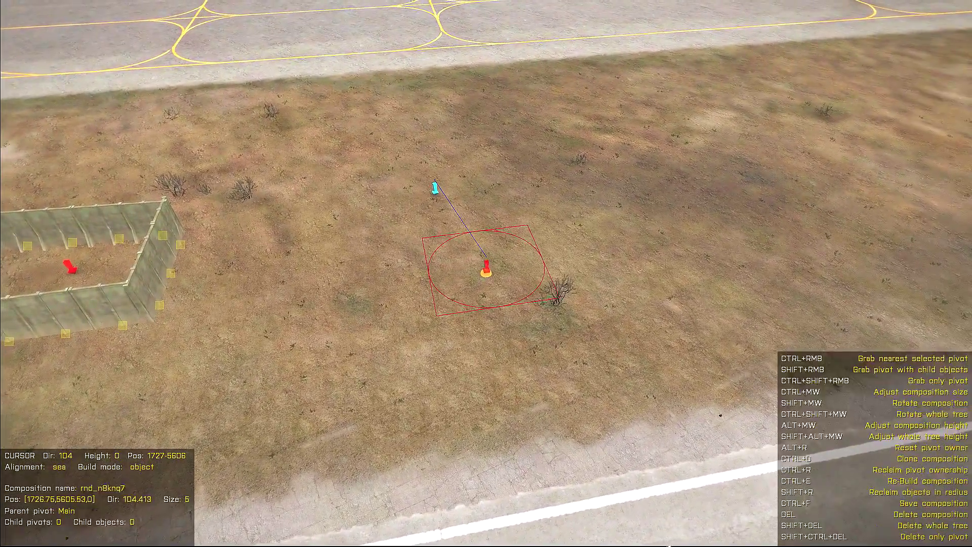
Step: Enlarge the new composition to a size of about 8.12 and move its pivot to the grass beside the taxiway
scroll(486, 273, "up", 7, "ctrl")
scroll(486, 274, "down", 2, "ctrl")
right_click_drag(486, 273, 496, 272, "ctrl")
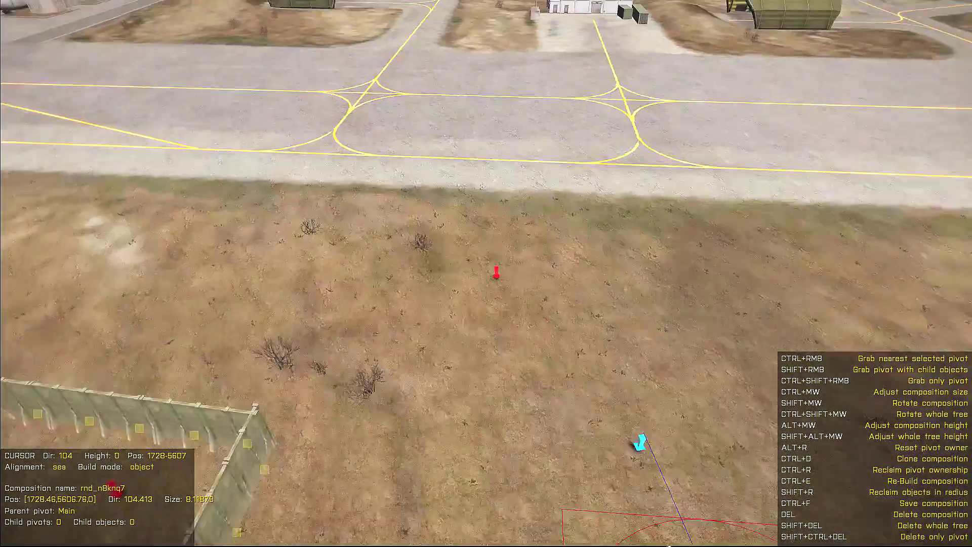
left_click_drag(496, 272, 496, 264, "ctrl")
key("a")
right_click_drag(496, 264, 486, 271, "ctrl")
Step: Choose the Wall (Long) object, rotate it and place the first segment along the edge of the new composition's circle
key("1")
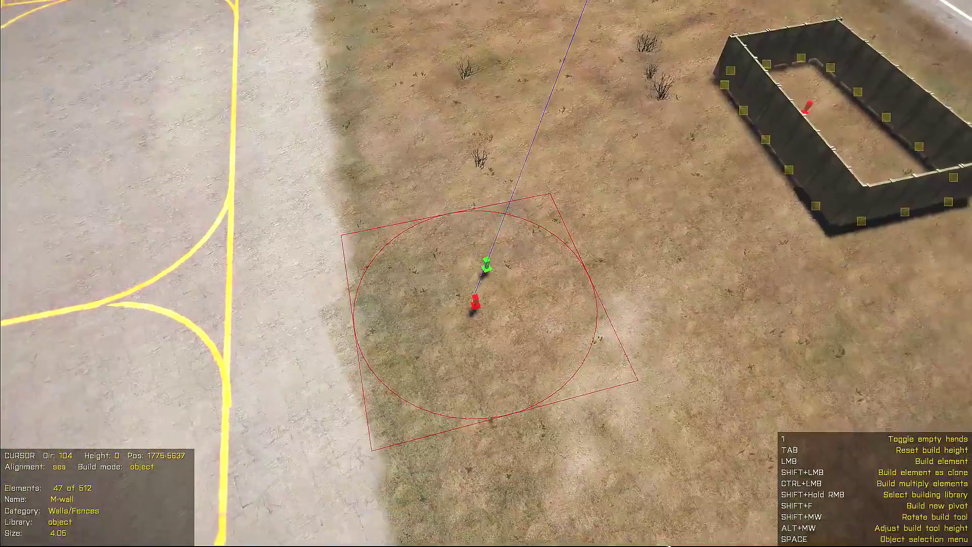
key("space")
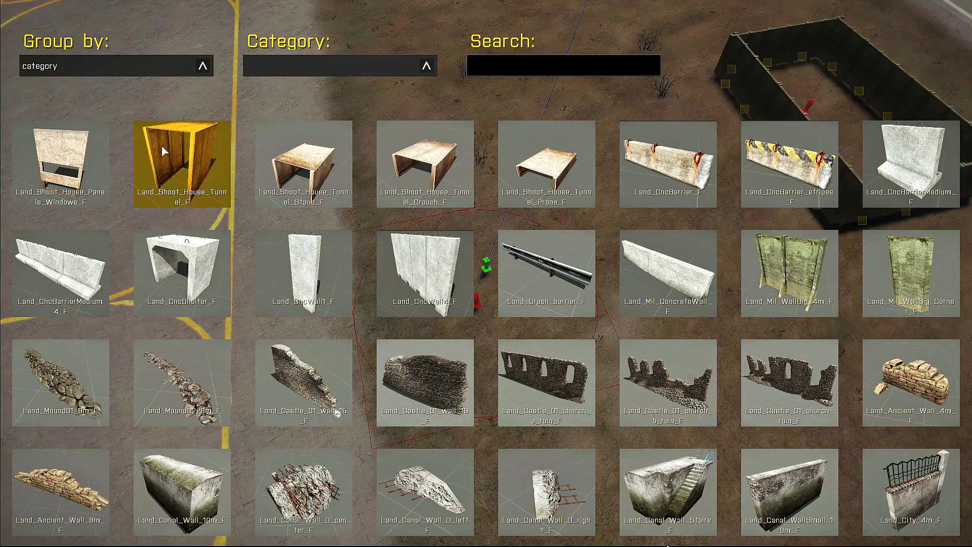
scroll(370, 344, "down", 1)
left_click(645, 458)
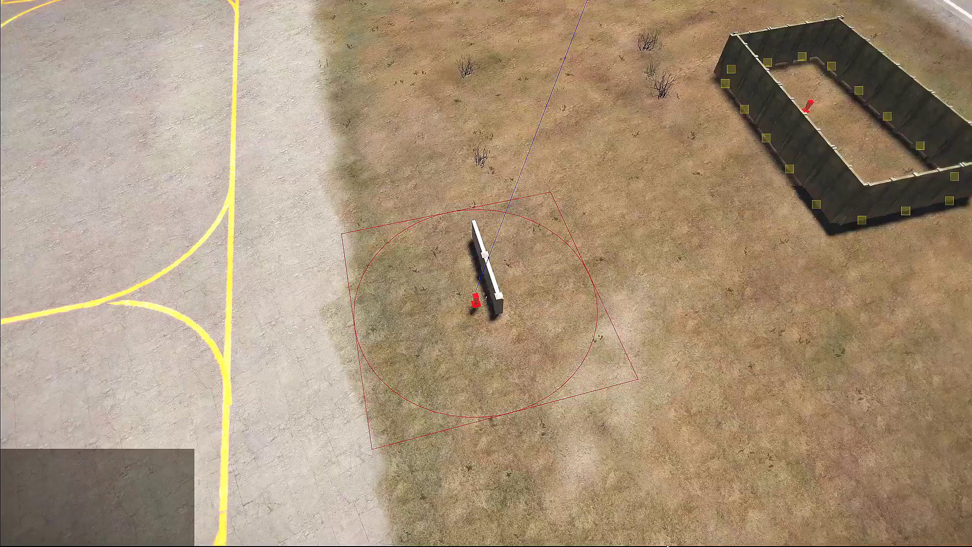
scroll(485, 272, "down", 8, "shift")
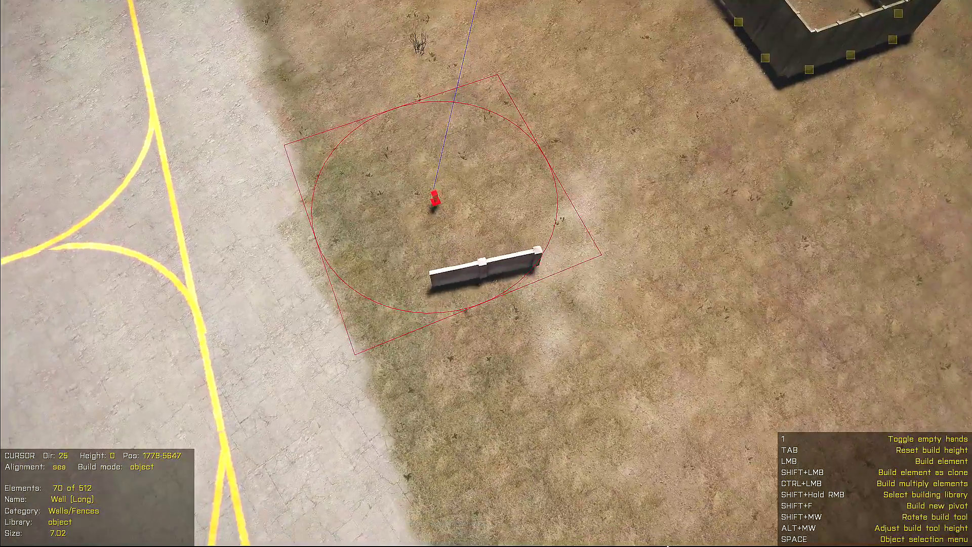
scroll(486, 273, "down", 6, "shift")
left_click(486, 273)
Step: Place the second and third Wall (Long) segments end to end around the circle, rotated to directions 46 and 99
scroll(486, 273, "up", 4, "shift")
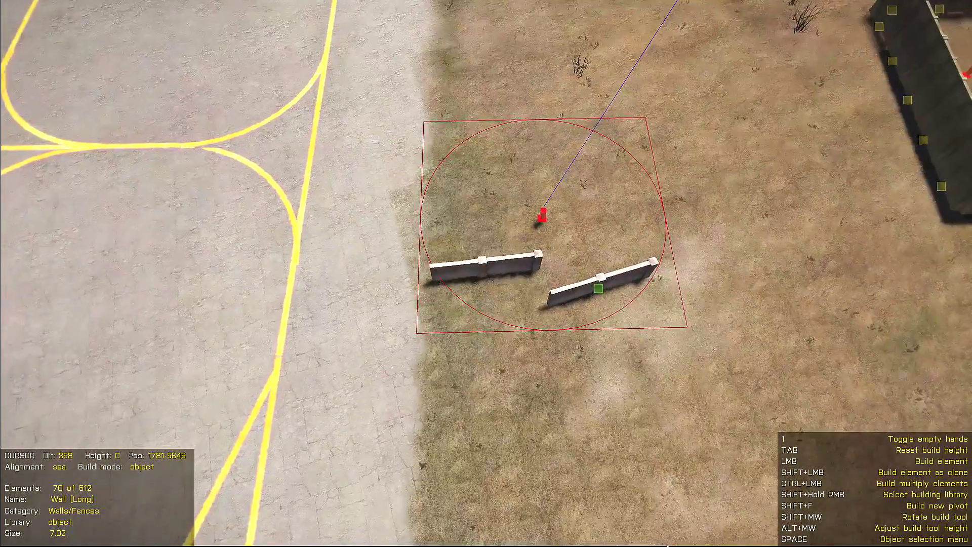
scroll(542, 215, "up", 5, "shift")
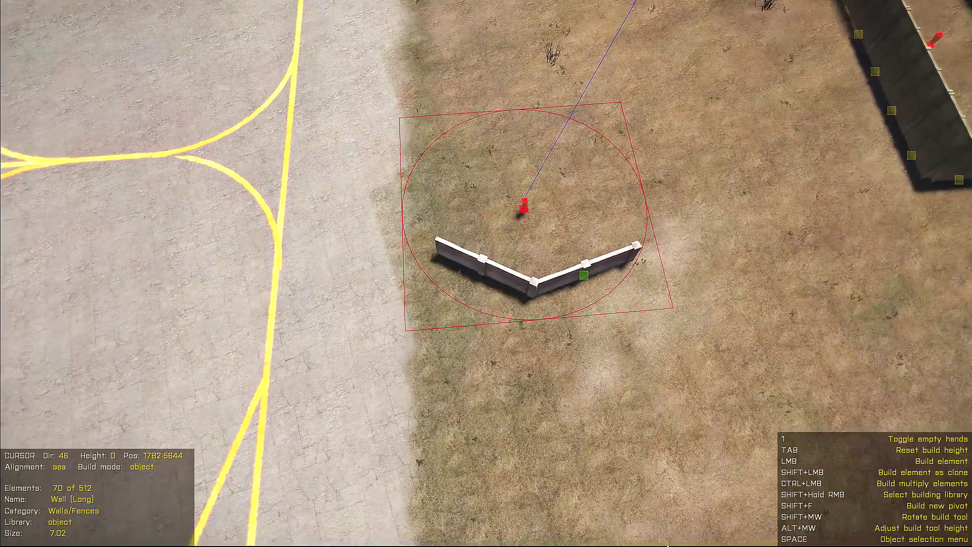
left_click(486, 273)
scroll(474, 276, "up", 1, "shift")
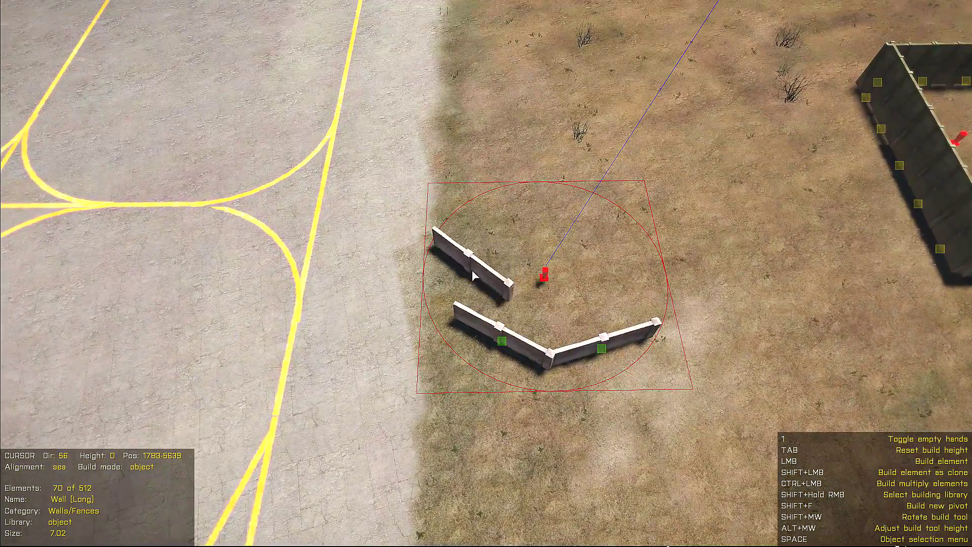
scroll(472, 276, "up", 4, "shift")
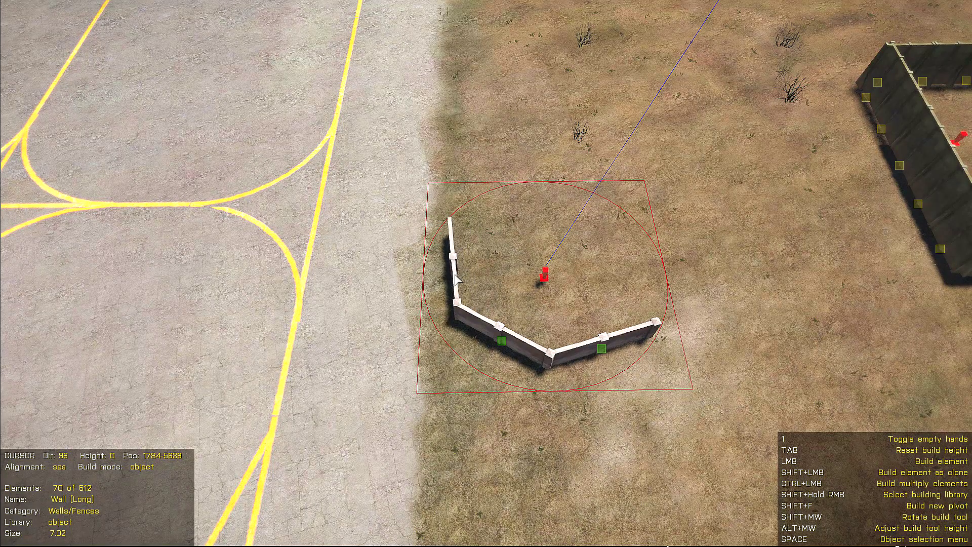
left_click(455, 277)
Step: Continue the ring with three more Wall (Long) segments, rotating each to follow the circle around the pivot
scroll(472, 216, "up", 5, "shift")
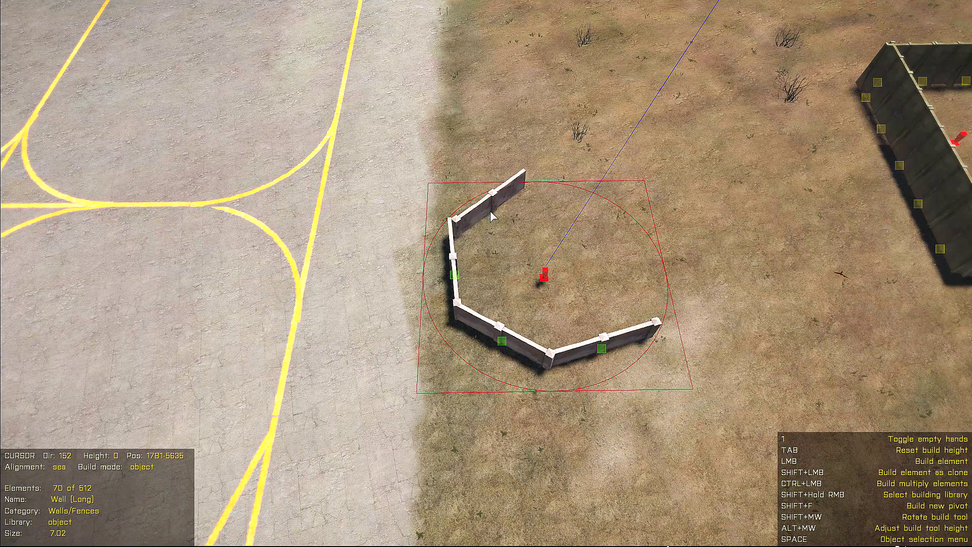
left_click(498, 212)
scroll(546, 210, "up", 6, "shift")
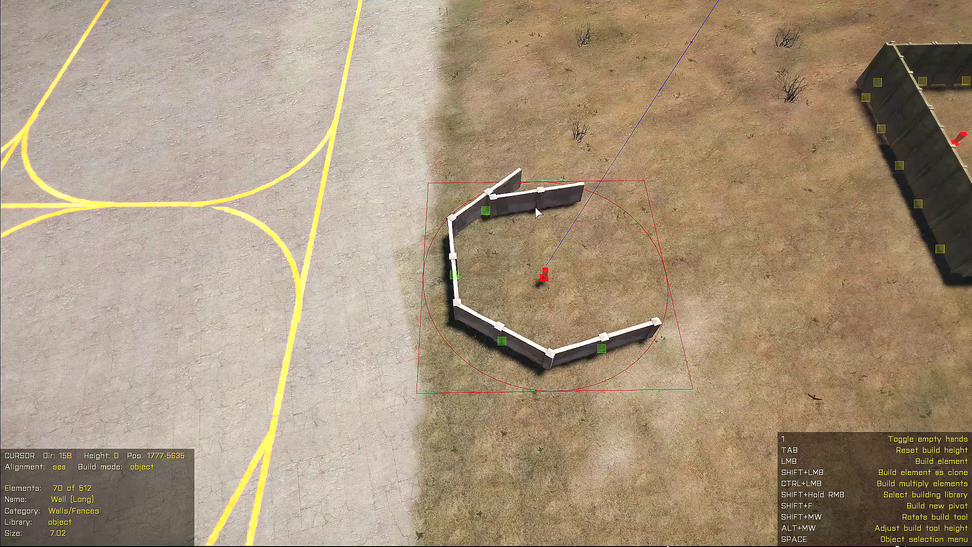
left_click(561, 200)
scroll(634, 235, "up", 4, "shift")
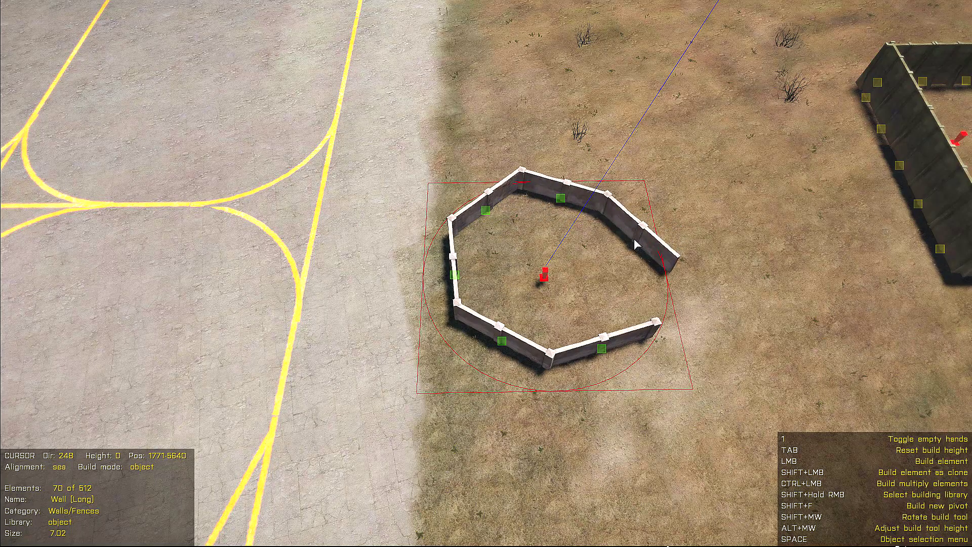
scroll(634, 238, "up", 1, "shift")
left_click(632, 243)
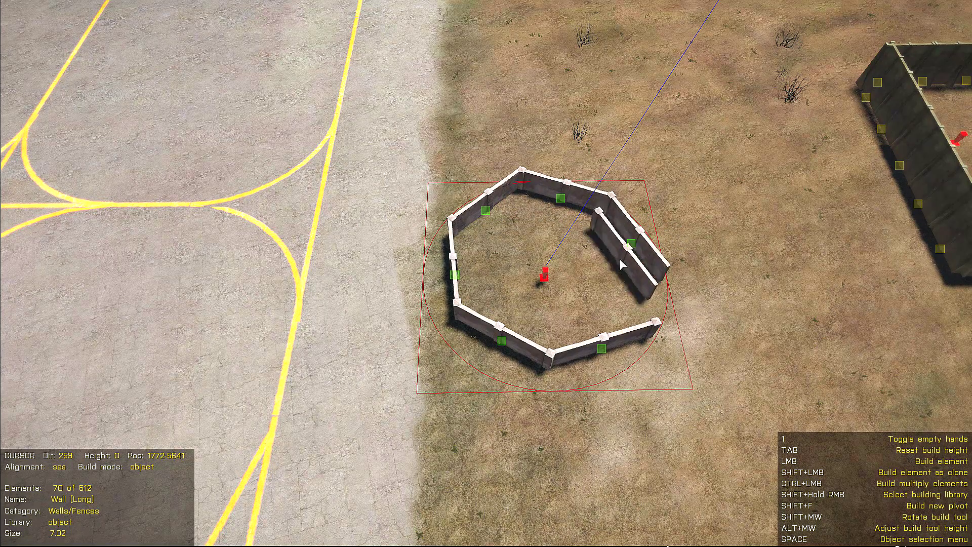
Step: Switch to the short Wall object, rotate it to direction 301 and place it in the remaining gap to close the ring
key("space")
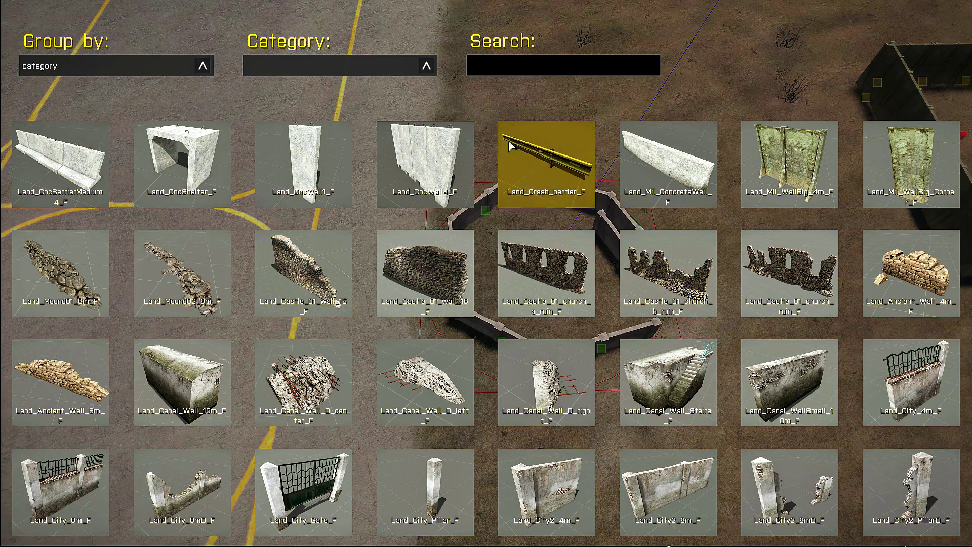
left_click(791, 373)
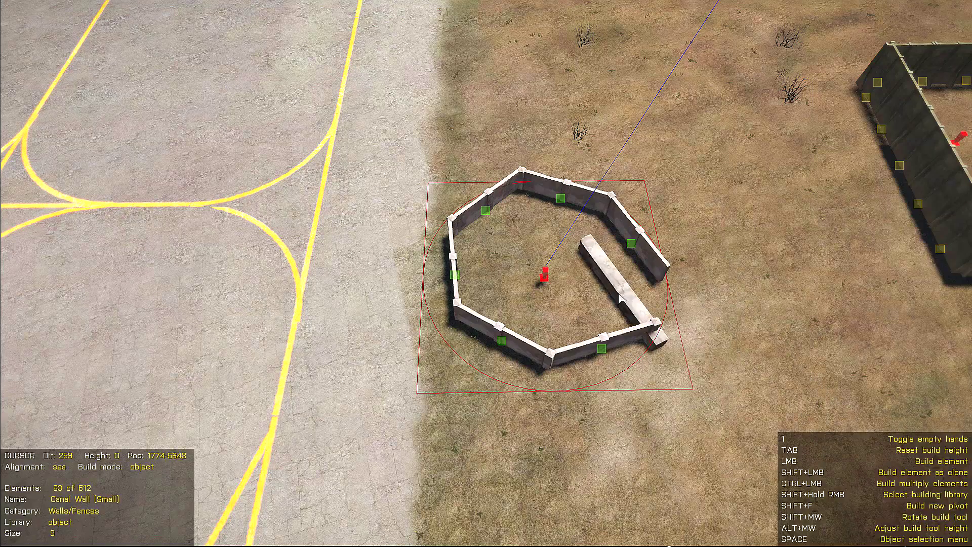
key("space")
left_click(540, 495)
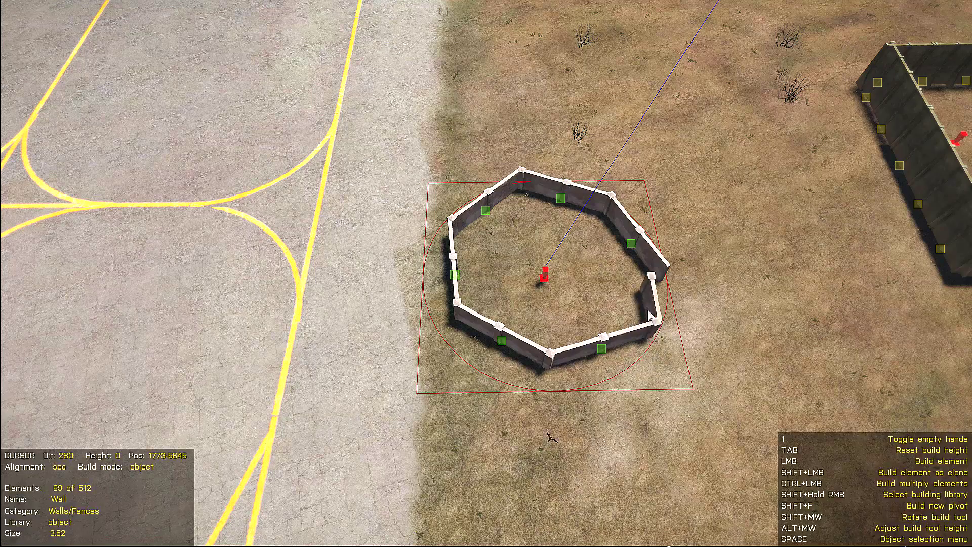
scroll(652, 313, "up", 7, "shift")
left_click(658, 304)
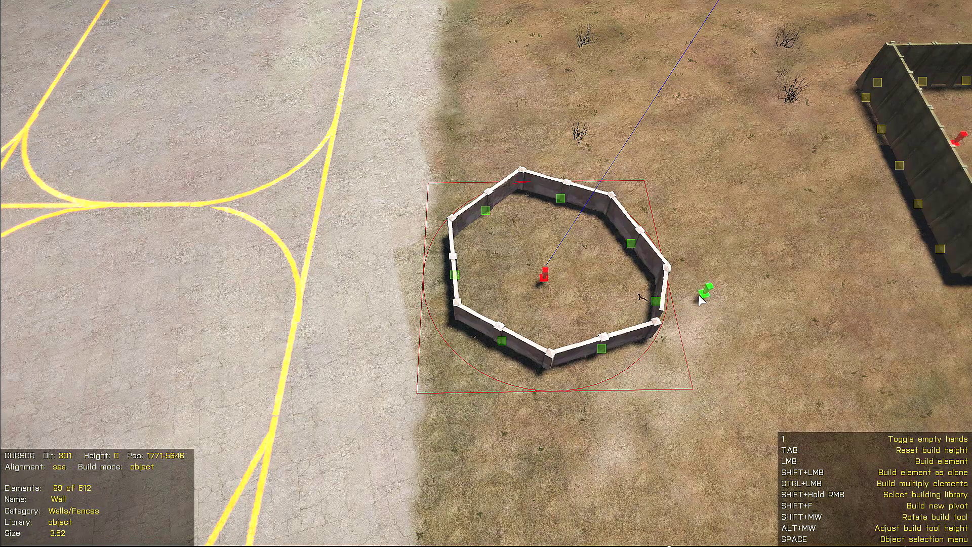
Step: Save the ring-shaped wall composition into myCategory_2 under the name CM_COMPOSITION_2
key("1")
key("d")
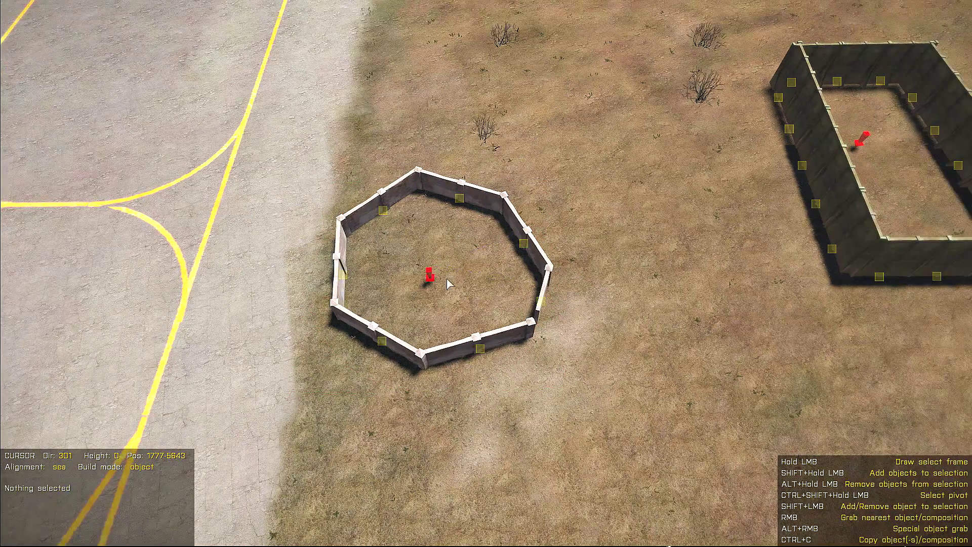
left_click(444, 307)
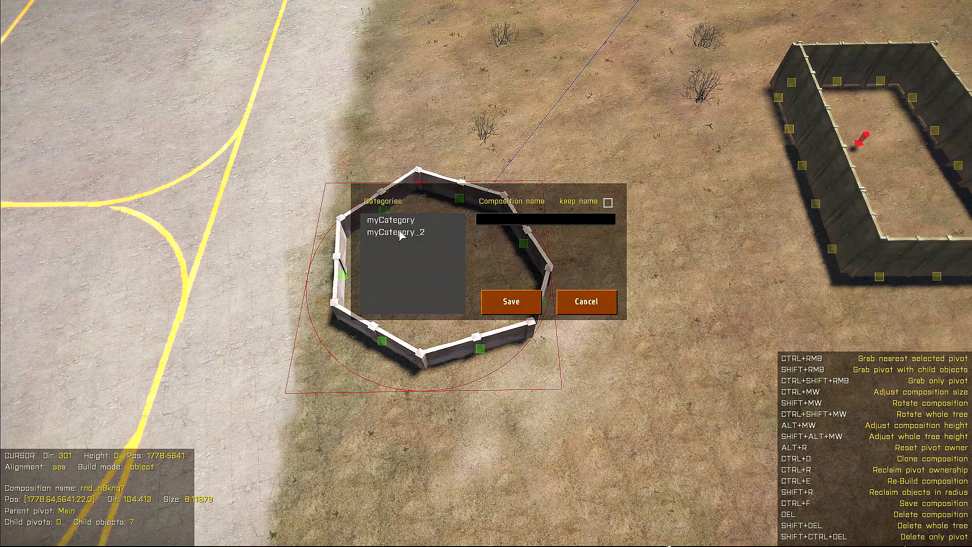
left_click(400, 233)
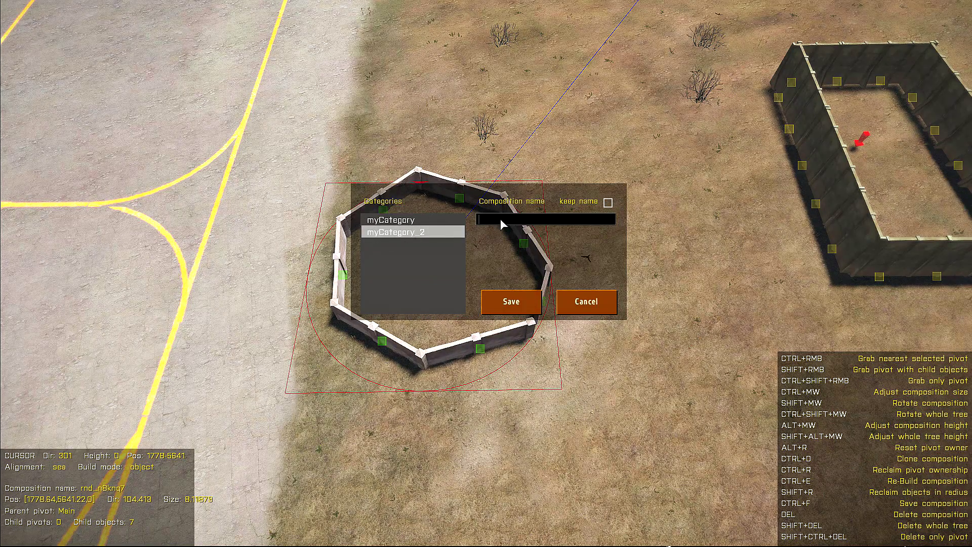
type("CM_")
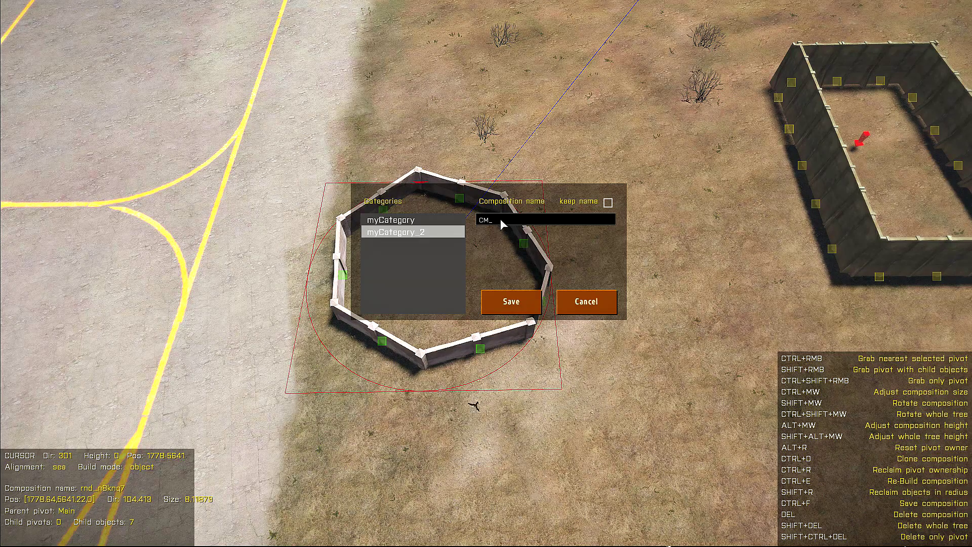
type("COMPO")
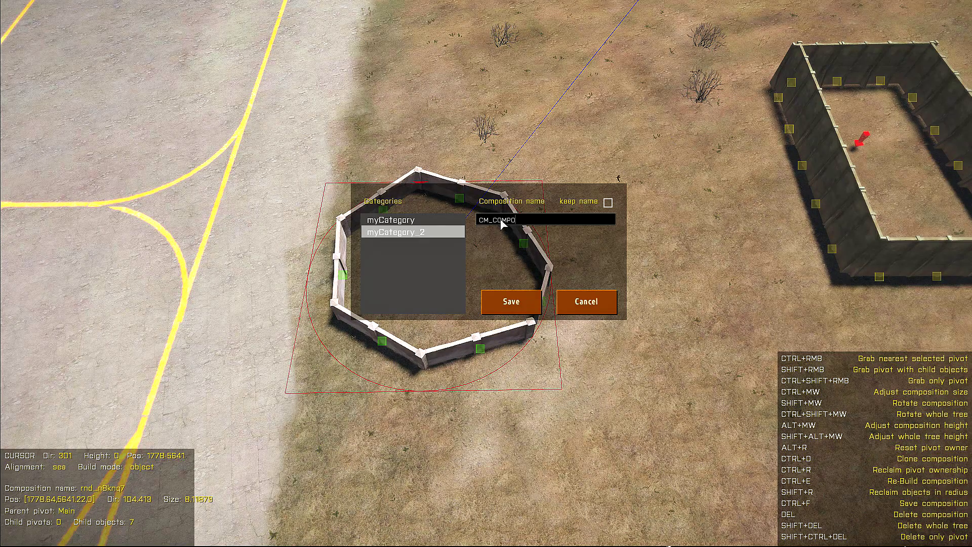
type("SI")
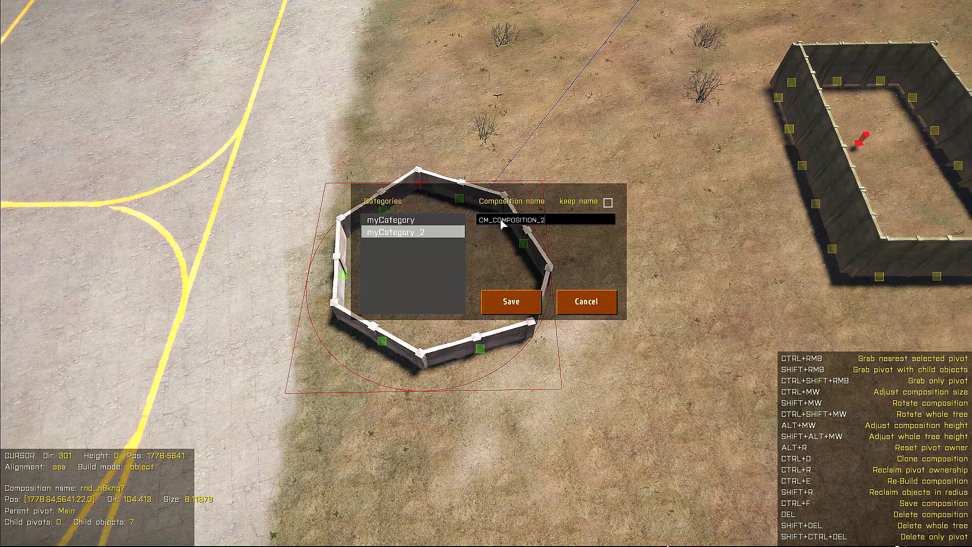
type("TION_2")
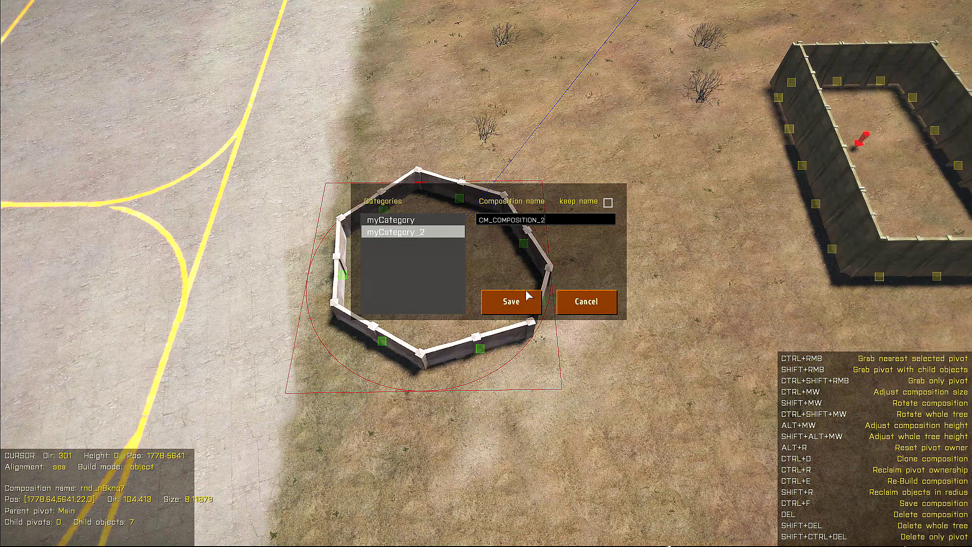
left_click(511, 301)
Step: Preview CM_COMPOSITION_2 from myCategory_2 and cm_composition_1 from myCategory in the composition library
scroll(639, 310, "down", 3)
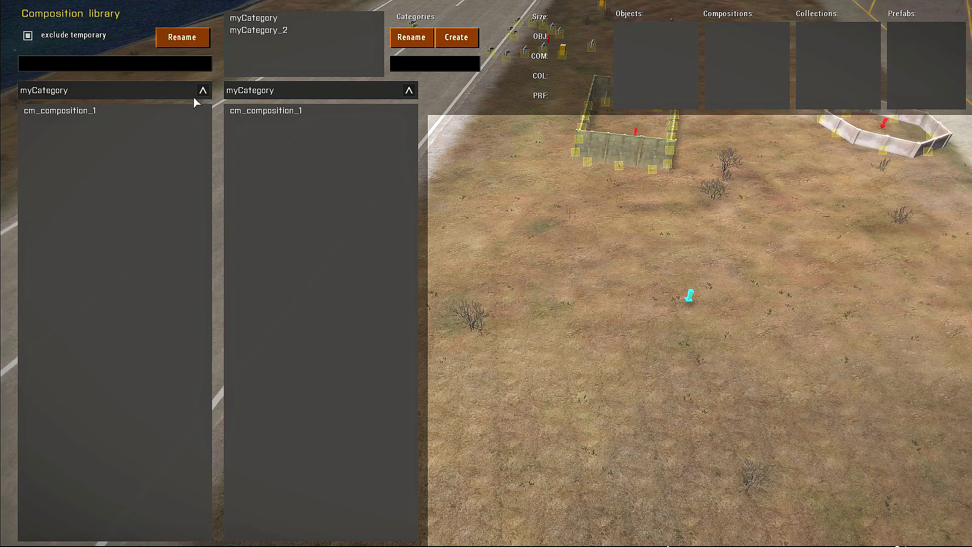
left_click(277, 89)
left_click(252, 118)
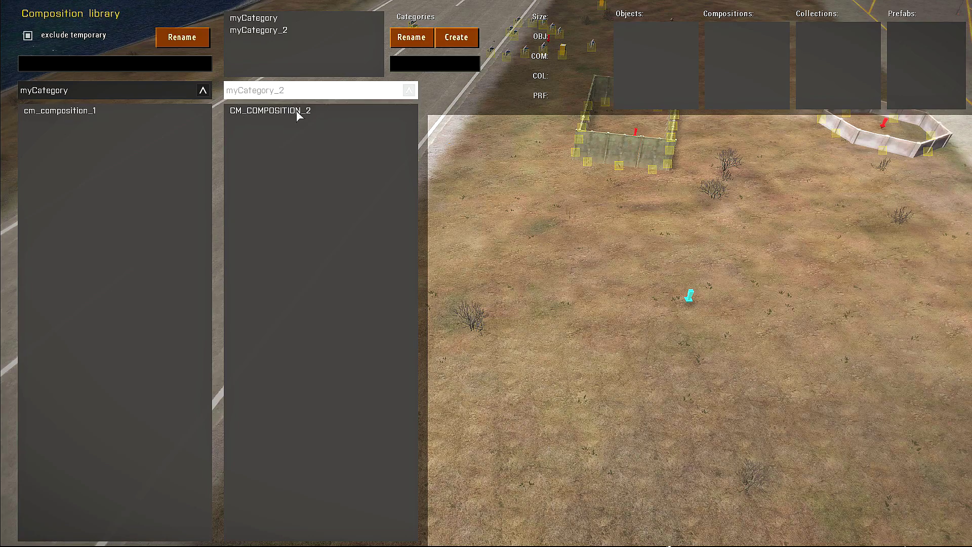
left_click(278, 111)
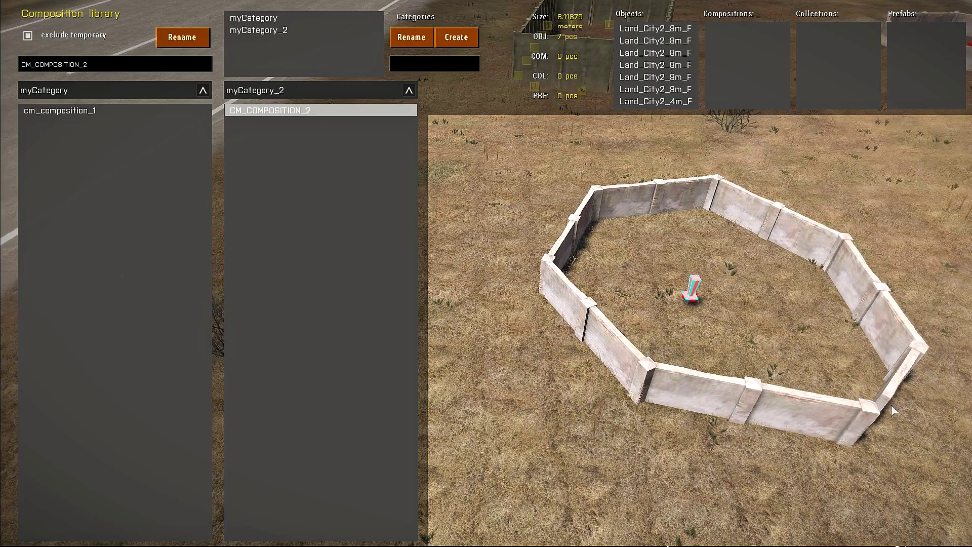
left_click(276, 91)
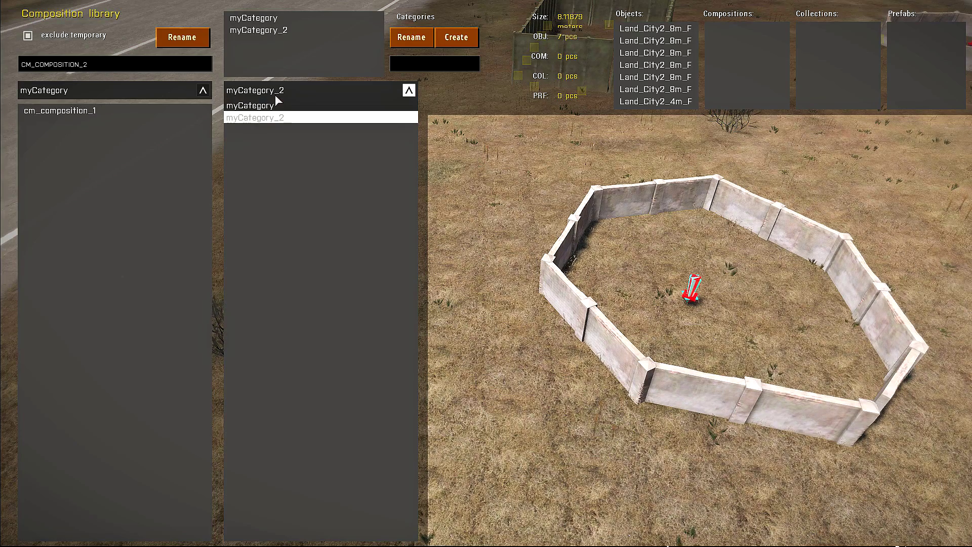
left_click(276, 106)
left_click(104, 112)
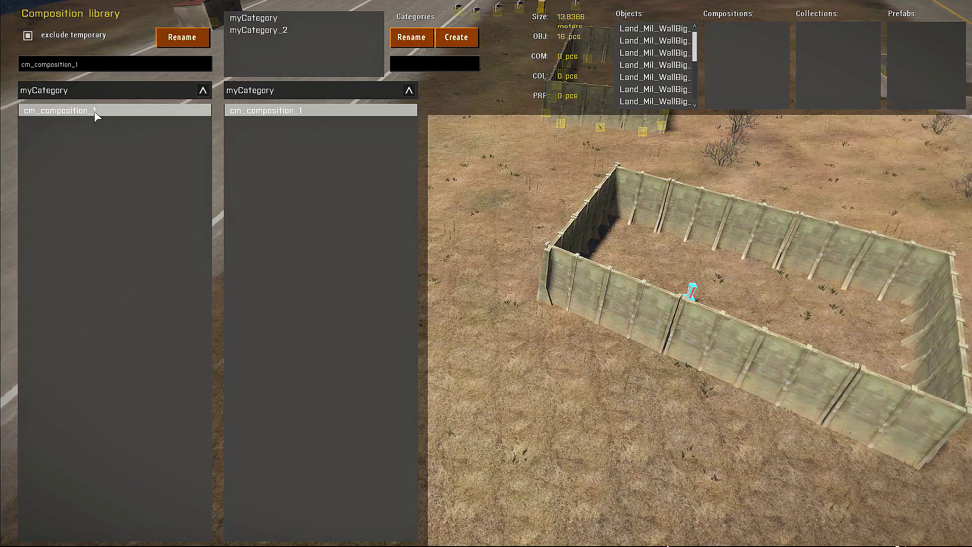
Step: Show myCategory_2 in the library's second list and switch the first list to myCategory_2 and back to myCategory
left_click(253, 91)
left_click(250, 118)
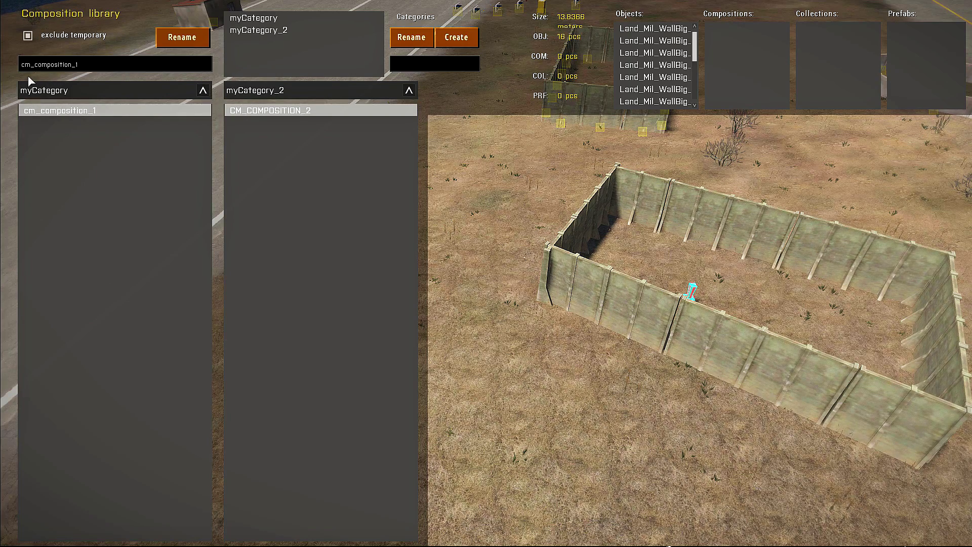
left_click(47, 93)
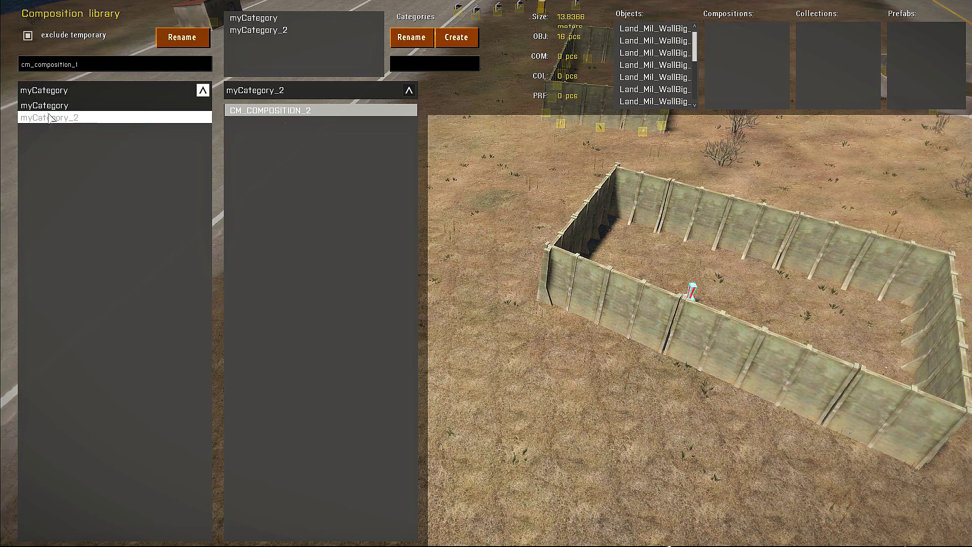
left_click(49, 118)
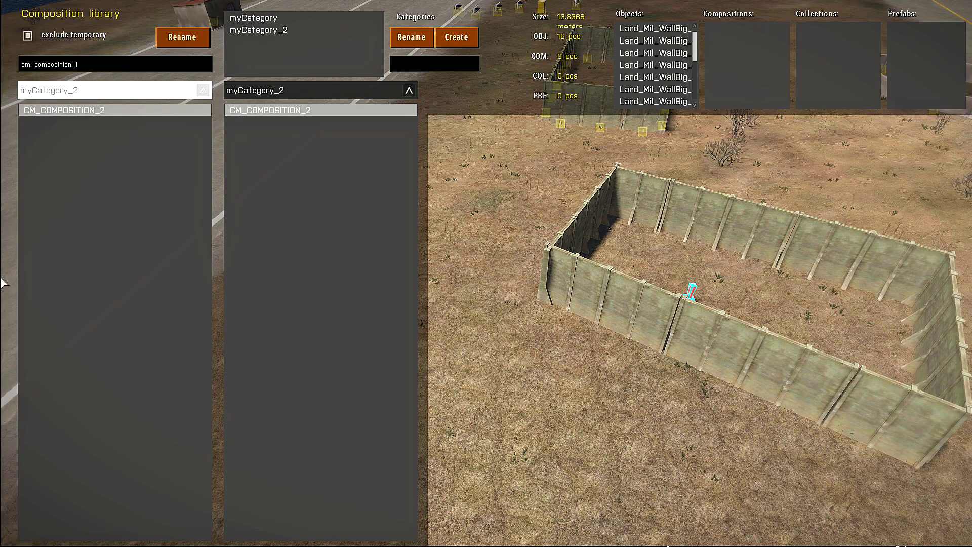
left_click(82, 95)
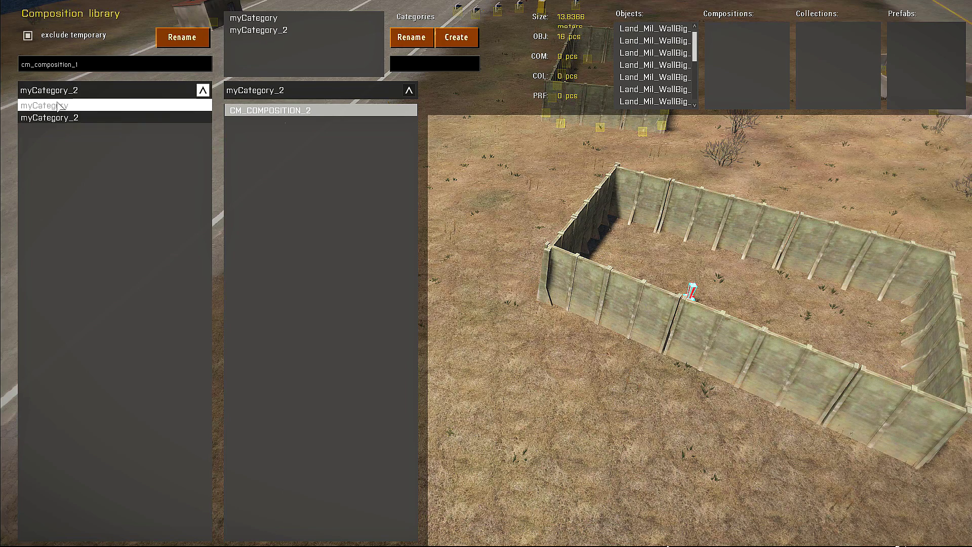
left_click(39, 105)
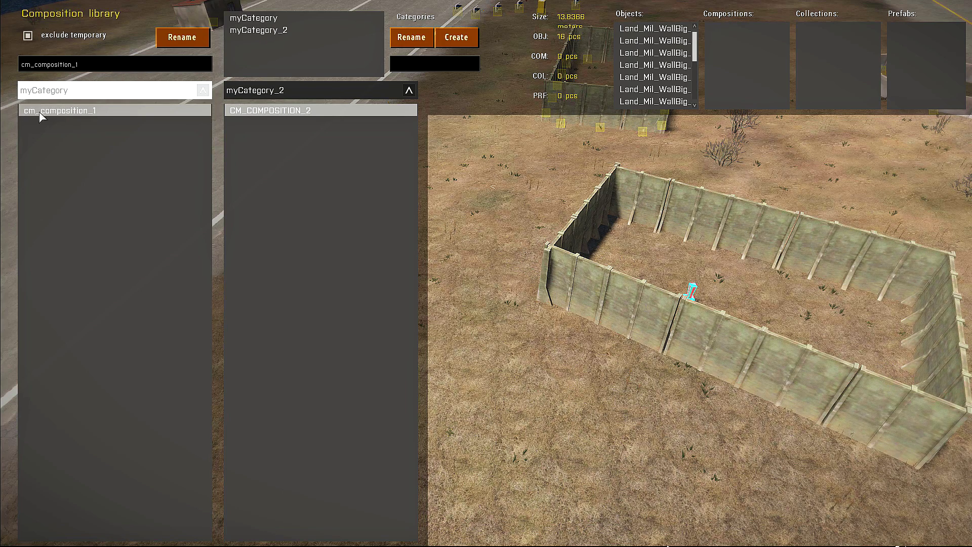
left_click(65, 91)
left_click(90, 96)
Step: Preview both compositions in turn, move cm_composition_1 from myCategory into myCategory_2, and check both categories in the first list
left_click(268, 111)
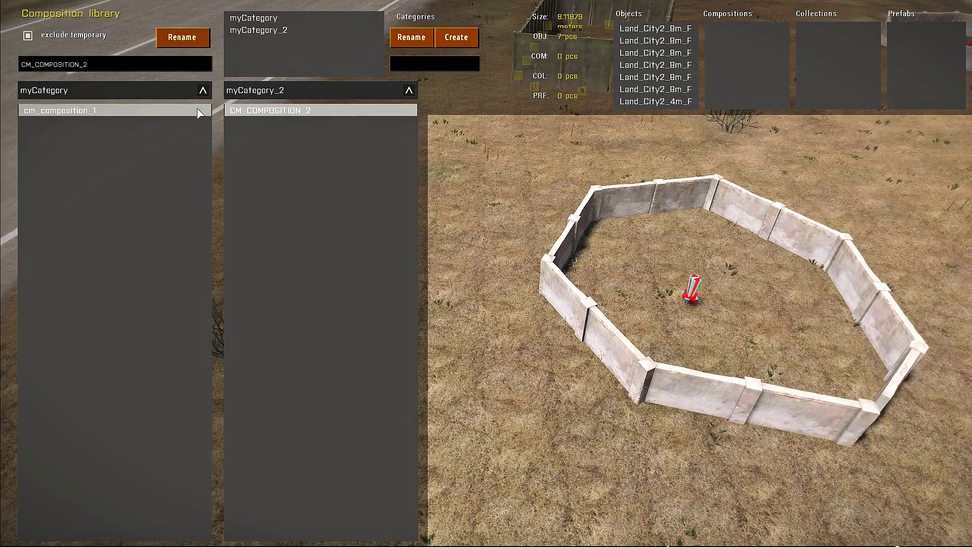
left_click(154, 111)
left_click(243, 111)
left_click(143, 111)
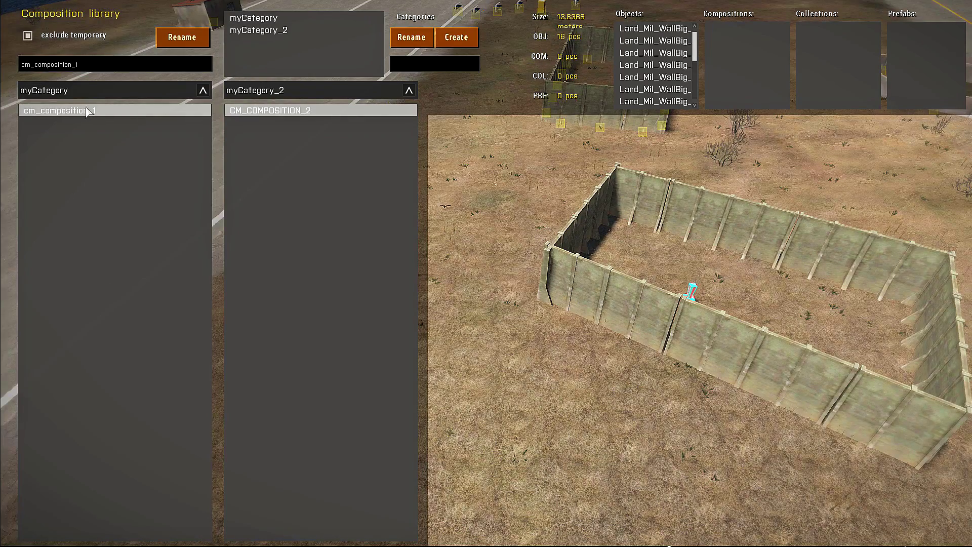
left_click_drag(126, 143, 232, 174)
left_click_drag(292, 178, 292, 178)
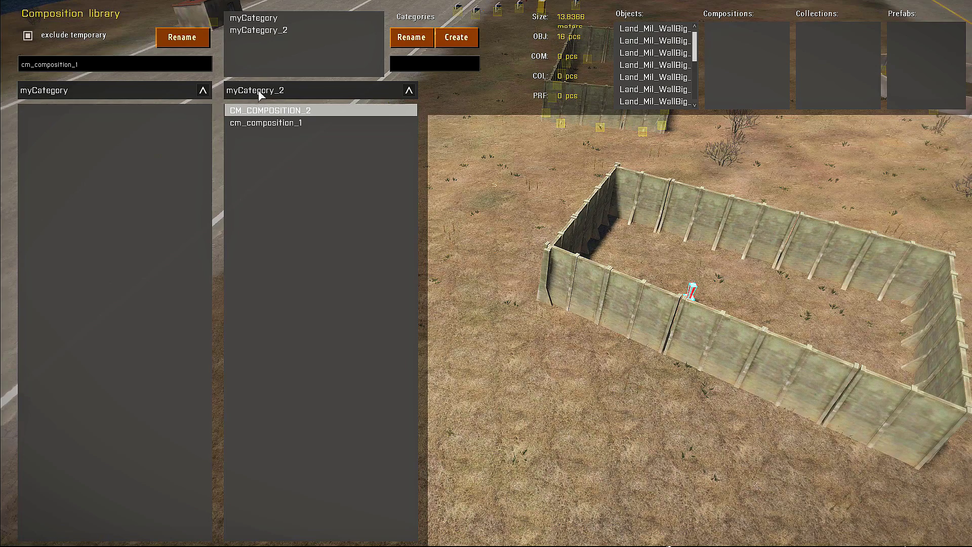
left_click(145, 96)
left_click(87, 118)
left_click(89, 94)
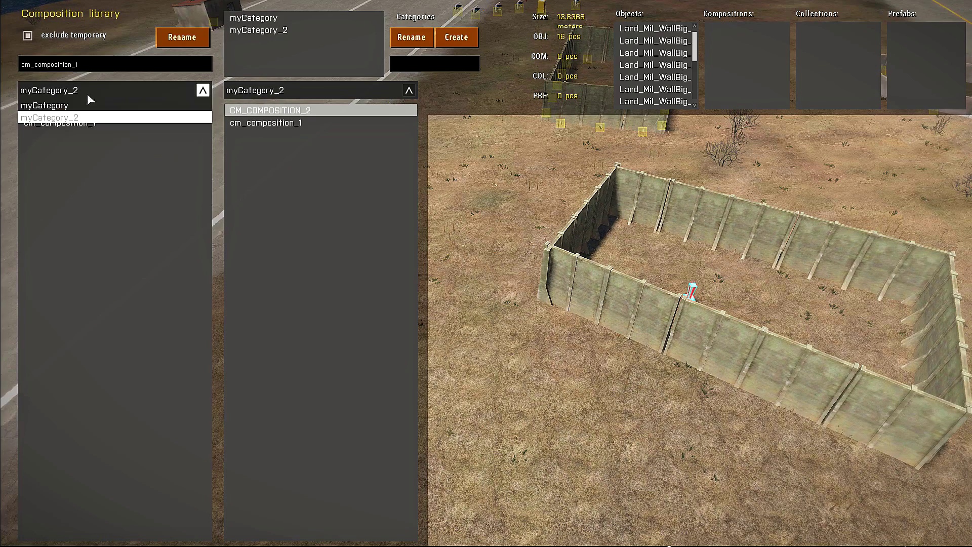
left_click(74, 106)
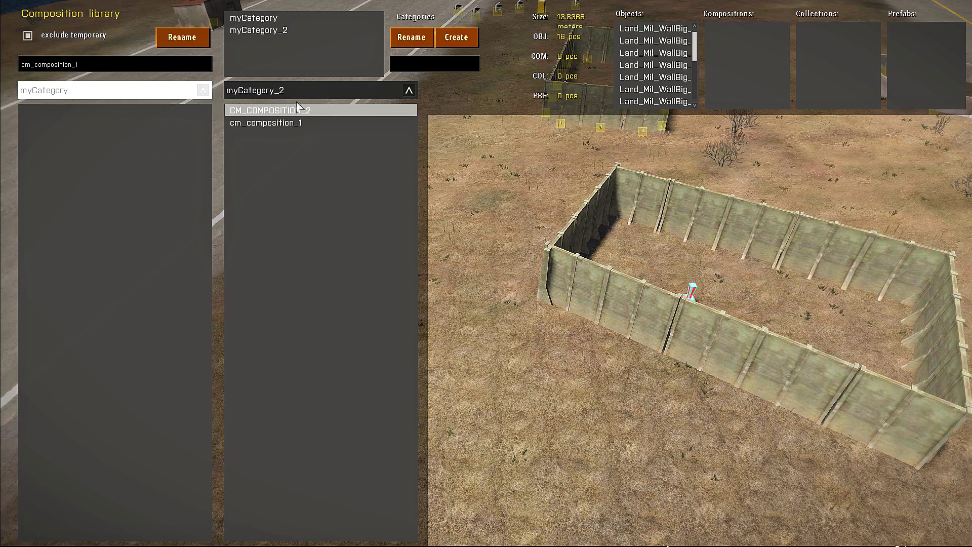
Step: Rename the ring-shaped wall composition in myCategory_2 to cm_composition_2
left_click(254, 110)
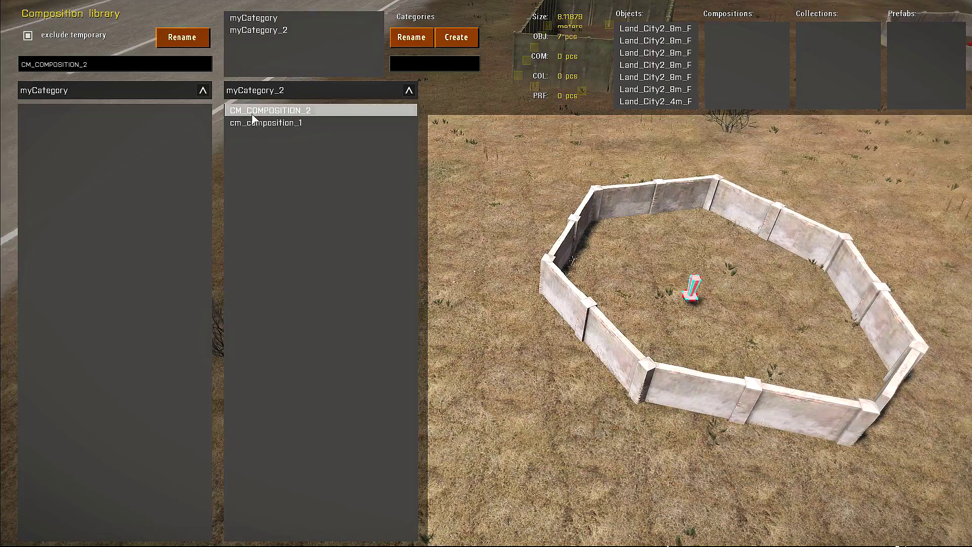
double_click(258, 116)
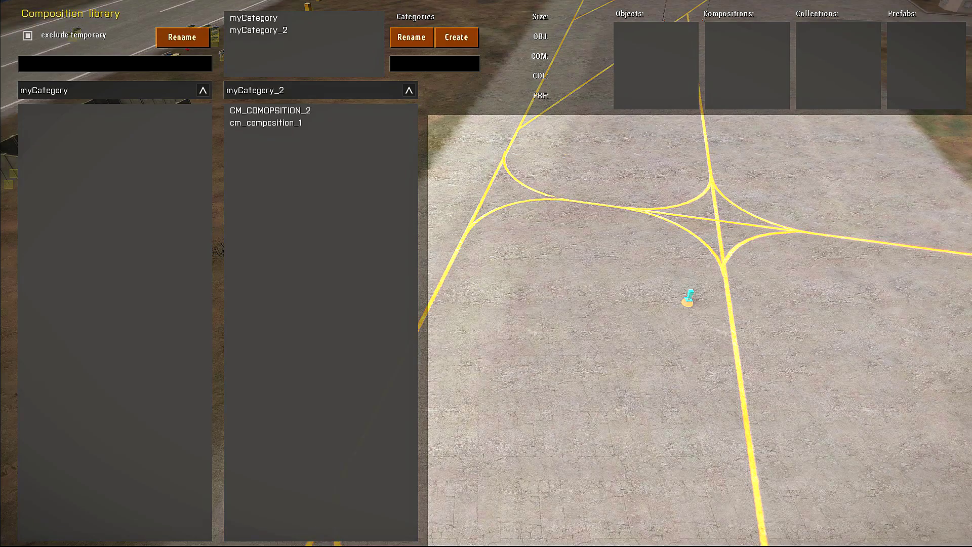
left_click(271, 111)
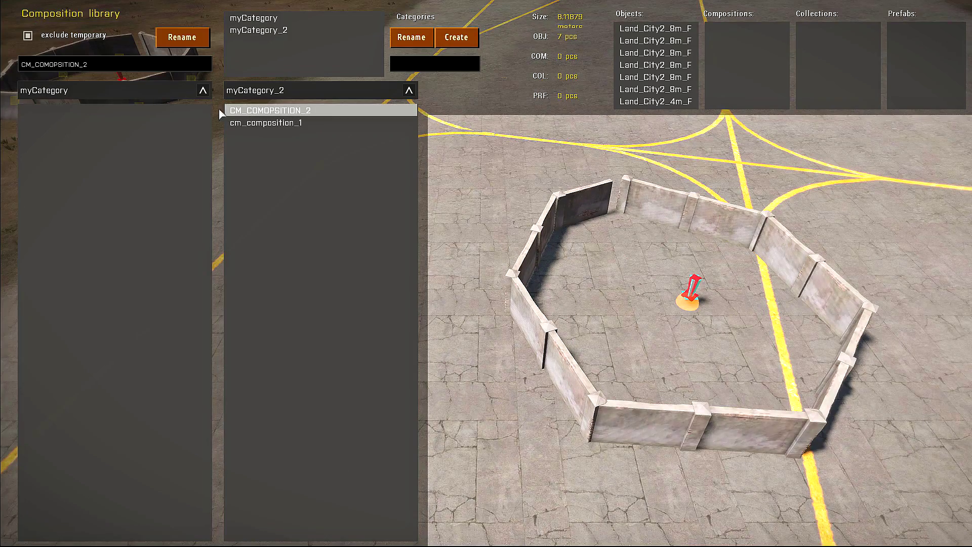
left_click_drag(89, 64, 2, 72)
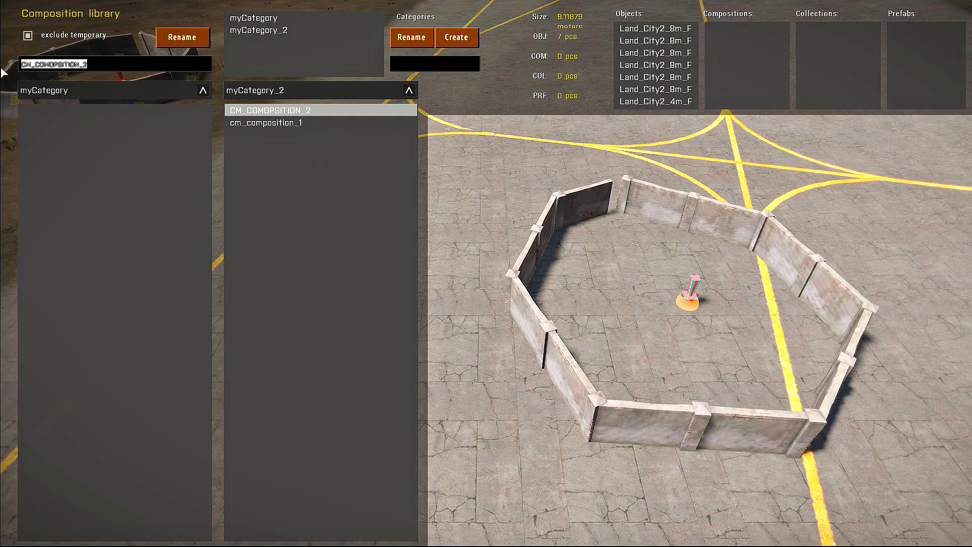
key("BackSpace")
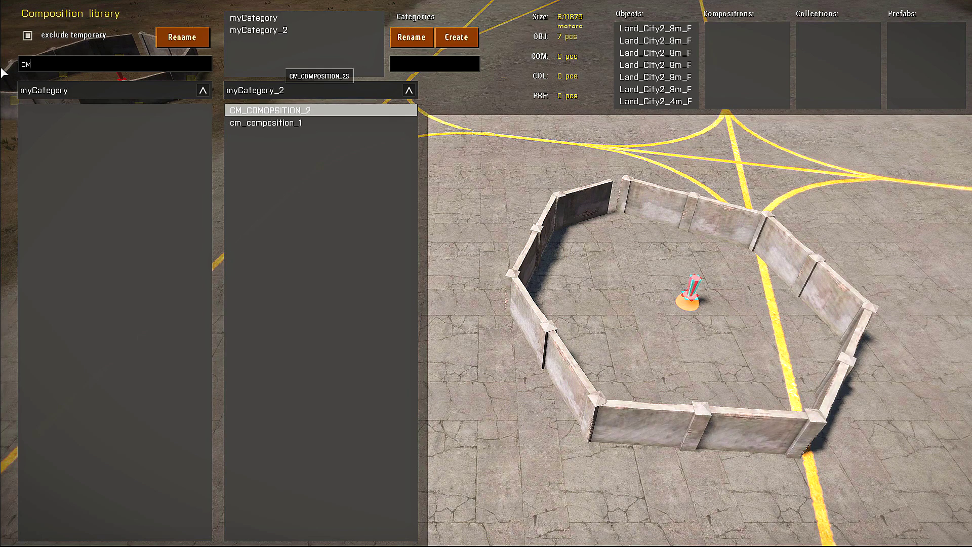
type("cm_")
type("composition_2")
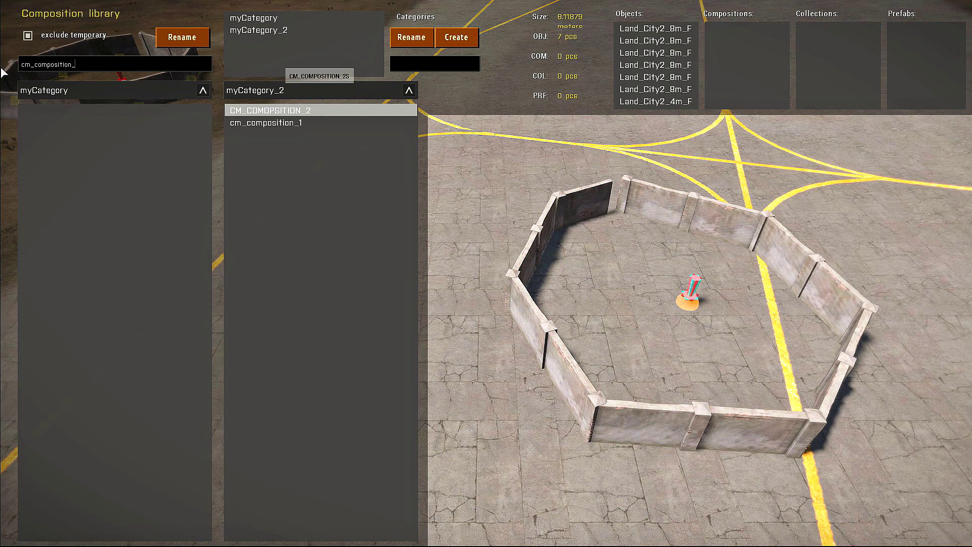
left_click(183, 37)
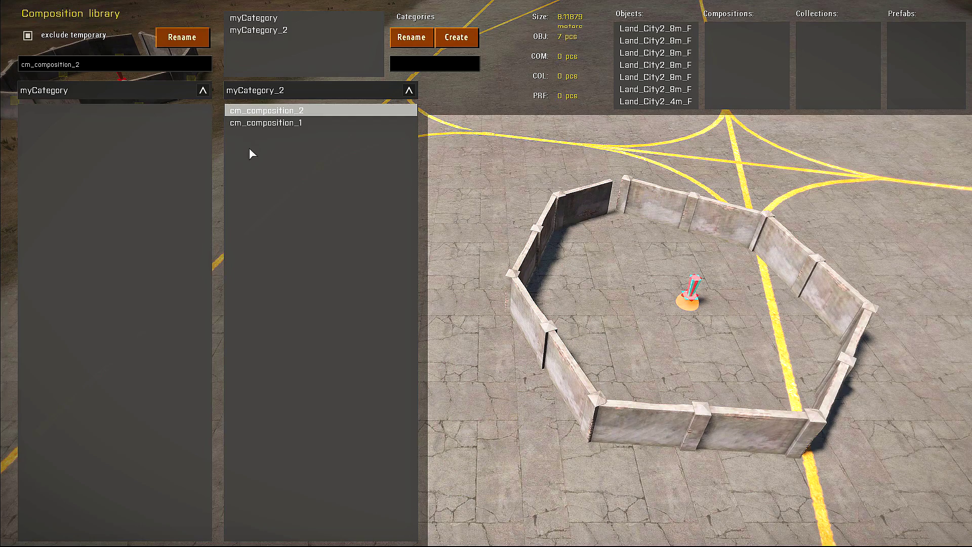
Step: Build a Household Coil (Land_Coil_F) from the object library inside the ring-shaped wall composition cm_composition_2
key("Escape")
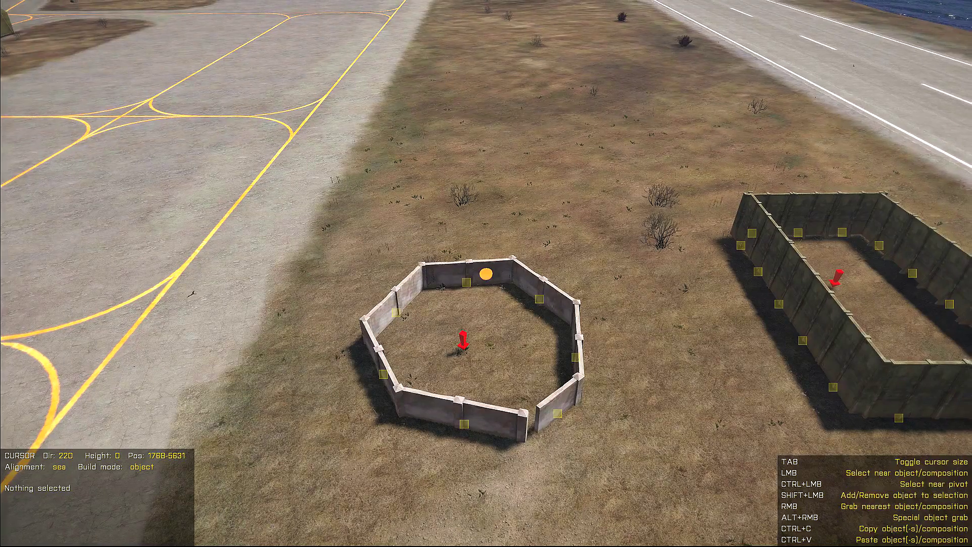
key("w")
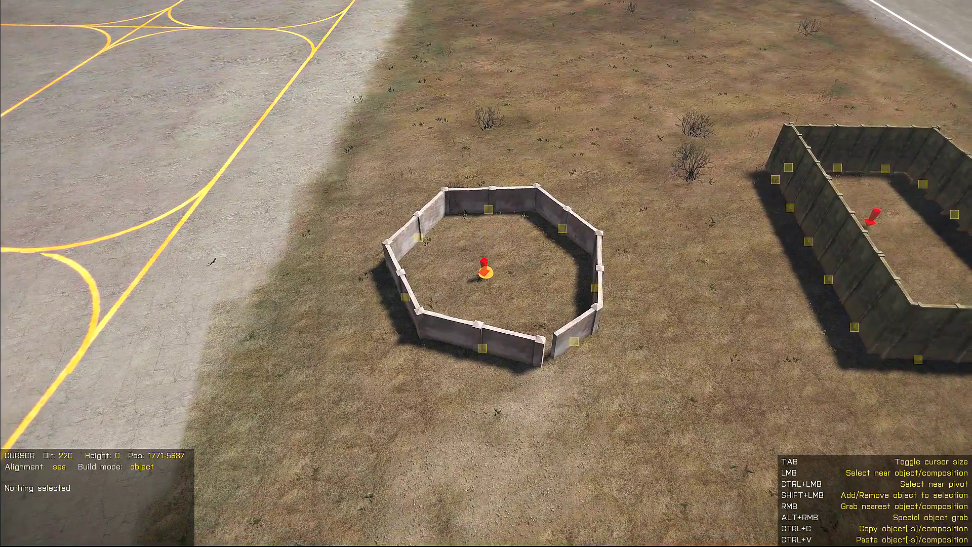
key("w")
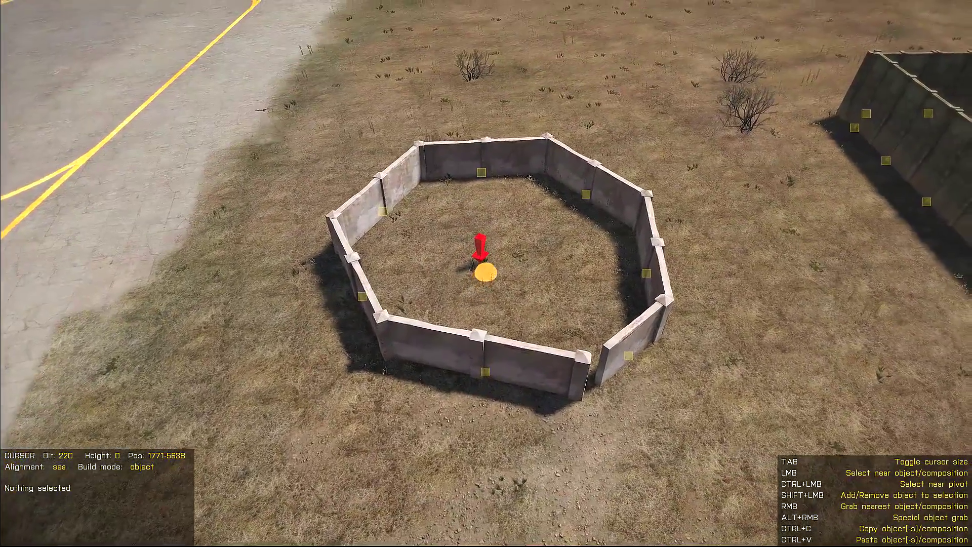
key("w")
left_click(485, 273)
key("1")
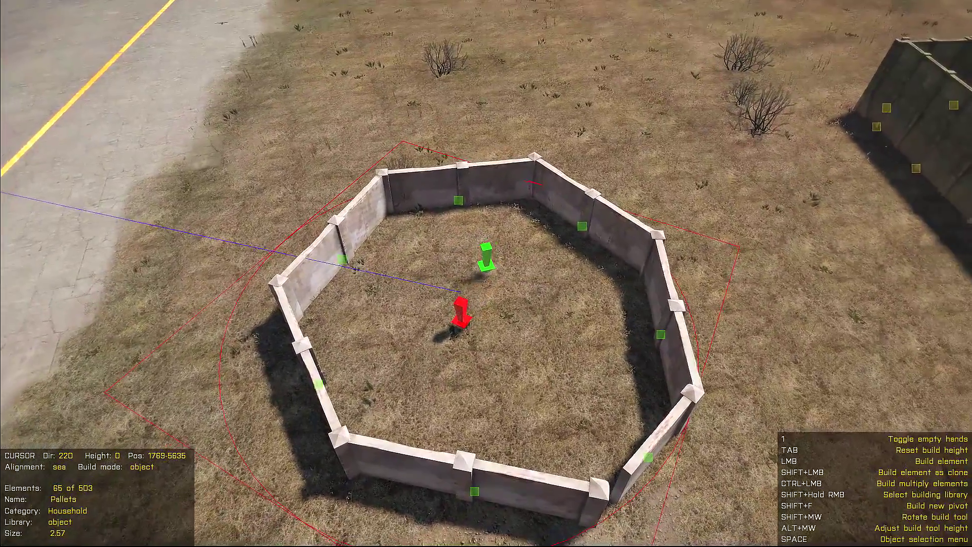
right_click(486, 273, "shift")
left_click(367, 224)
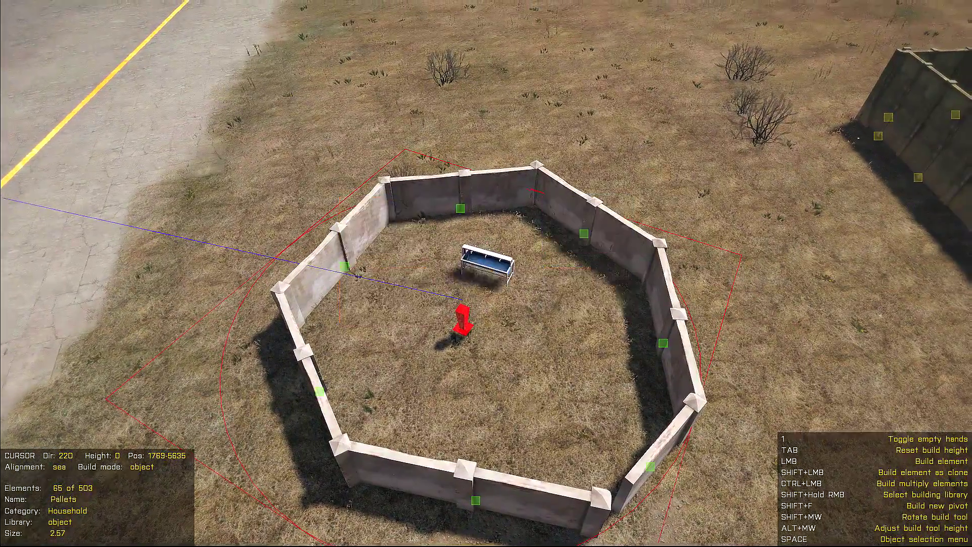
key("space")
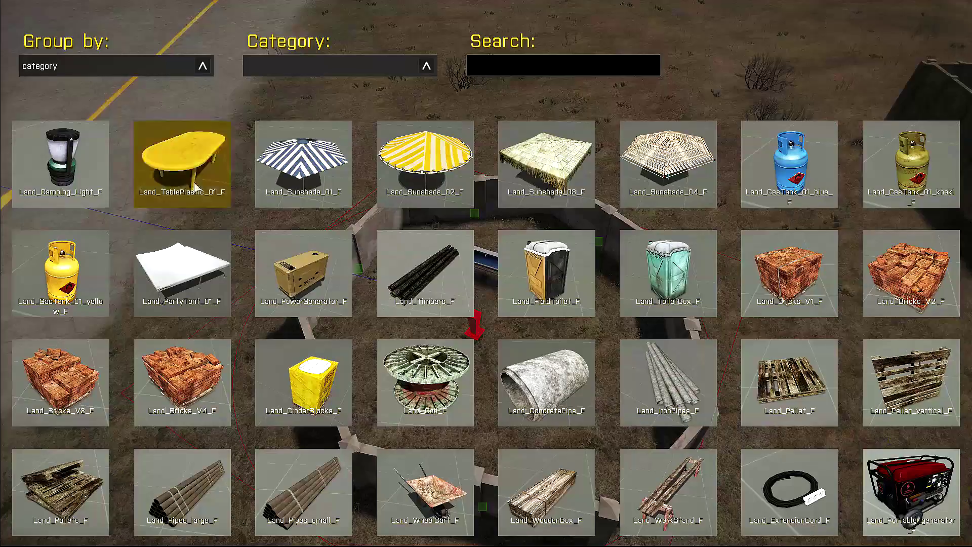
left_click(387, 375)
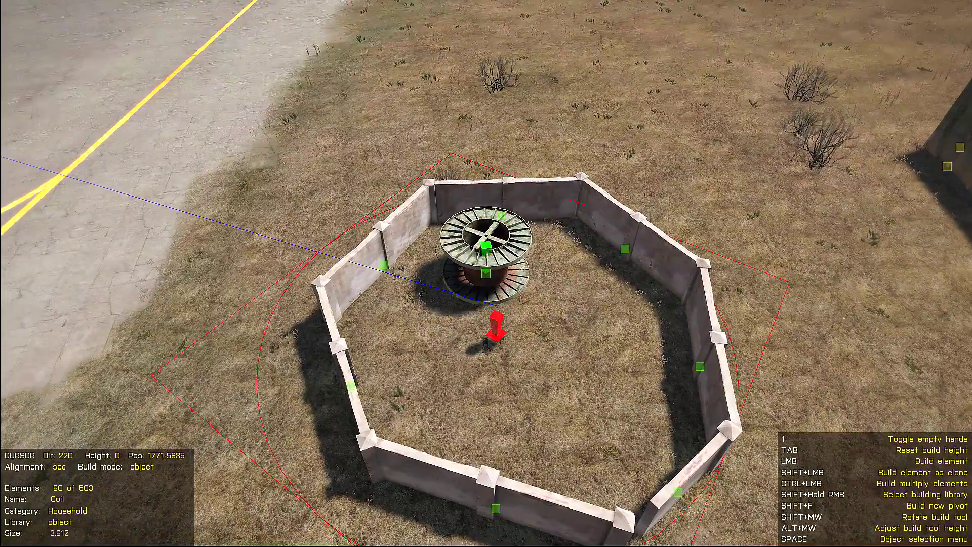
left_click(486, 274)
Step: Save cm_composition_2 with the added coil and preview it in myCategory_2 of the composition library
key("s")
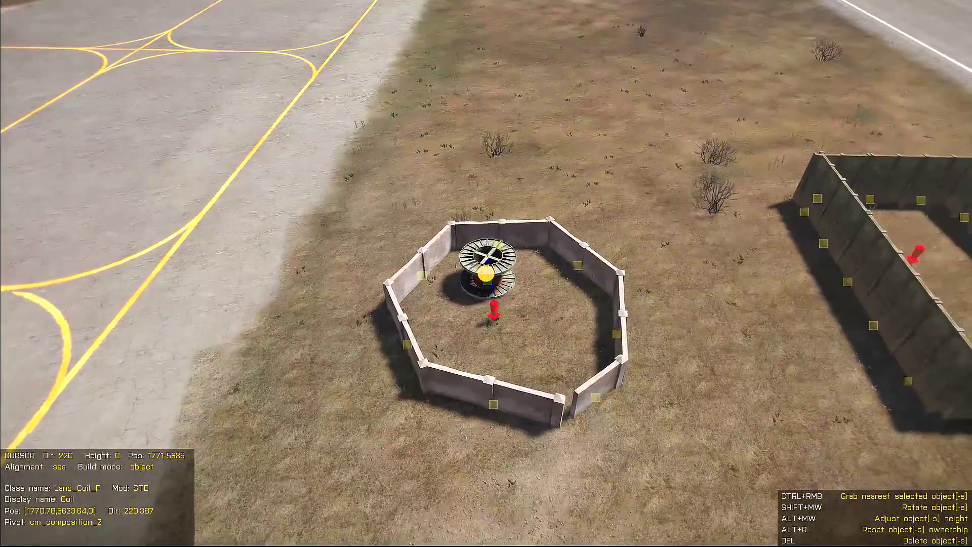
left_click(486, 274)
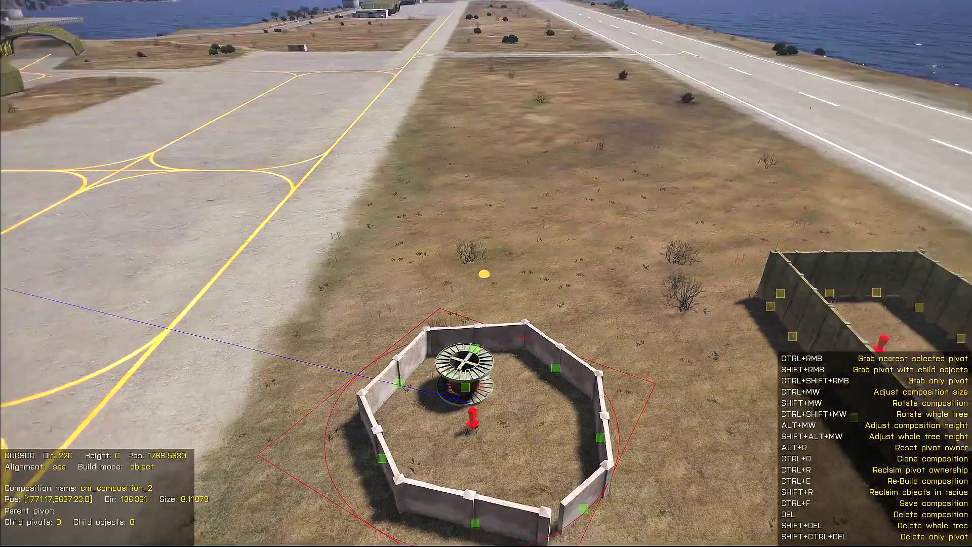
left_click(486, 273)
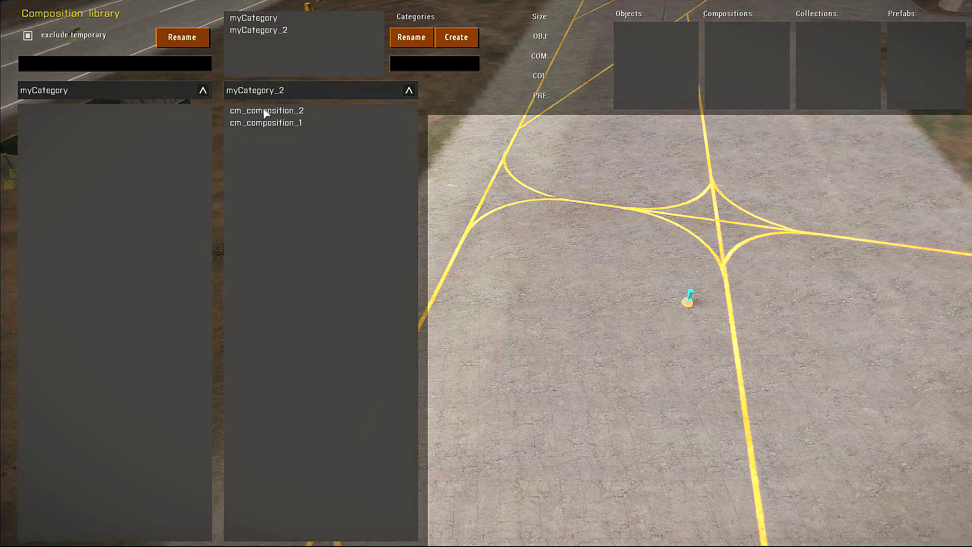
left_click(264, 111)
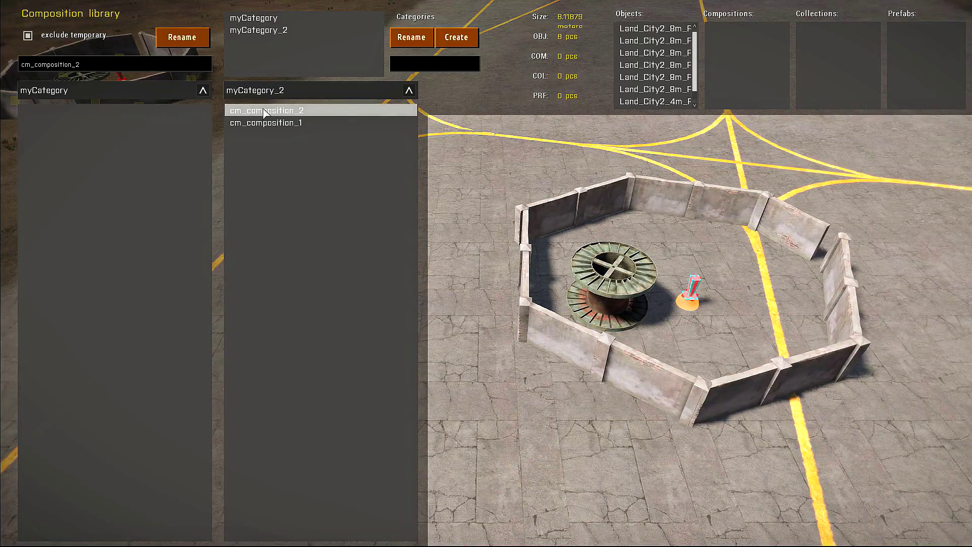
key("Escape")
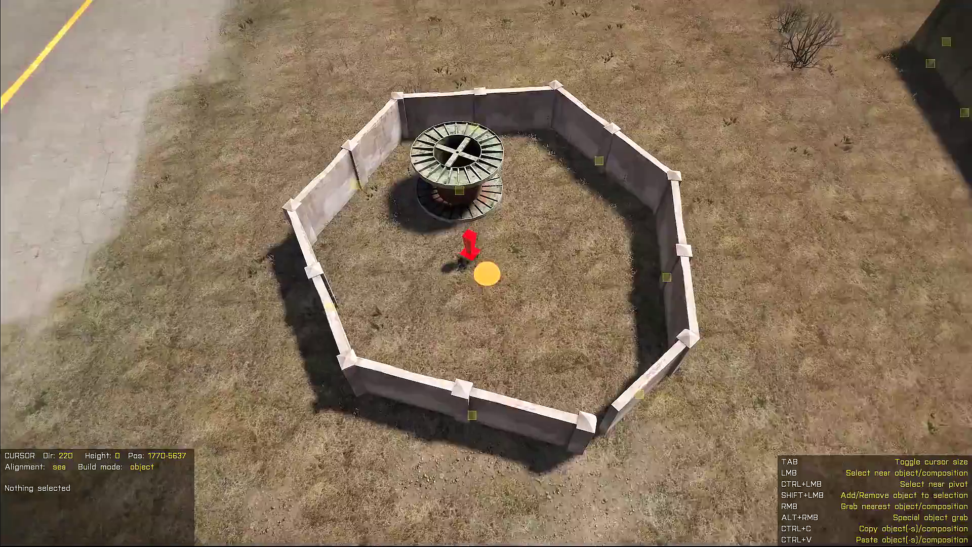
Step: Select and deselect the ring composition in the scene, and preview cm_composition_2 in the composition library again
left_click(486, 274)
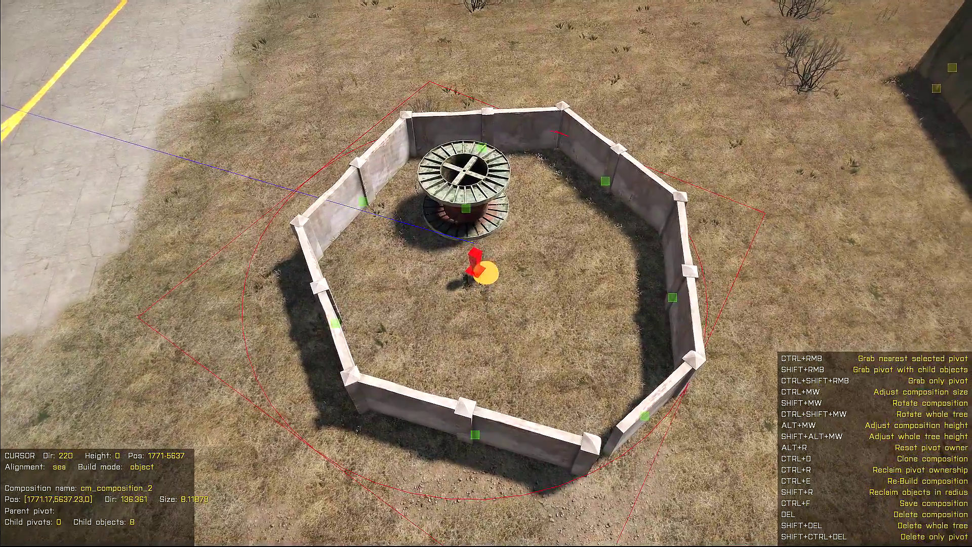
key("s")
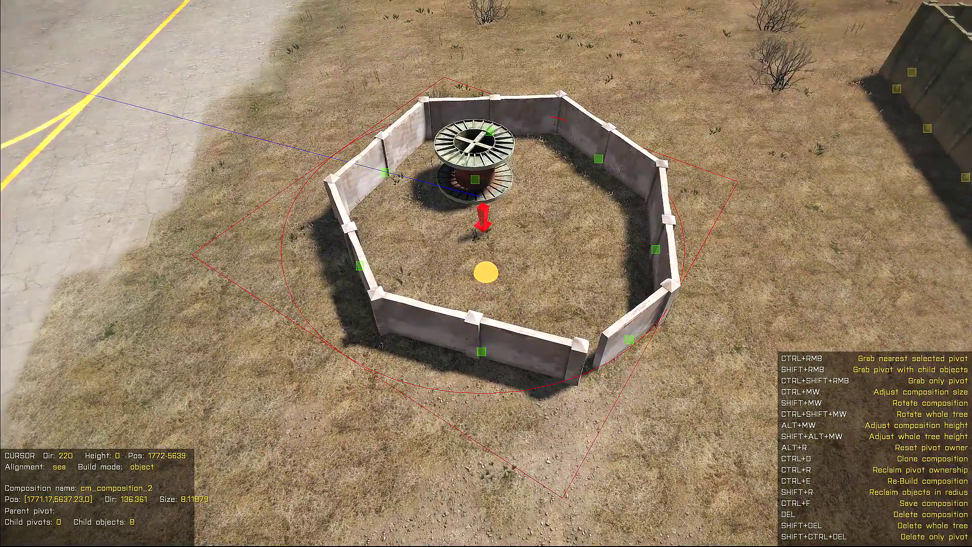
key("s")
left_click(486, 272)
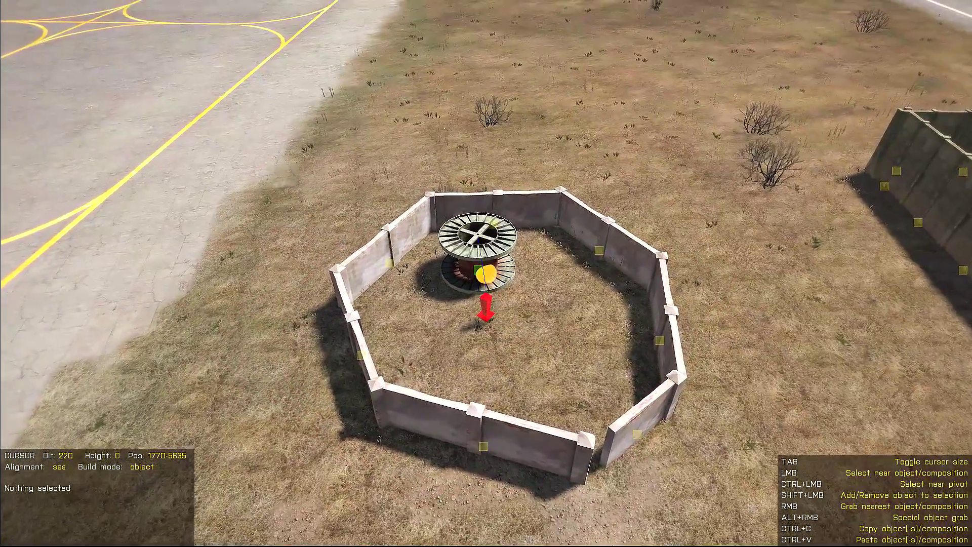
left_click(484, 273)
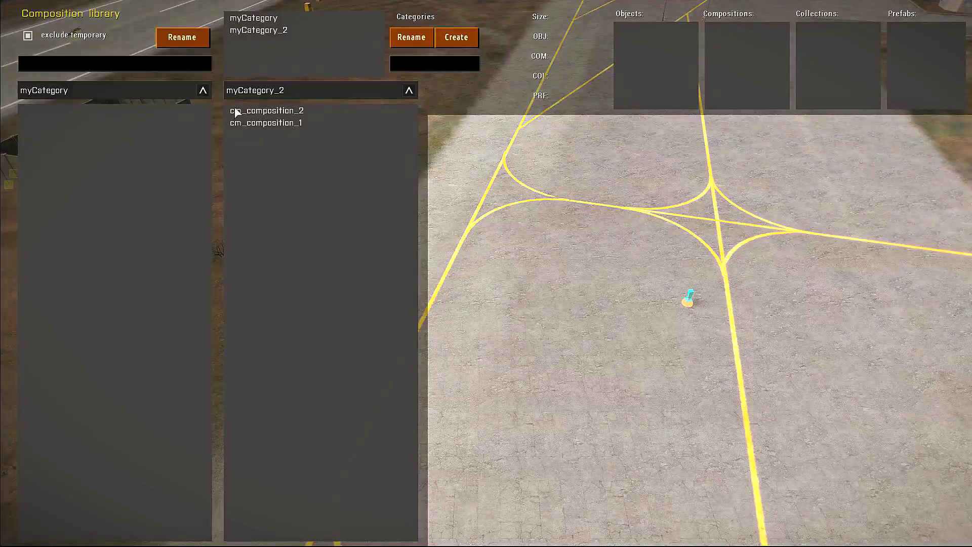
left_click(300, 114)
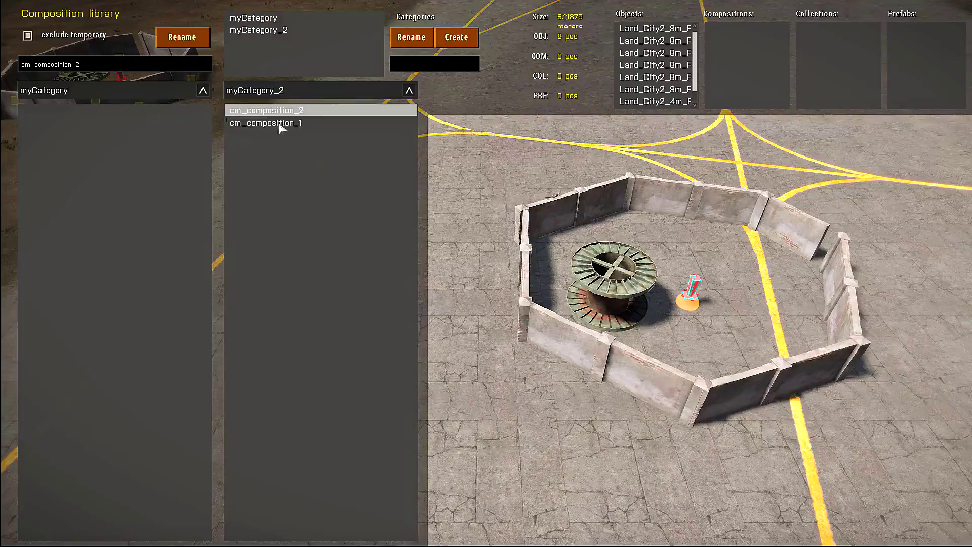
key("Escape")
left_click(484, 273)
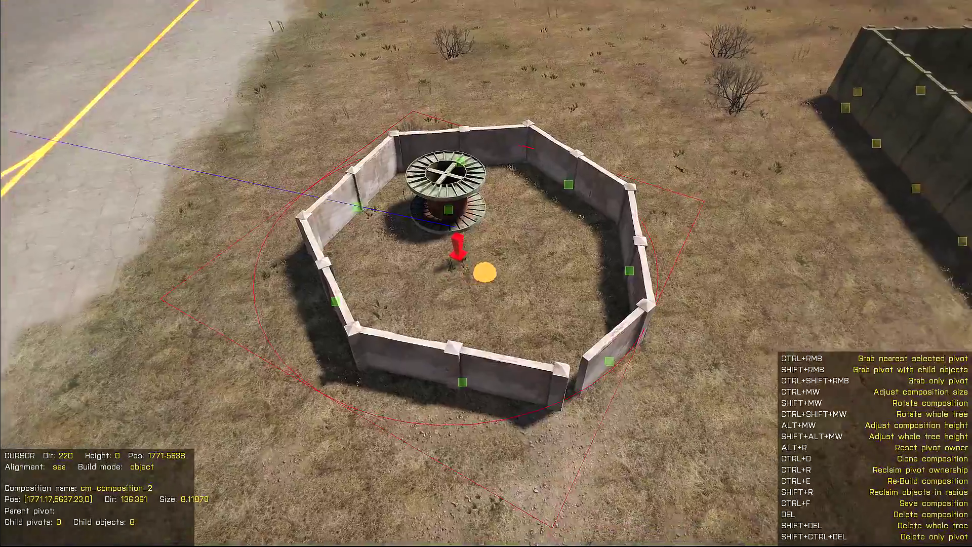
left_click(484, 271)
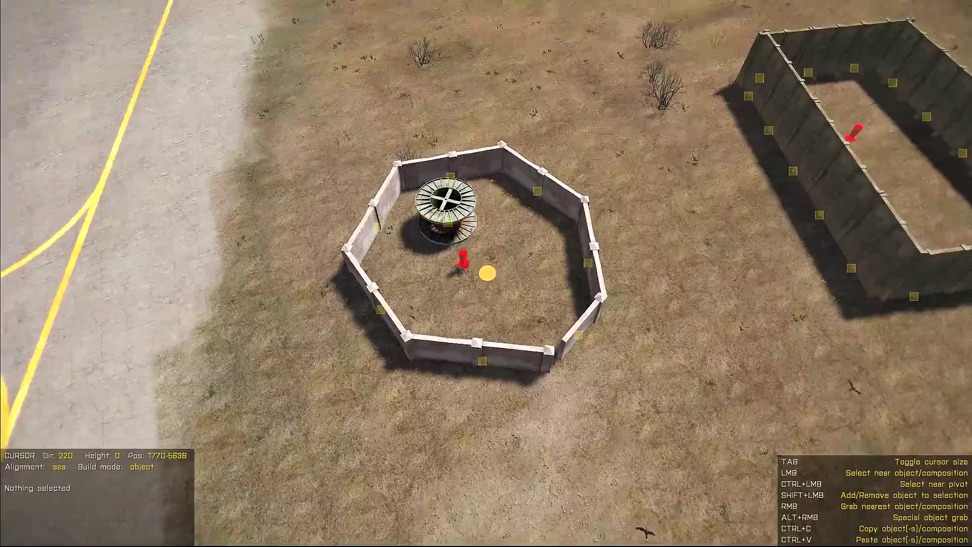
left_click(486, 274)
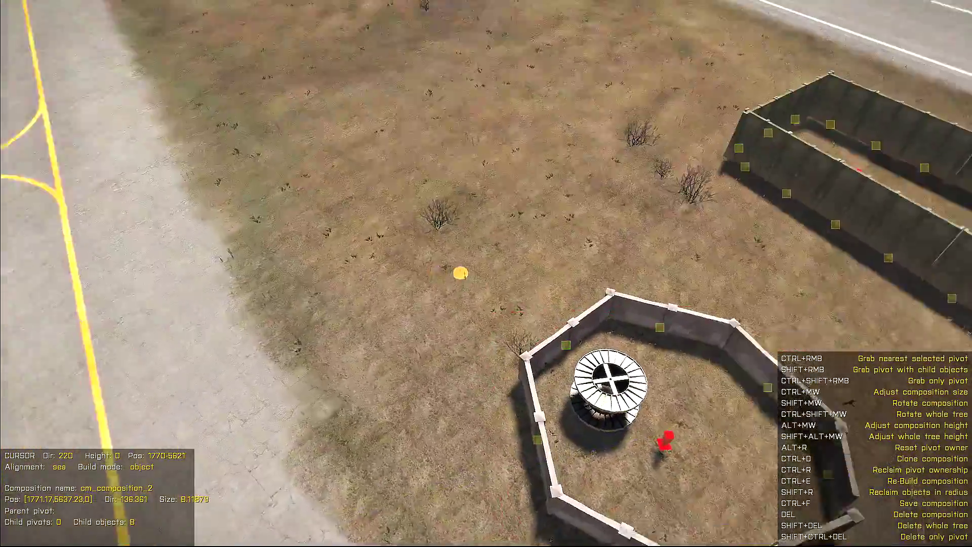
left_click(481, 269)
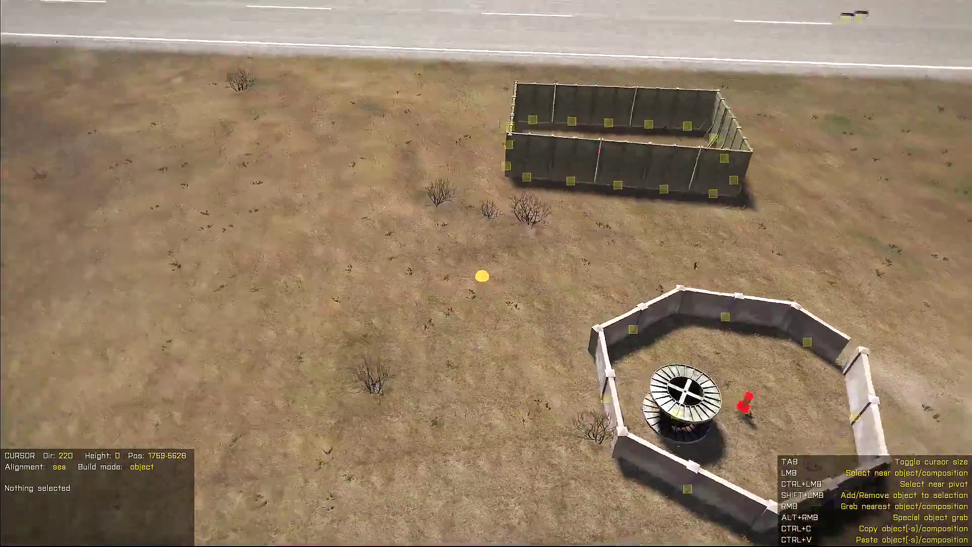
Step: Switch the build tool to the compositions library to place cm_composition_2 on the open grass in front of both enclosures
key("s")
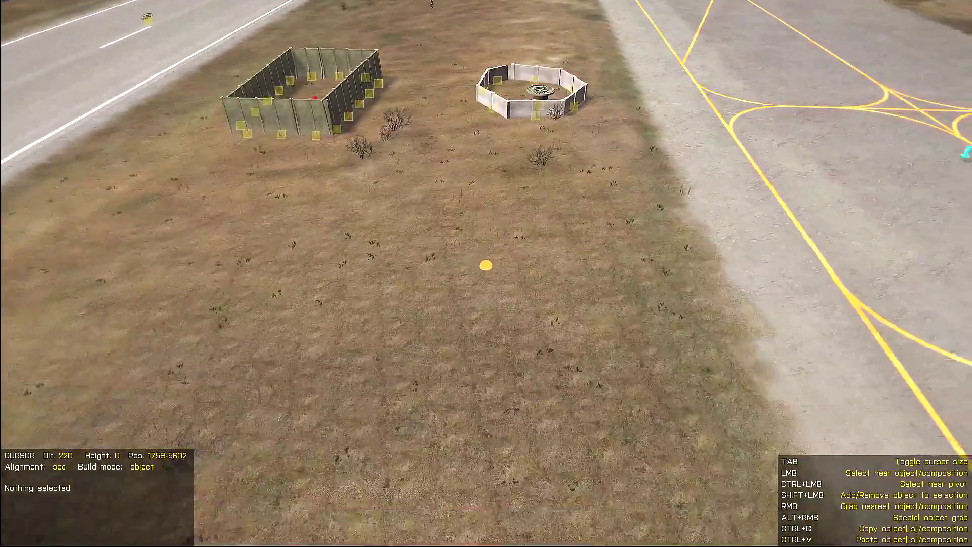
key("w")
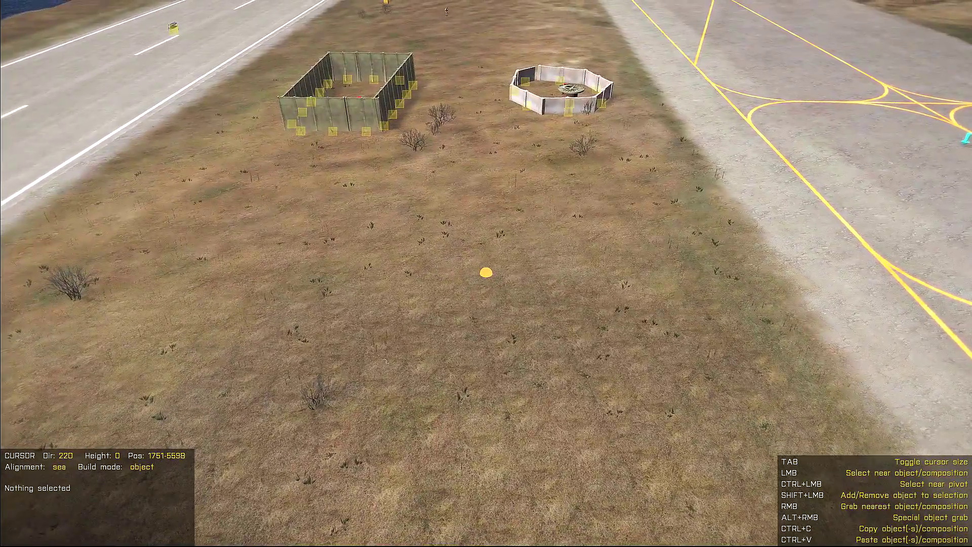
key("w")
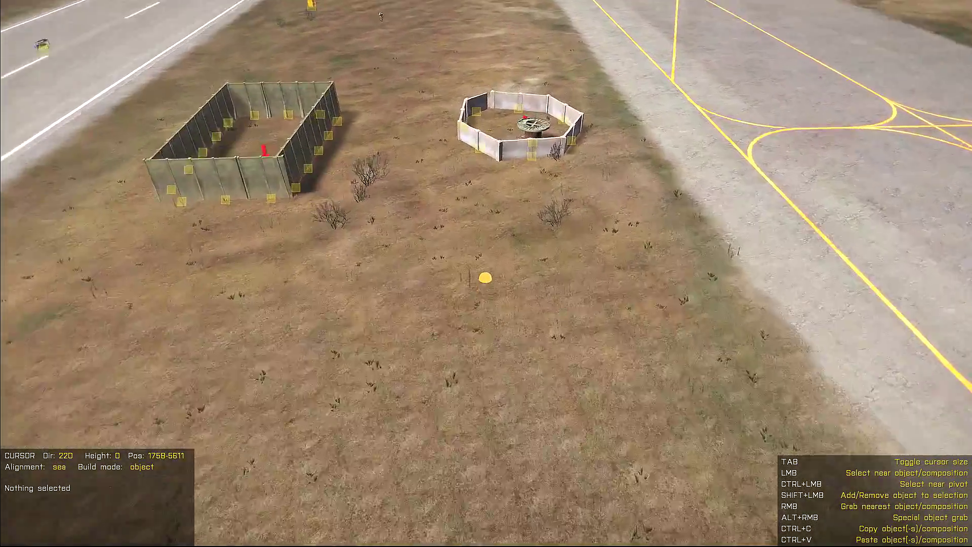
key("s")
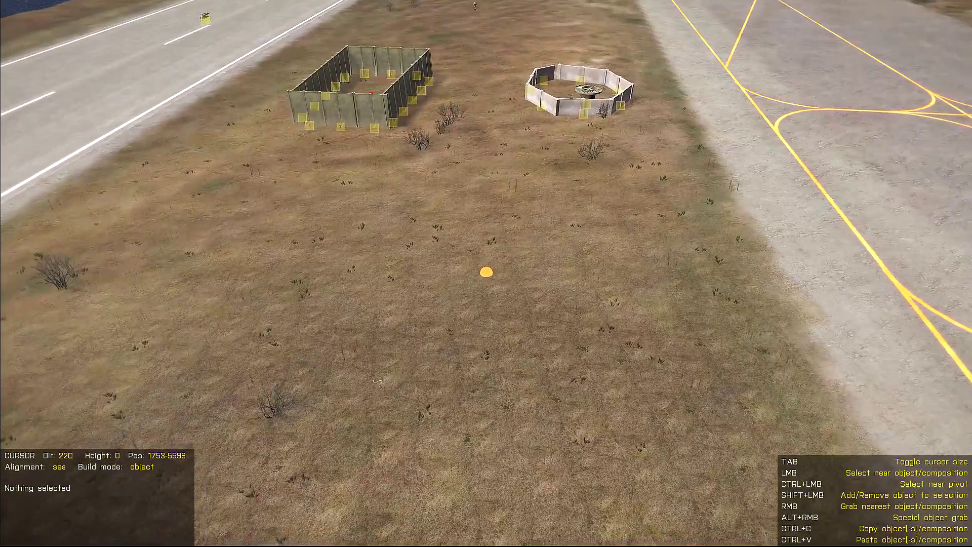
key("a")
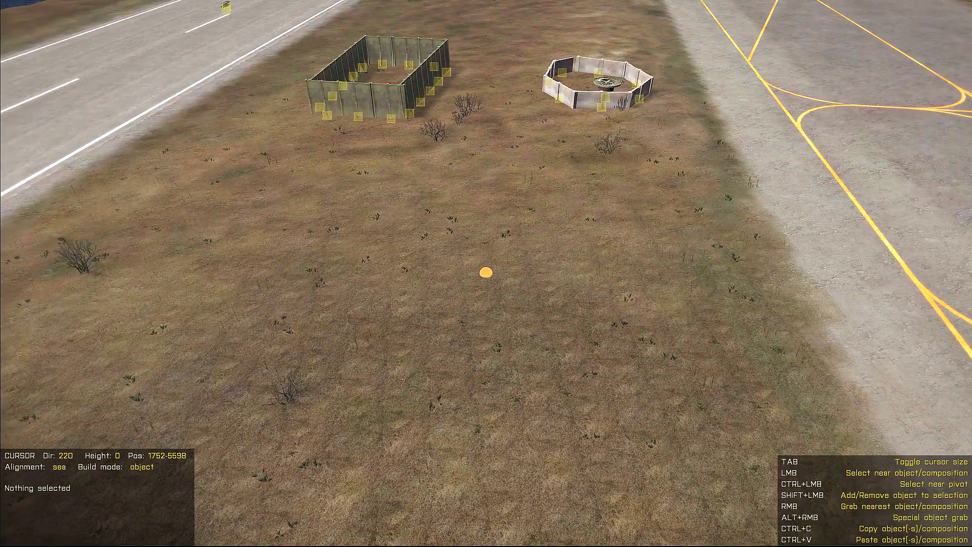
key("1")
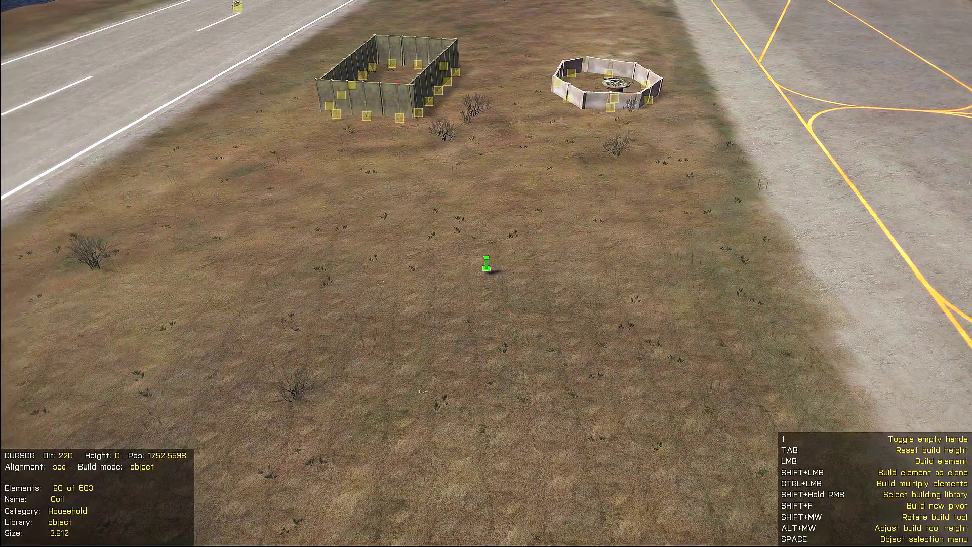
key("d")
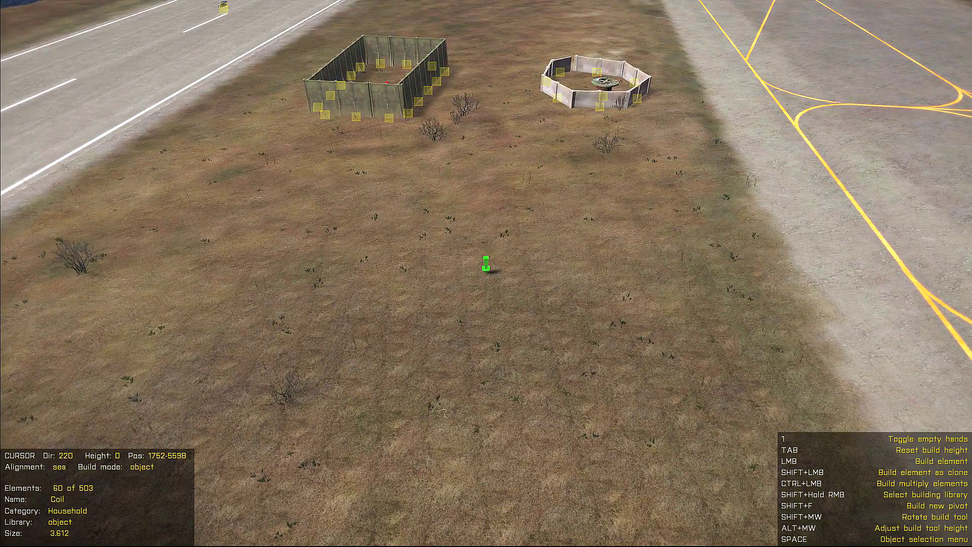
key("space")
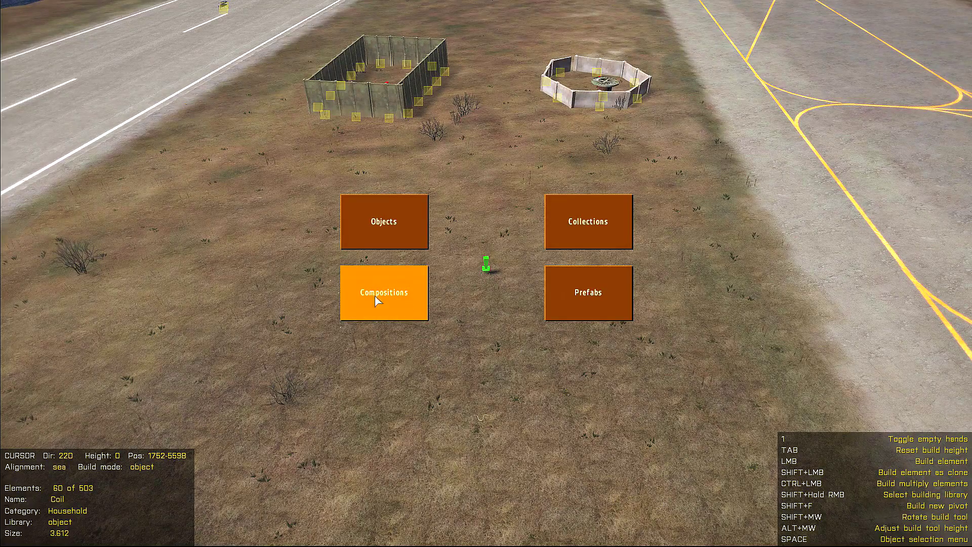
left_click(389, 300)
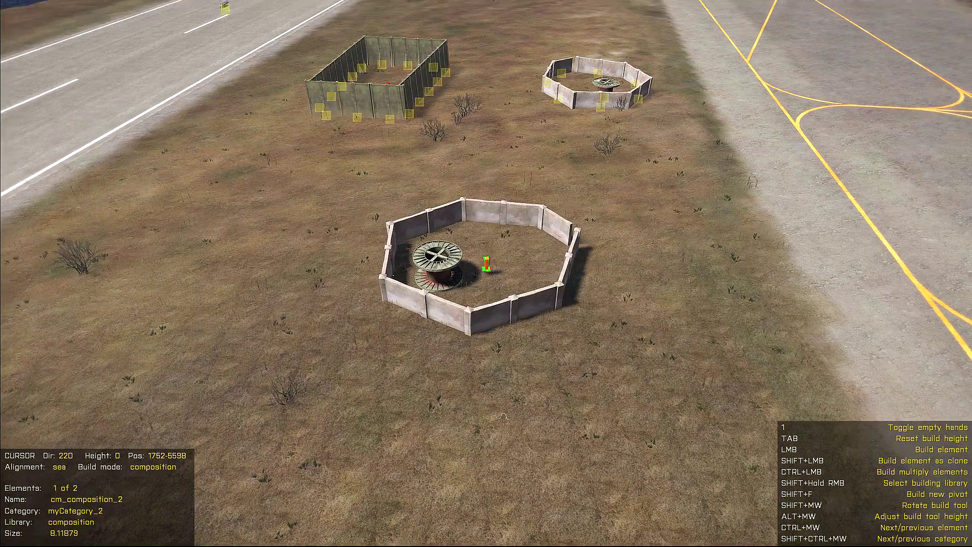
Step: Switch the build tool's composition category from myCategory_2 to myCategory over the open grass
key("w")
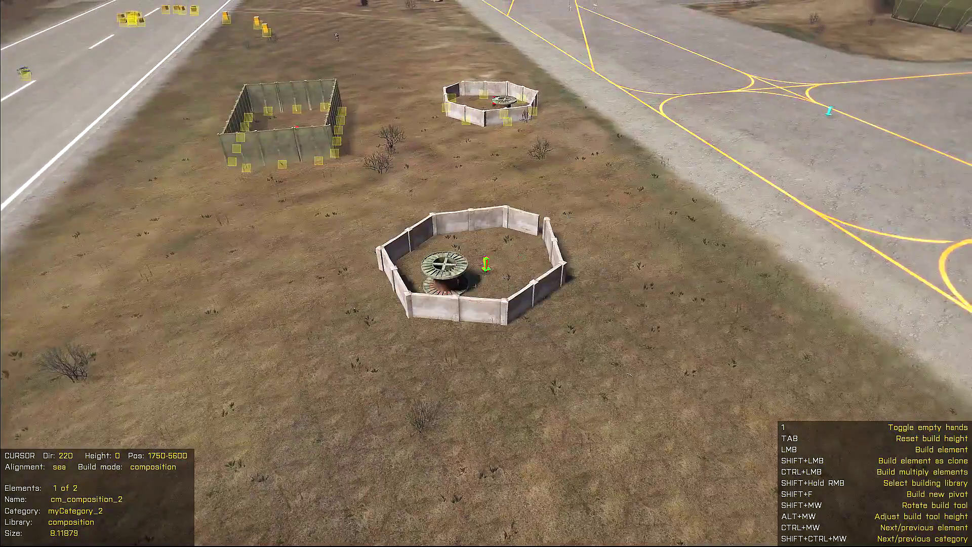
key("d")
key("a")
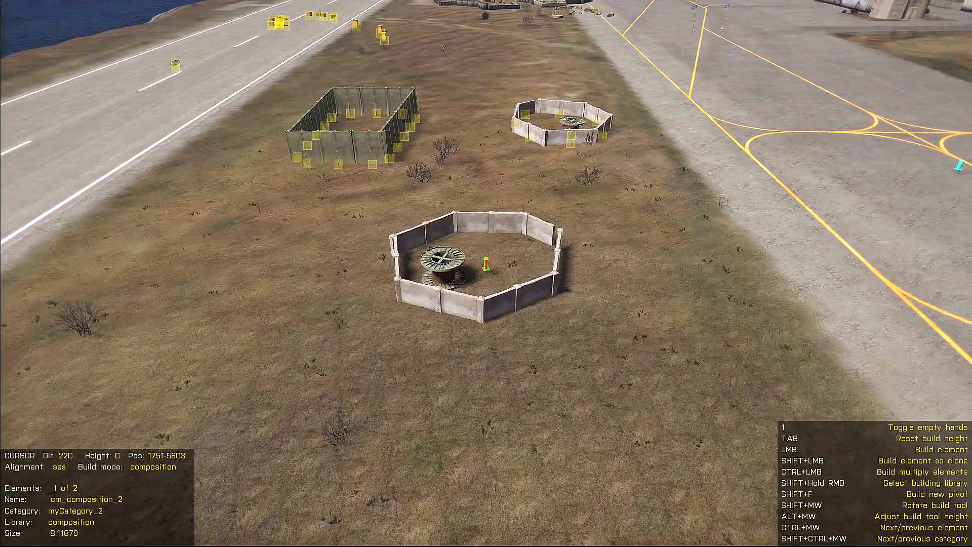
key("d")
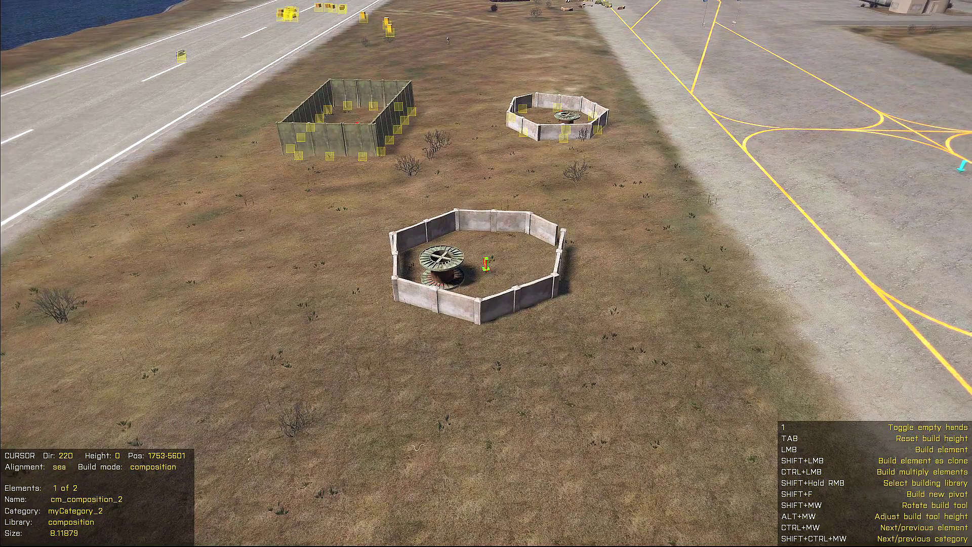
key("1")
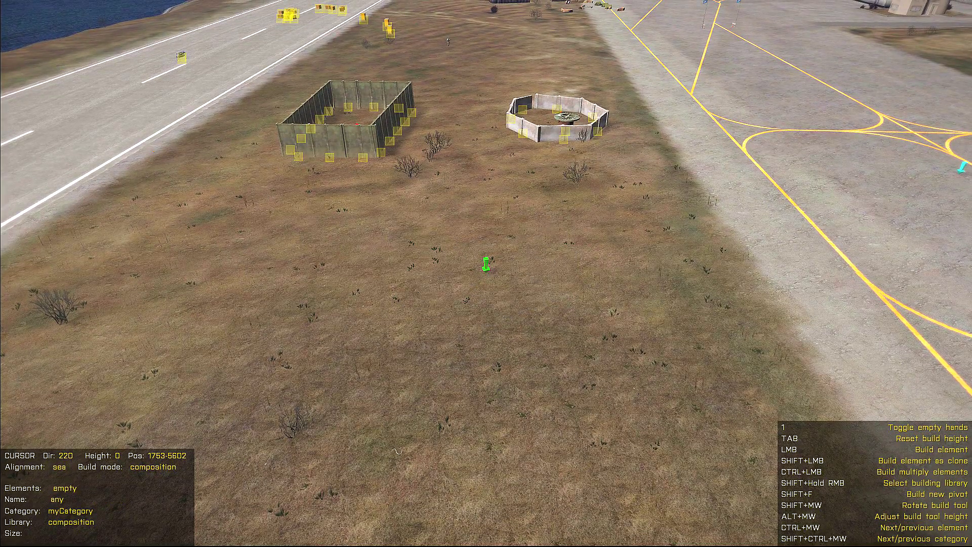
key("1")
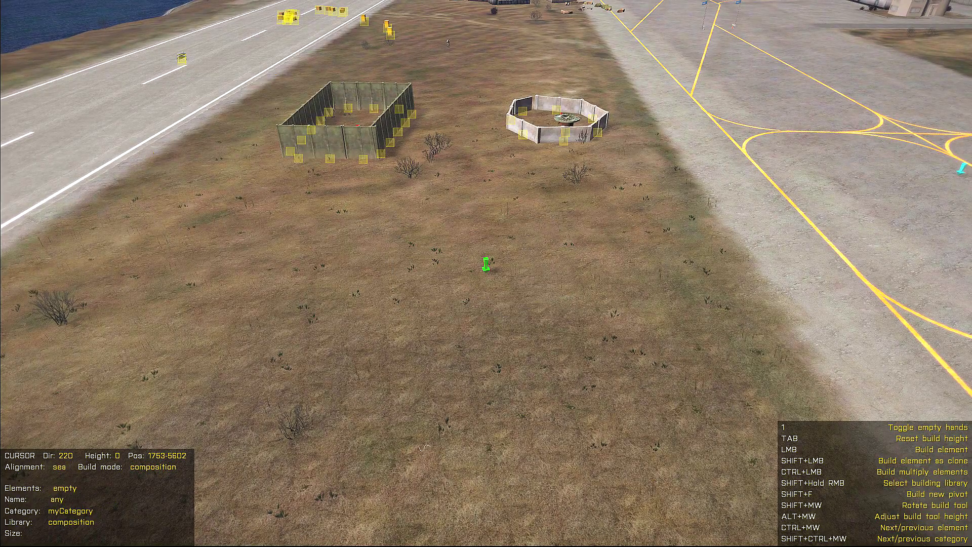
Step: Switch the build tool back to myCategory_2, choose cm_composition_2 and place it on the open grass in front of both enclosures
key("1")
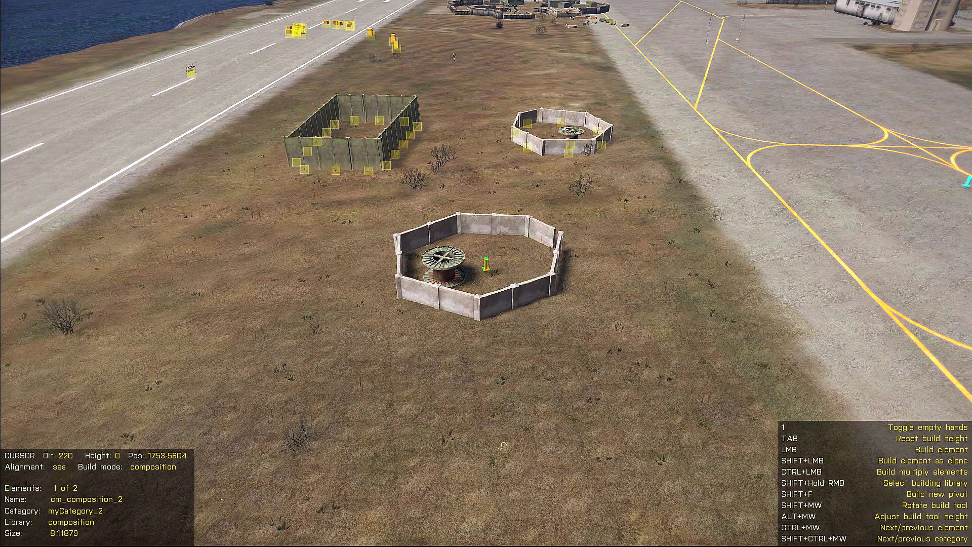
scroll(484, 264, "down", 1, "ctrl")
scroll(484, 264, "up", 1, "ctrl")
scroll(487, 264, "down", 1, "ctrl")
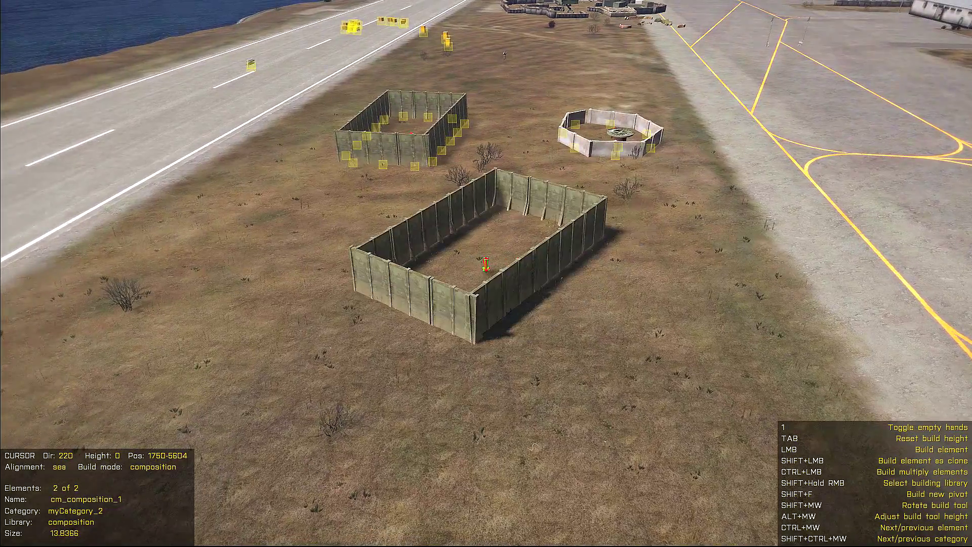
scroll(486, 264, "up", 1, "ctrl")
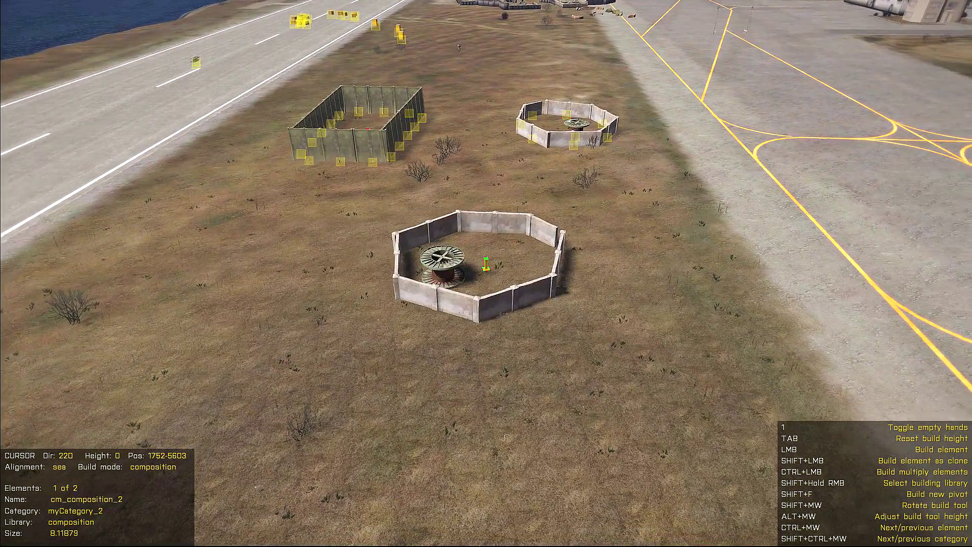
key("a")
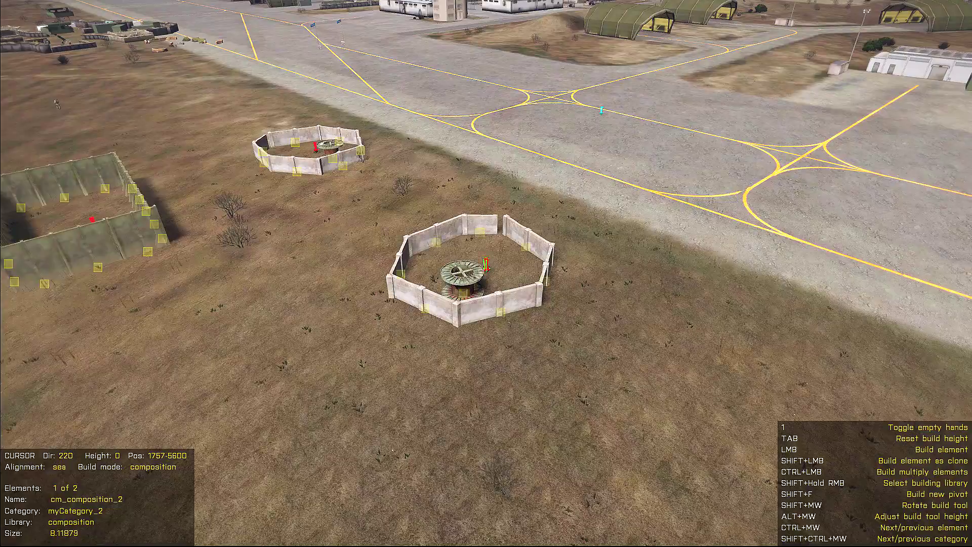
key("1")
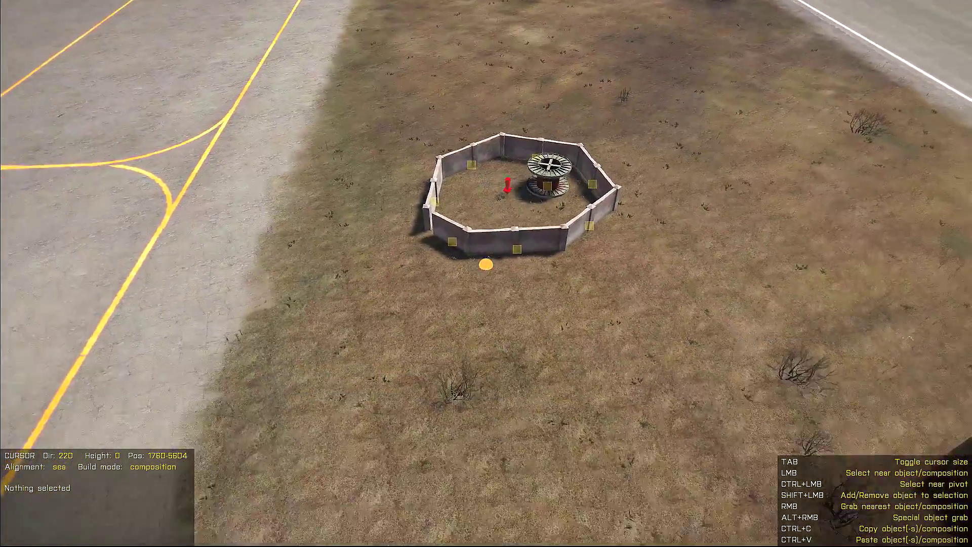
Step: Select the original ring composition and its newly placed copy in turn to compare their composition names
left_click(486, 273)
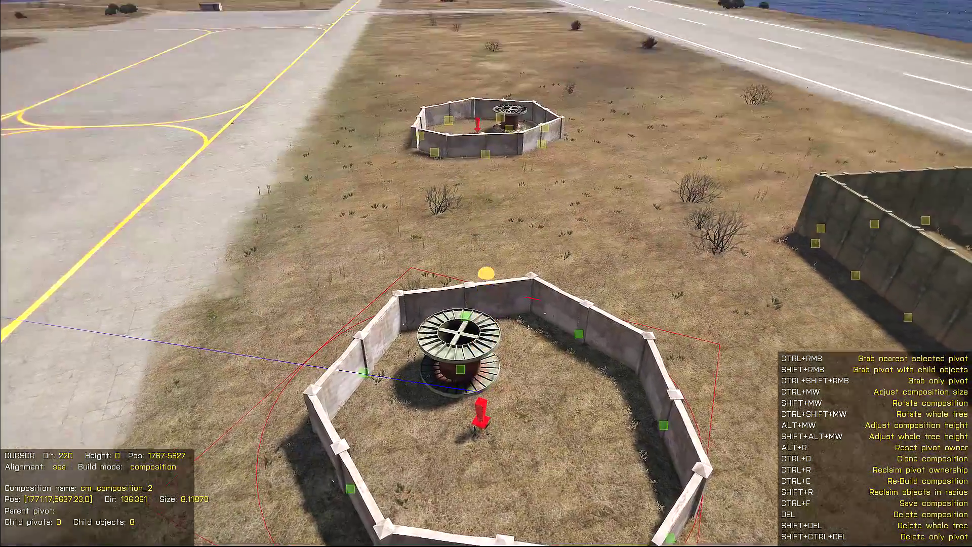
key("w")
left_click(485, 279)
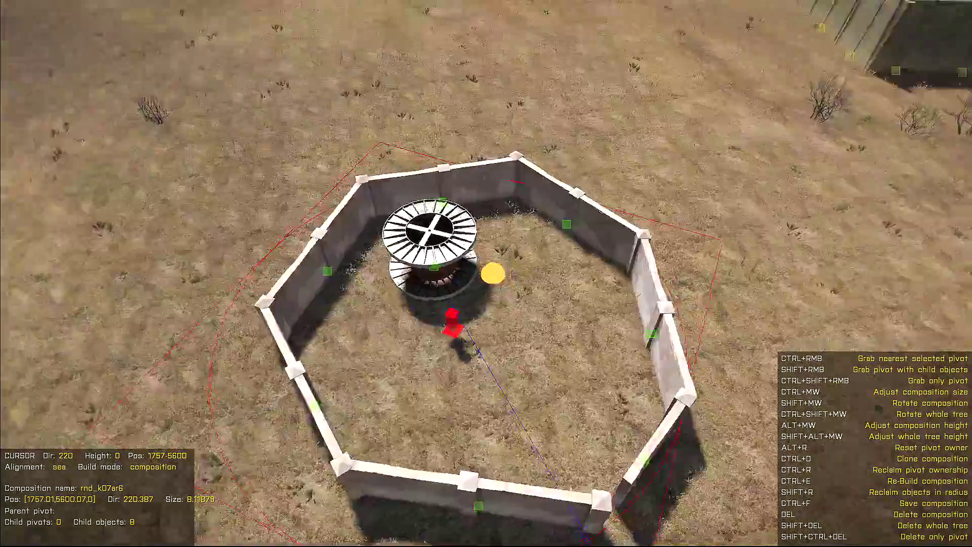
key("a")
key("s")
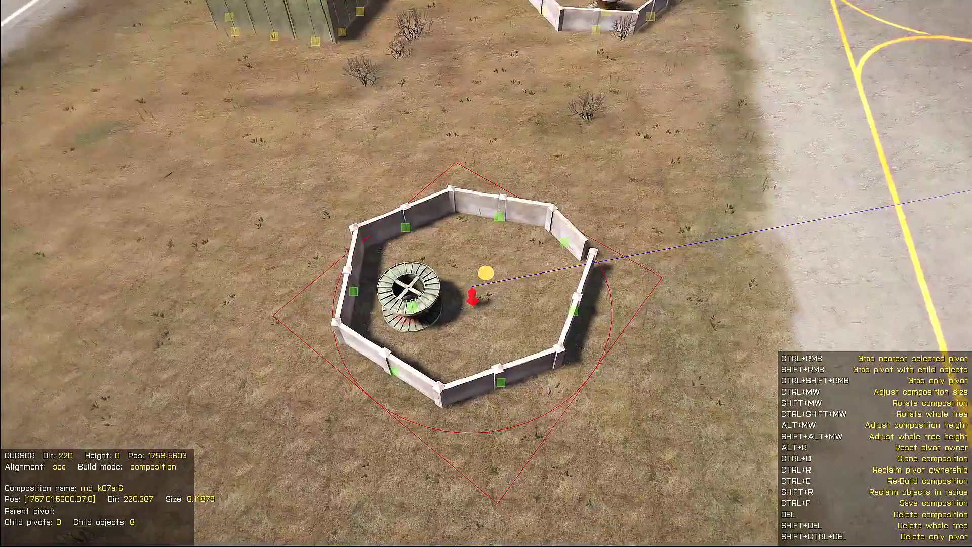
key("d")
left_click(486, 272)
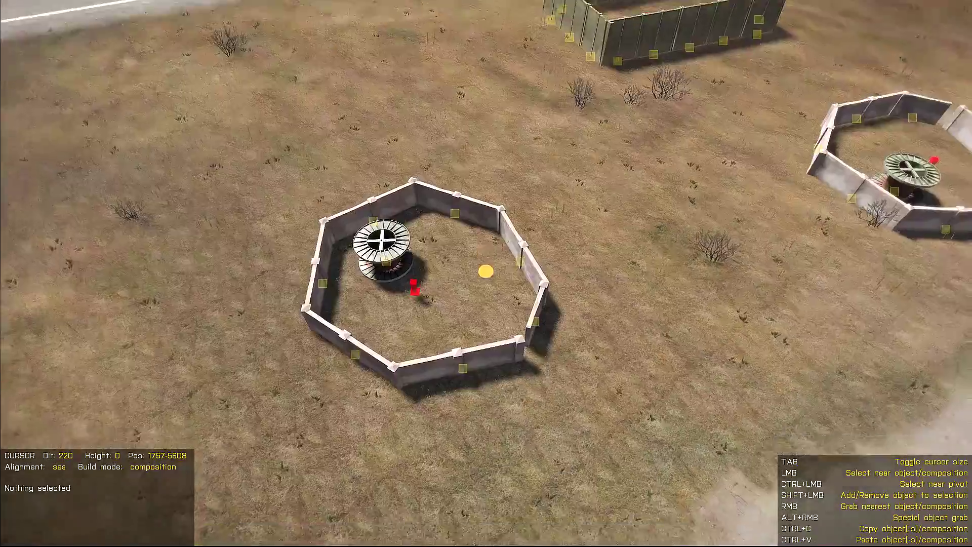
Step: Recheck the composition details of the placed copy, followed by those of the original ring, and clear the selection
left_click(486, 272)
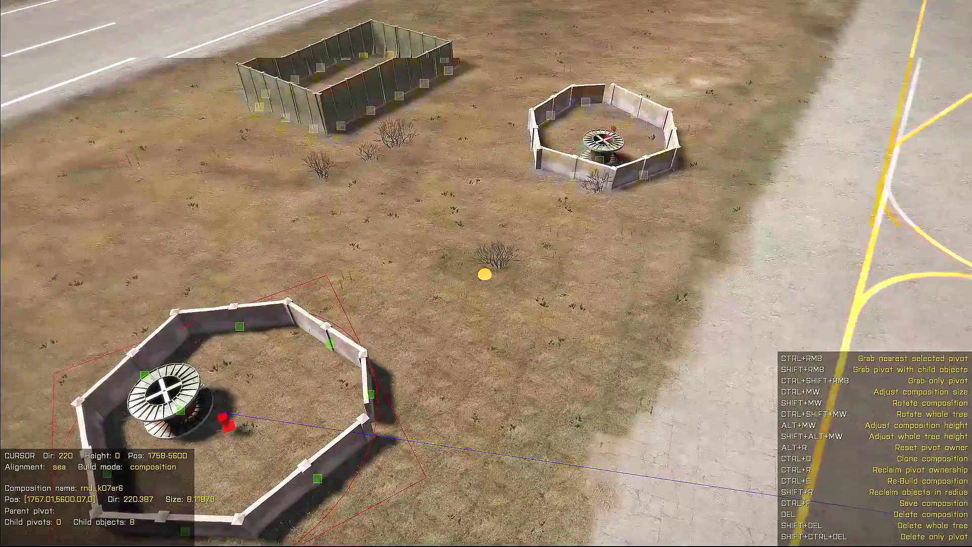
left_click(484, 273)
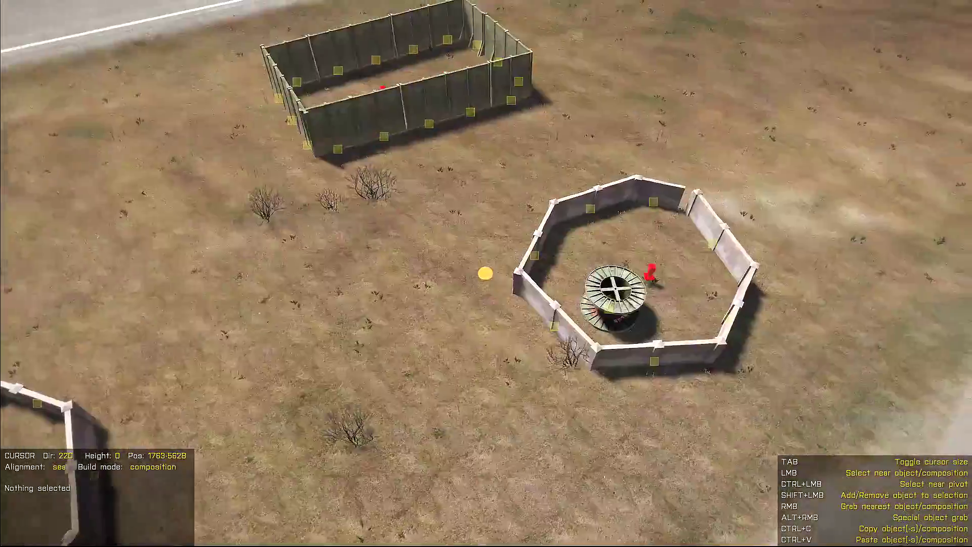
key("d")
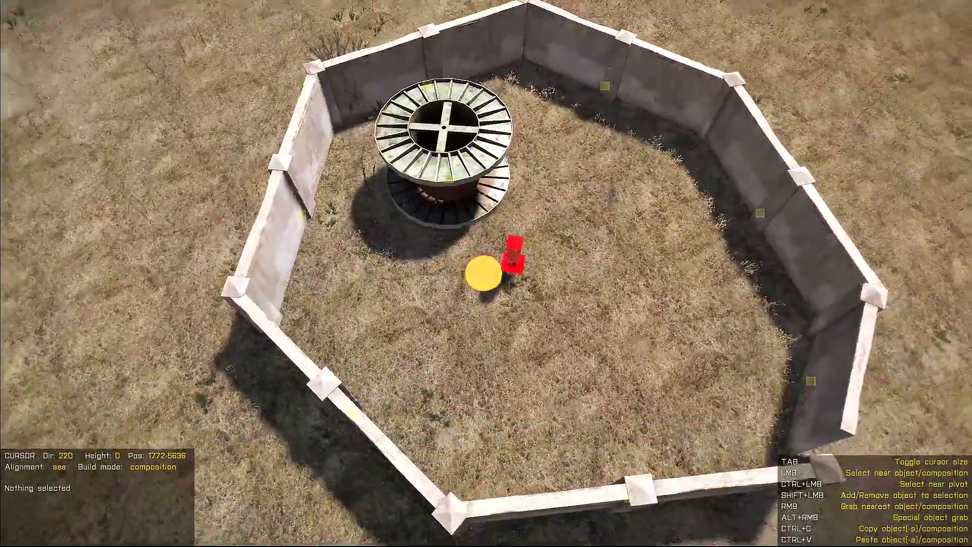
left_click(486, 273)
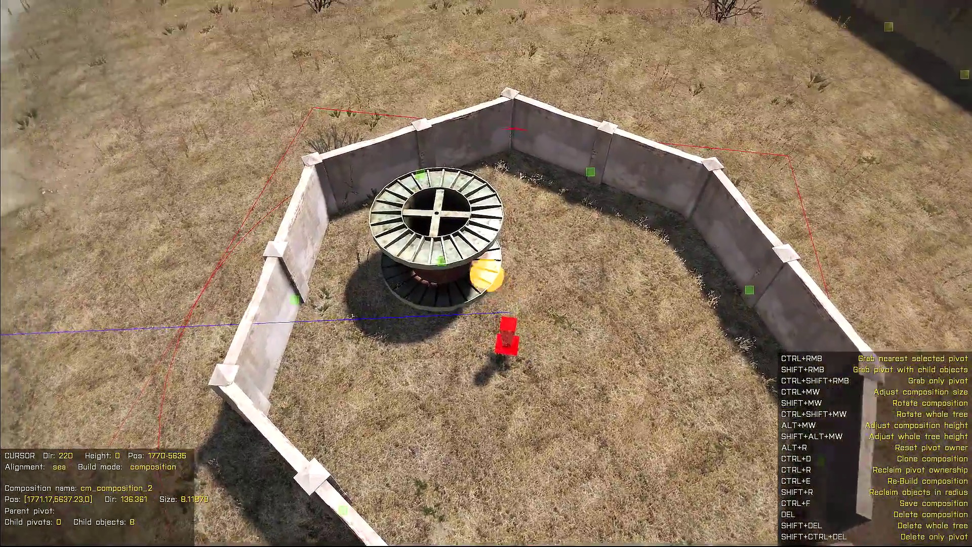
left_click(486, 275)
left_click(486, 281)
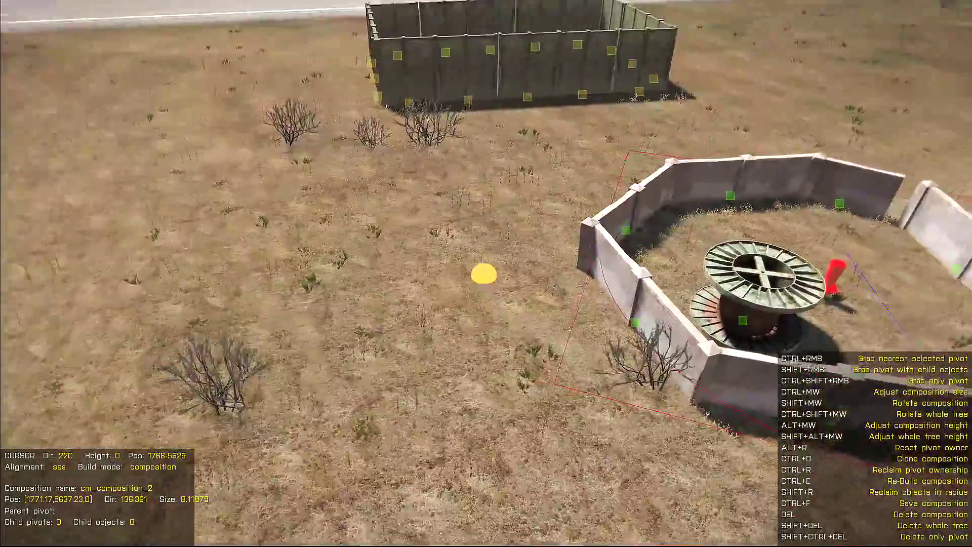
left_click(484, 273)
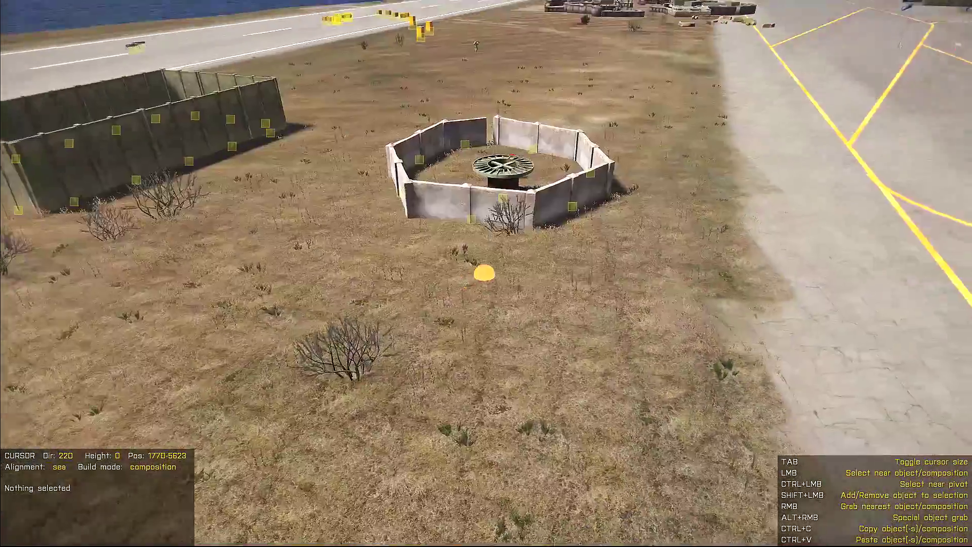
Step: Select the original ring composition, examine its pivot and child objects from around the enclosure, and deselect it
key("w")
key("q")
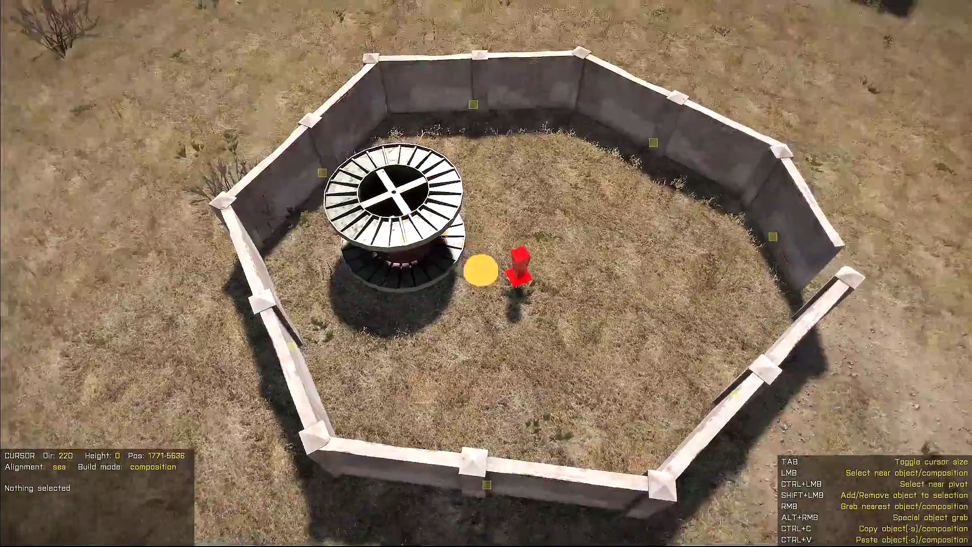
key("s")
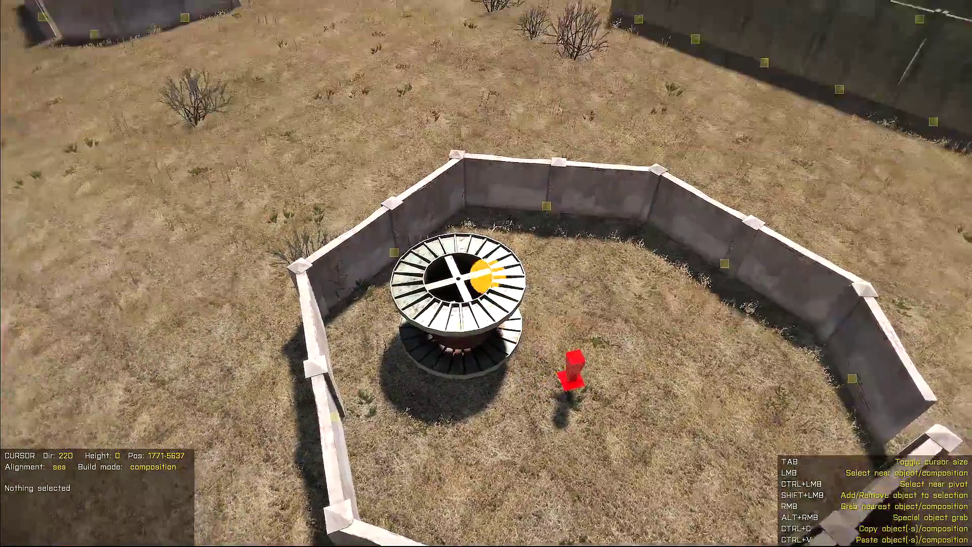
key("w")
left_click(486, 271)
key("s")
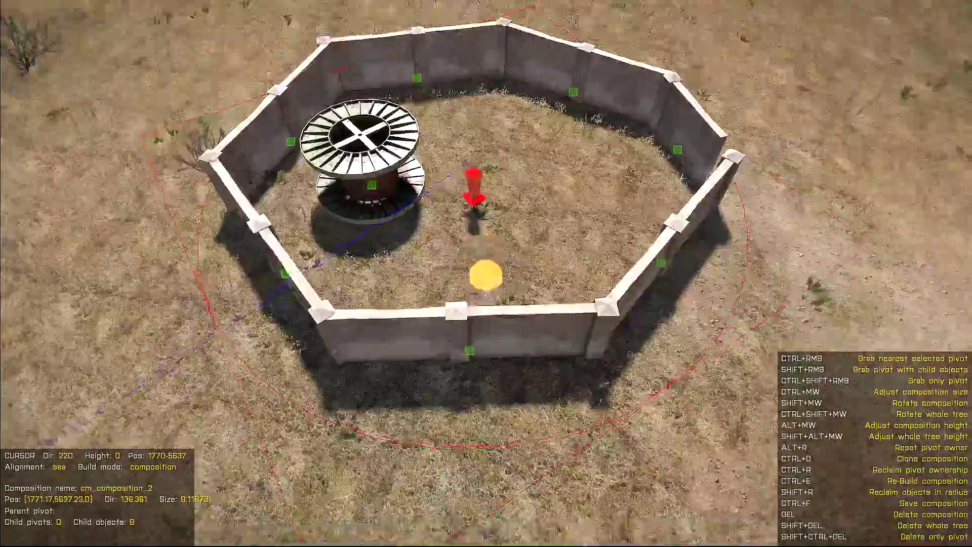
key("q")
key("s")
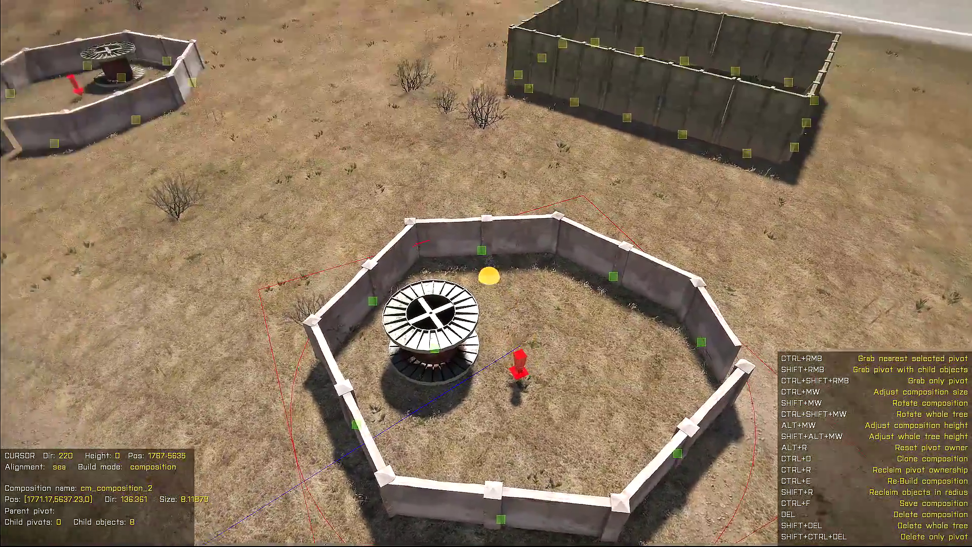
key("w")
key("s")
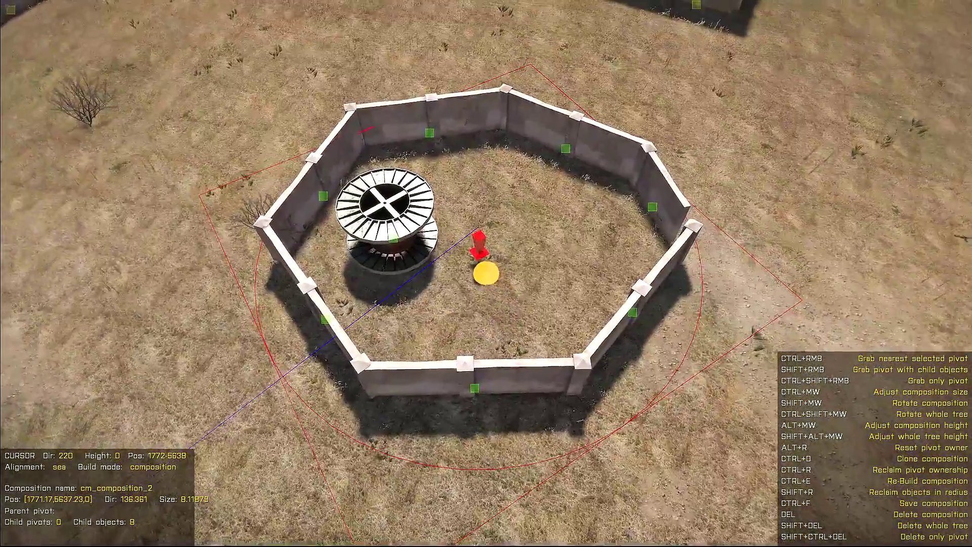
key("w")
key("s")
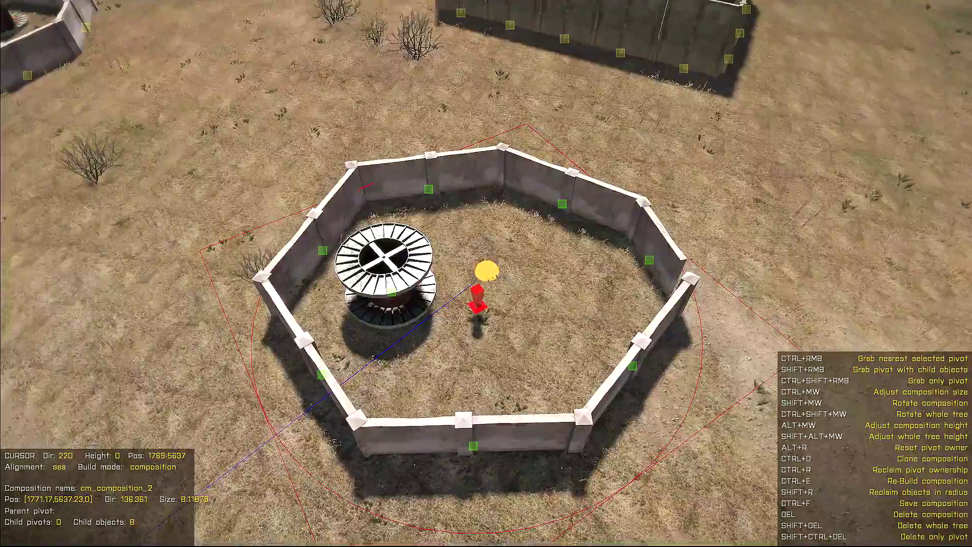
key("w")
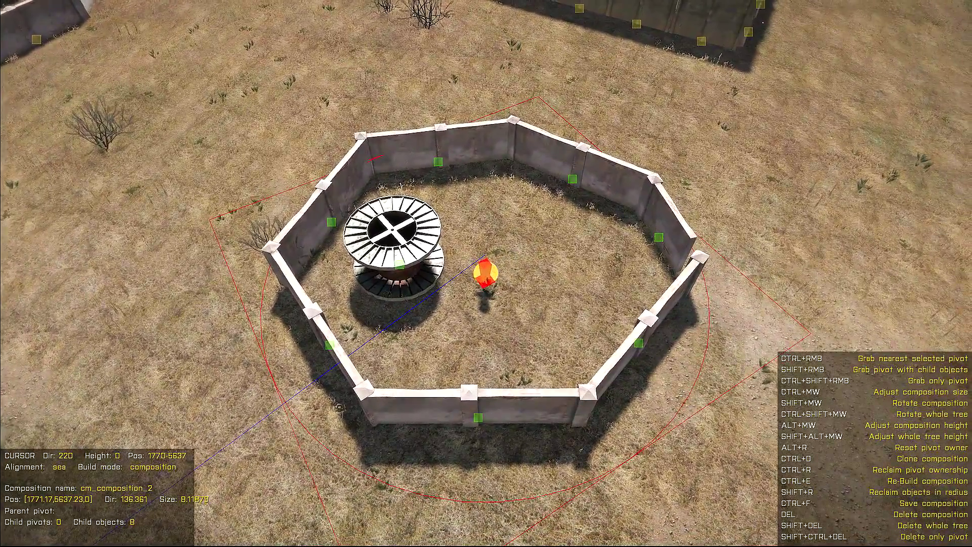
key("a")
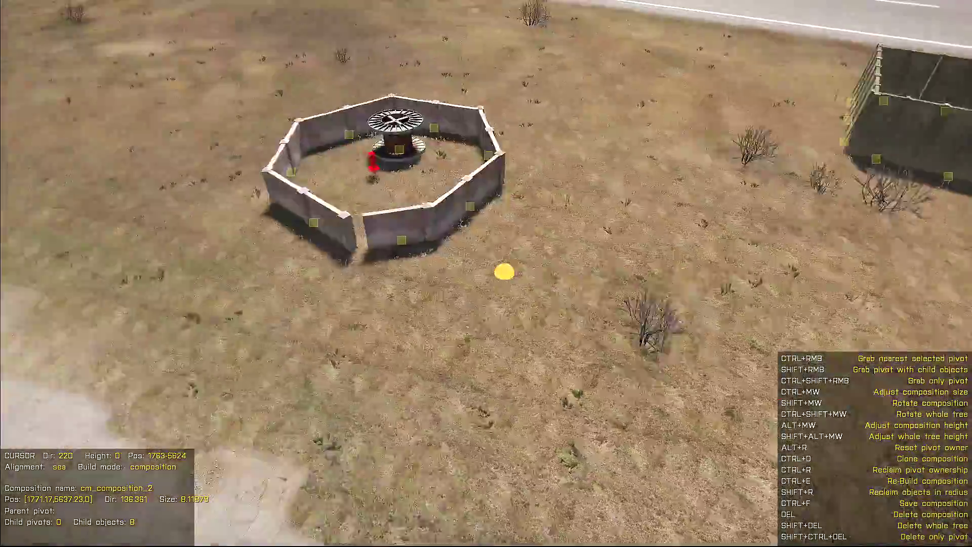
left_click(501, 272)
Step: Move the placed ring copy with its child objects across the open grass, closer to the runway
key("w")
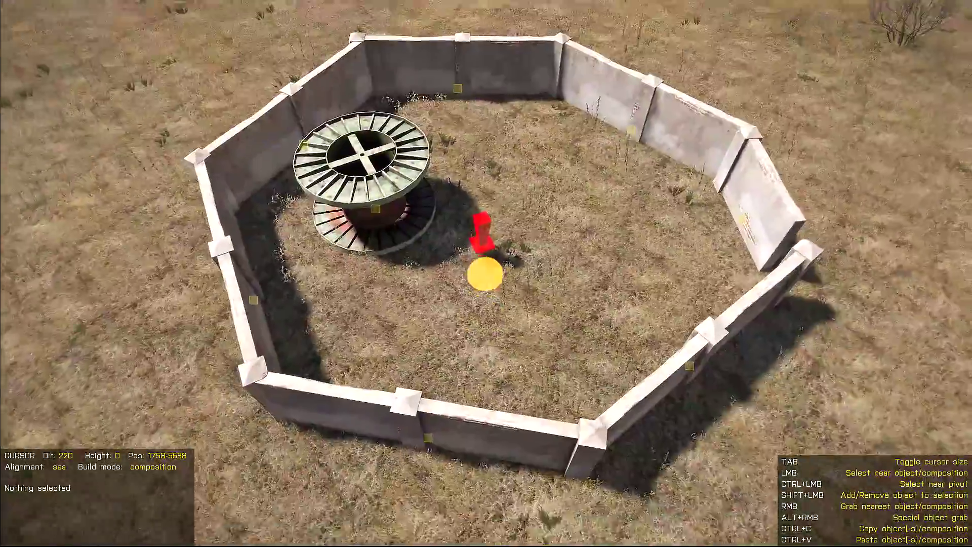
left_click(483, 274)
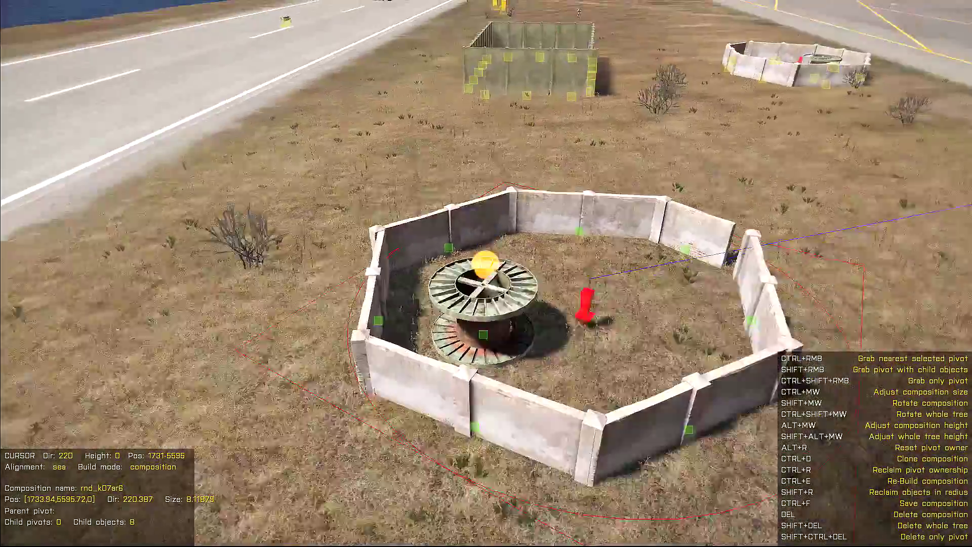
key("w")
Step: Select the coil inside the moved ring copy to examine its class and pivot details, and deselect it
key("a")
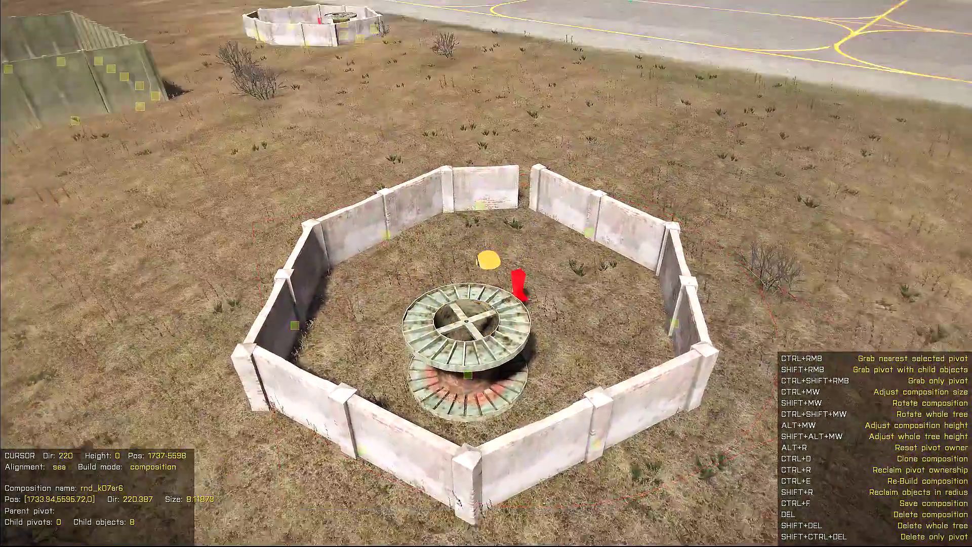
left_click(486, 285)
key("w")
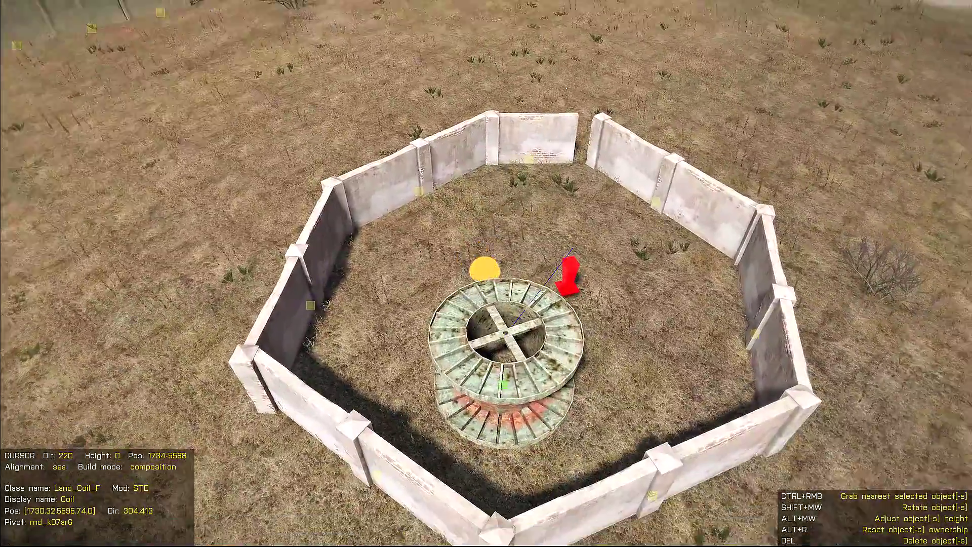
key("d")
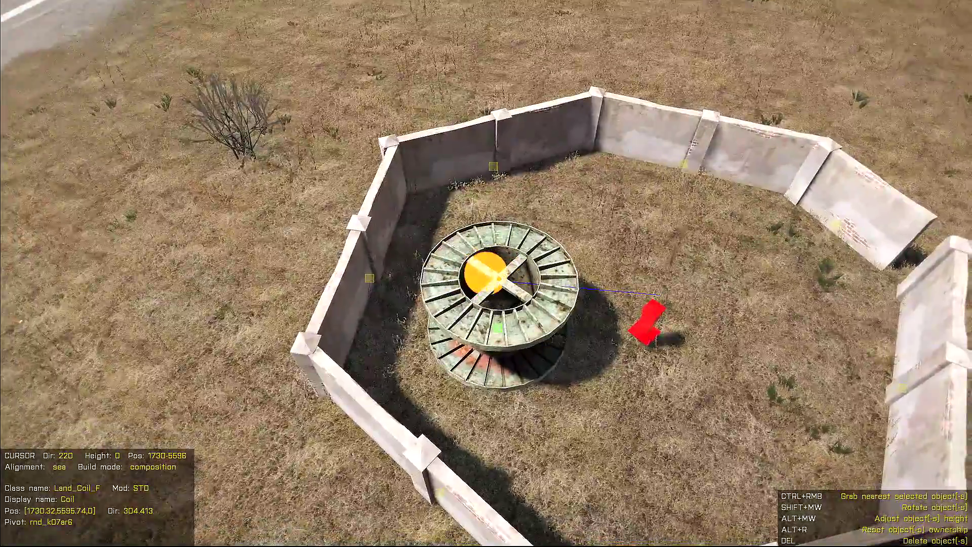
key("a")
key("d")
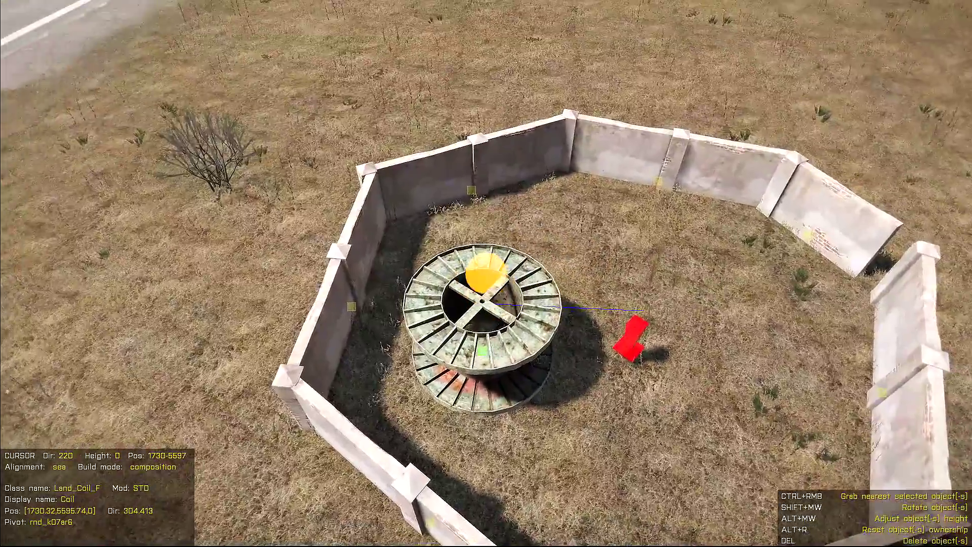
key("d")
left_click(486, 271)
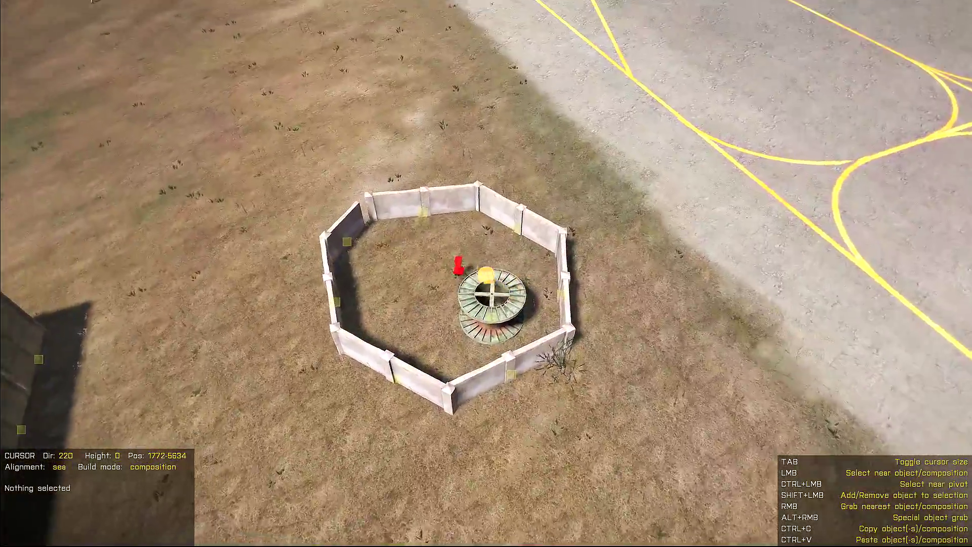
Step: View the original ring once more, and select and deselect the moved copy's composition to check its details
key("w")
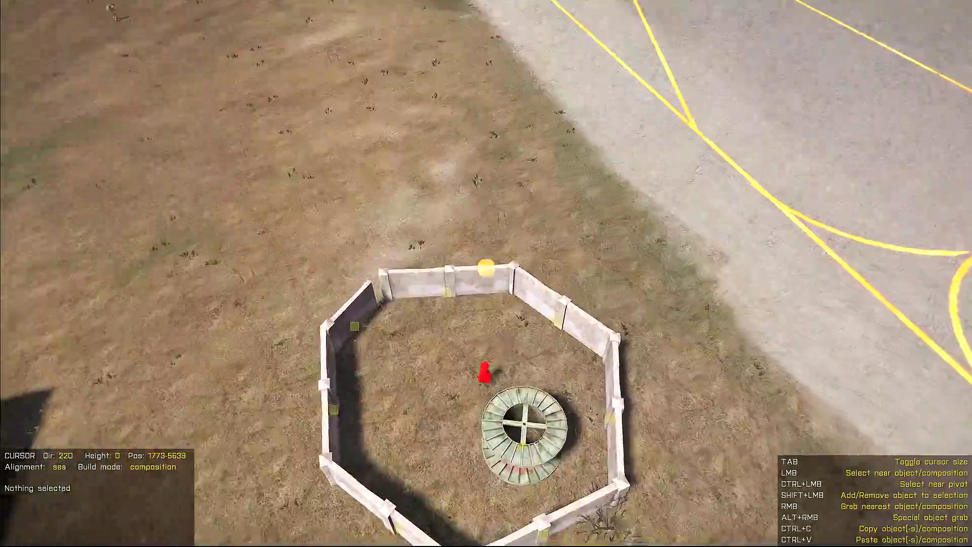
key("a")
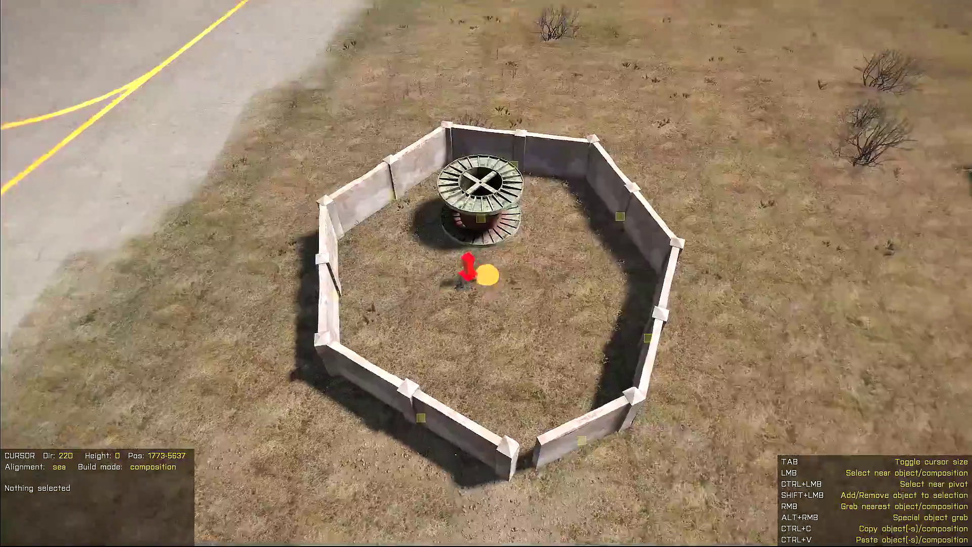
key("w")
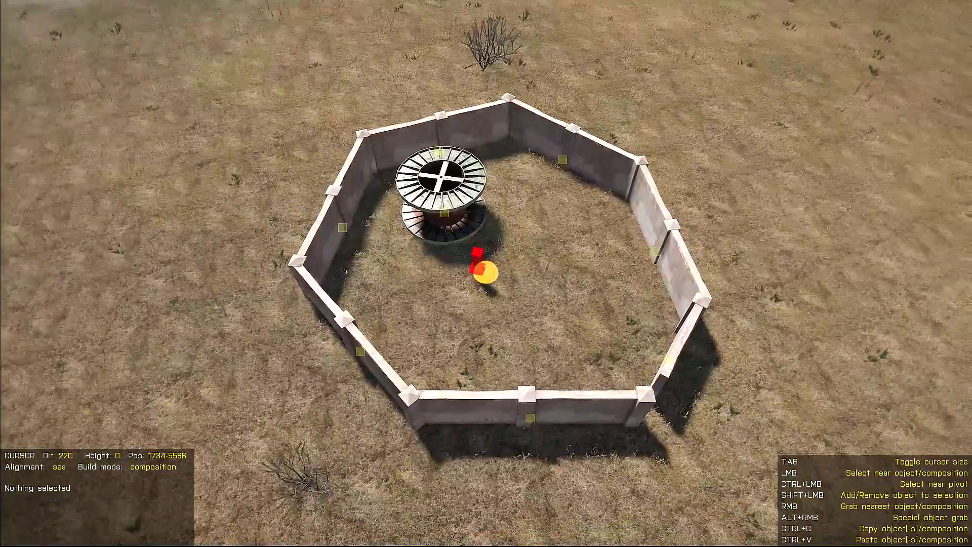
key("a")
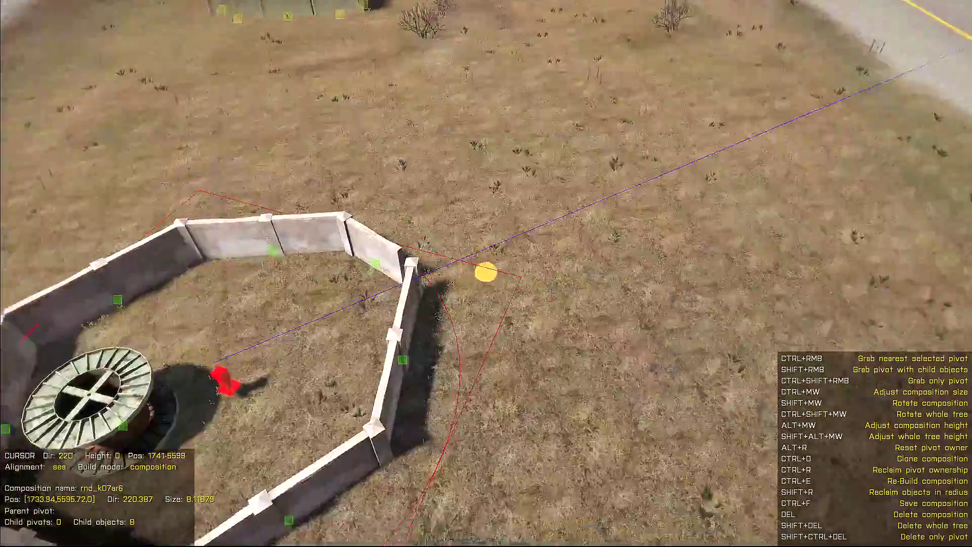
left_click(486, 274)
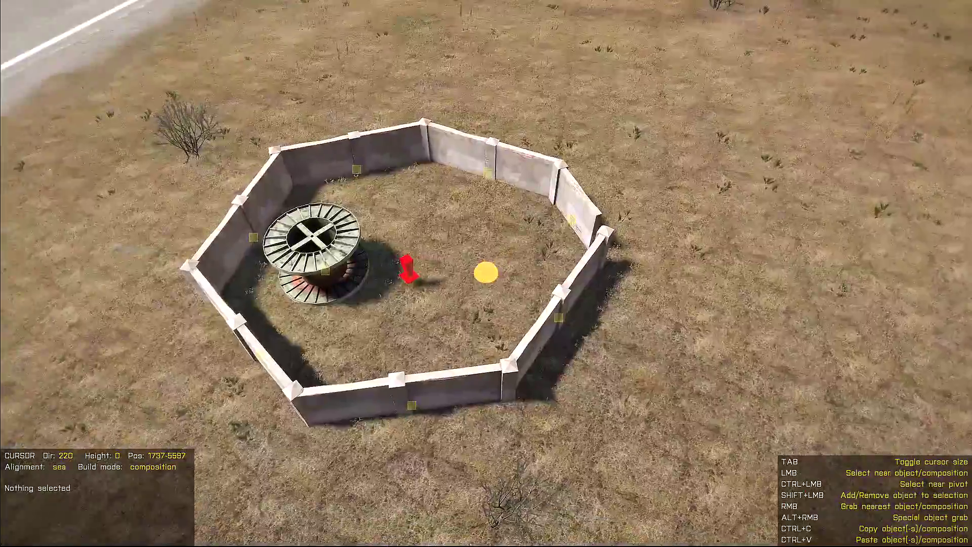
Step: Delete the coil from inside the moved ring copy, checking the coil's pivot and the ring's composition details first
key("w")
key("a")
key("d")
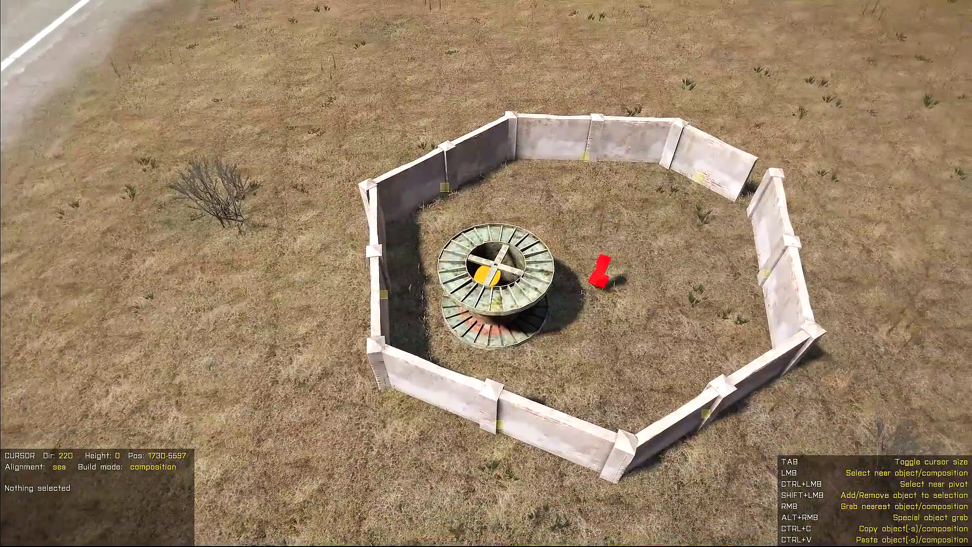
left_click(485, 274)
key("d")
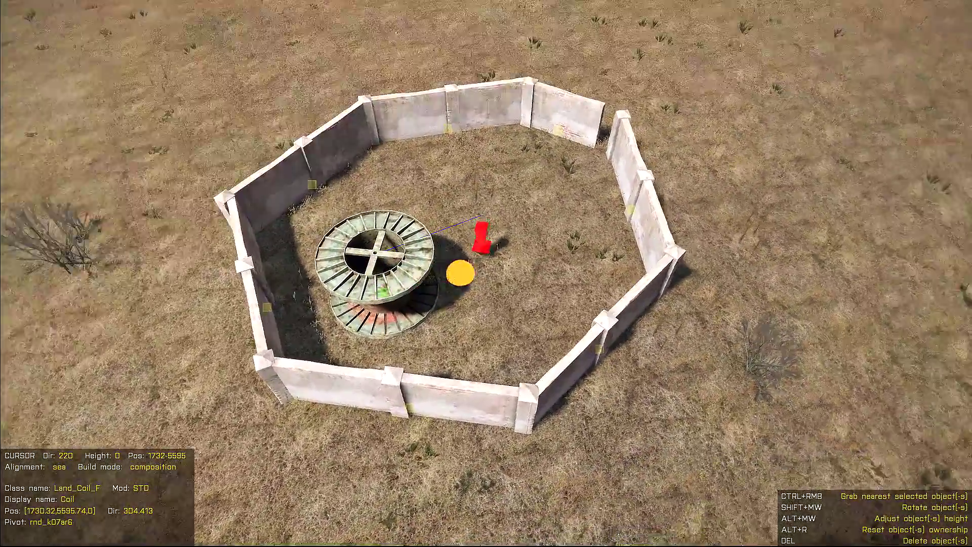
key("w")
left_click(487, 272)
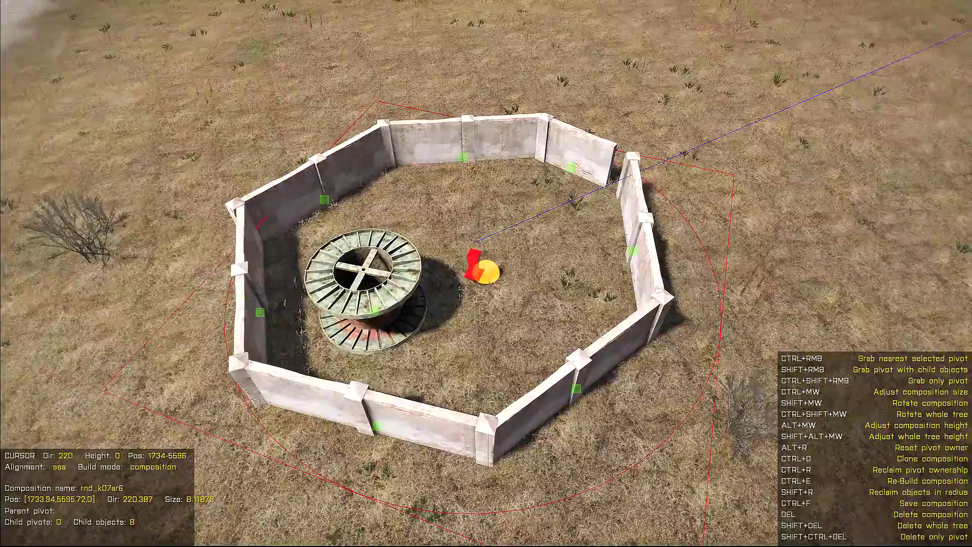
key("d")
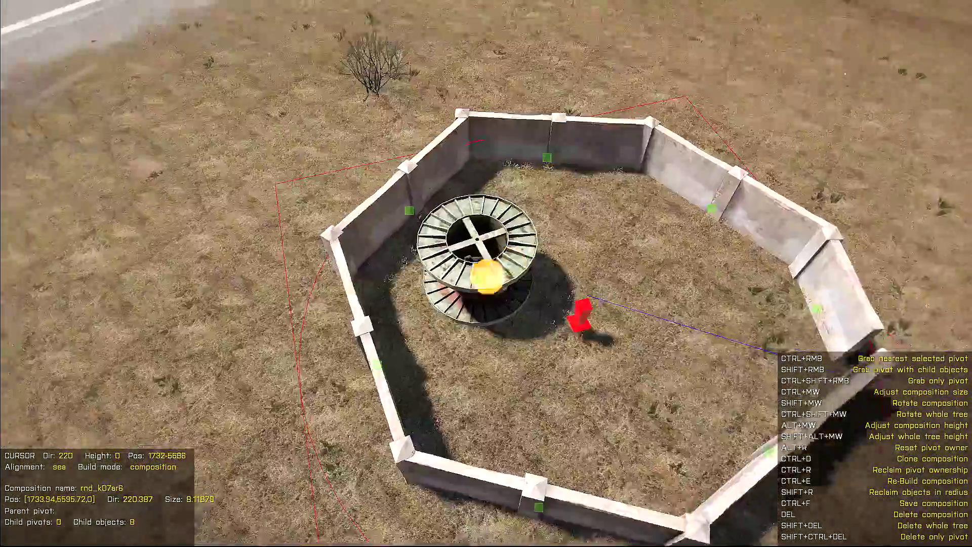
key("Delete")
key("w")
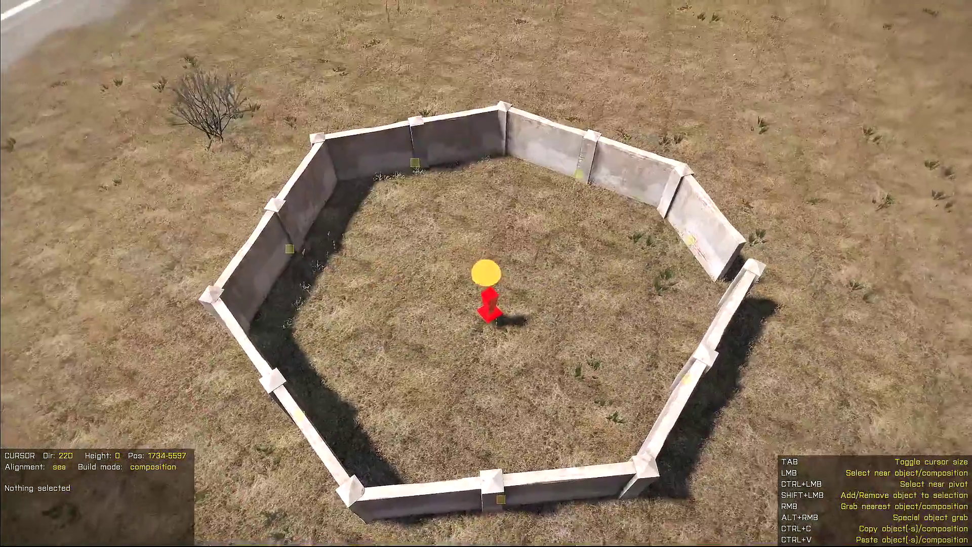
Step: Open the composition library and look up cm_composition_2 in category myCategory_2
key("s")
key("w")
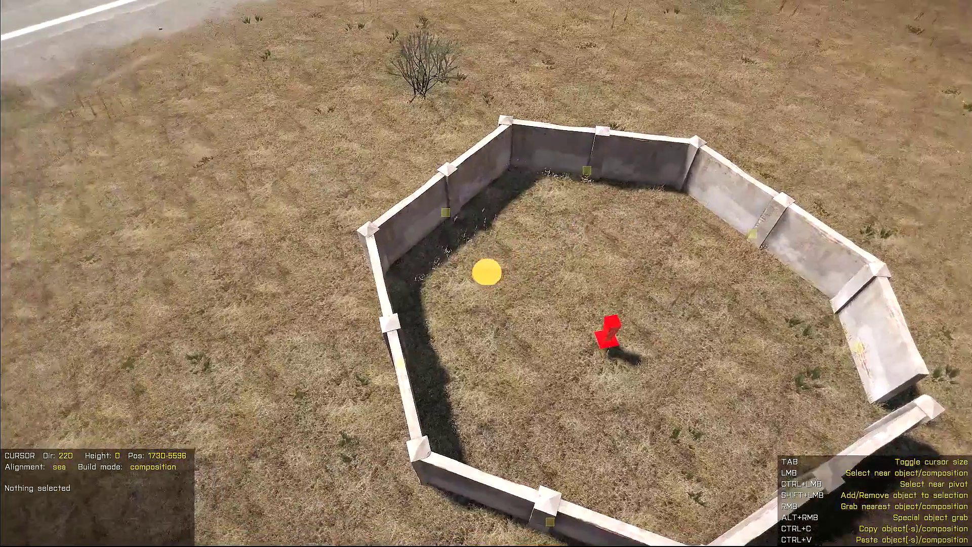
key("s")
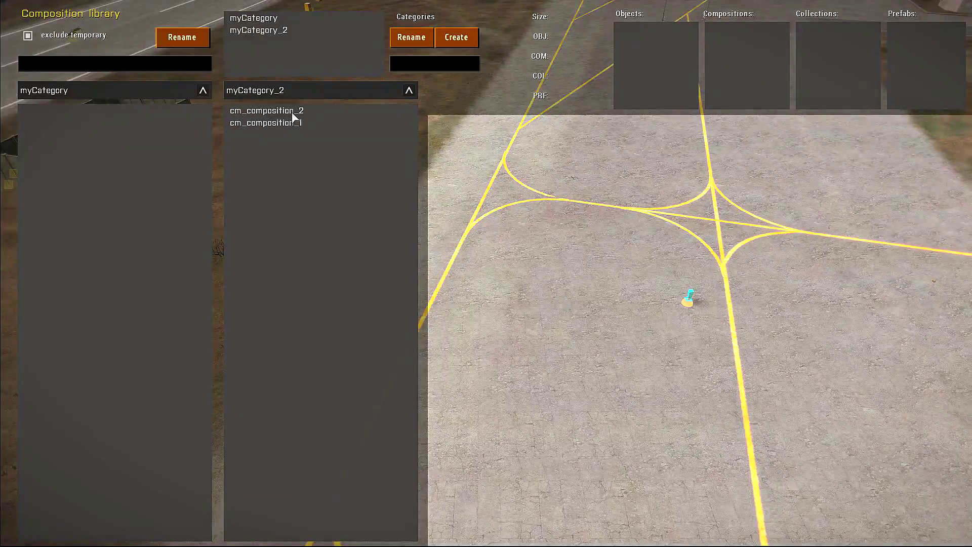
left_click(252, 113)
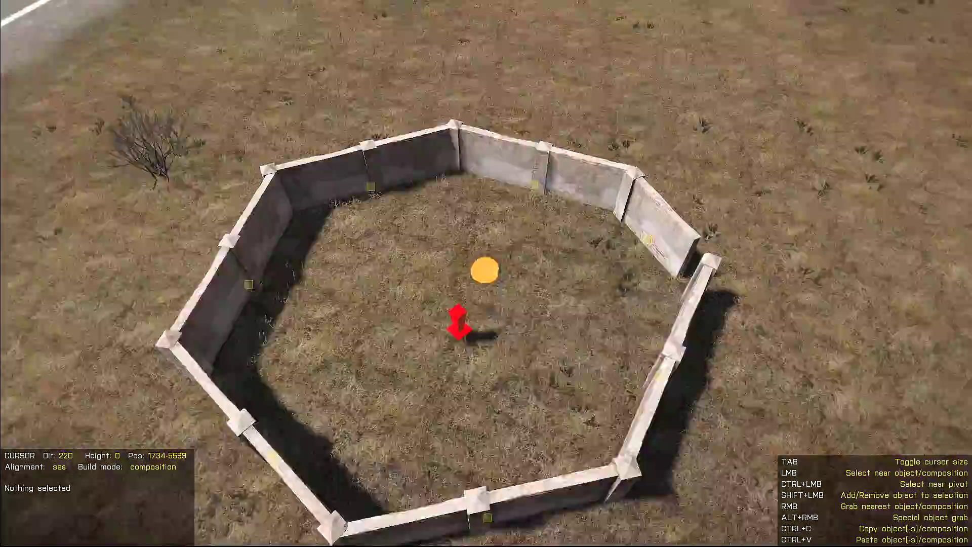
Step: Select the emptied ring's composition, examine its name and child objects from around the enclosure, and deselect it
key("s")
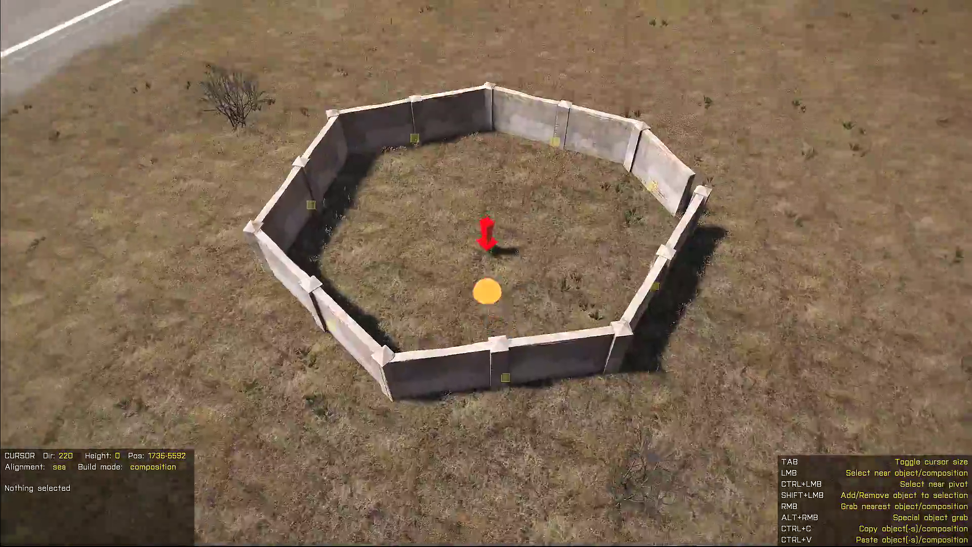
key("w")
left_click(486, 272)
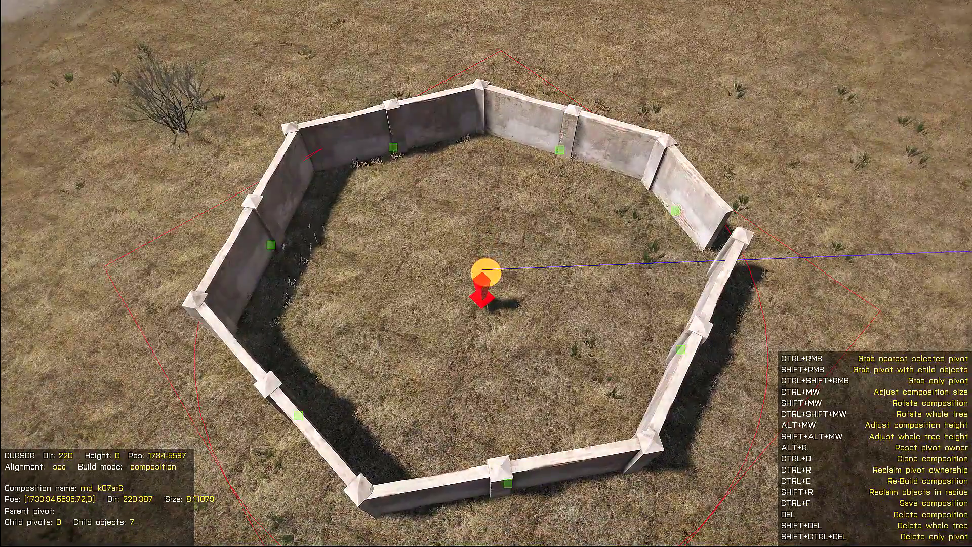
key("w")
key("s")
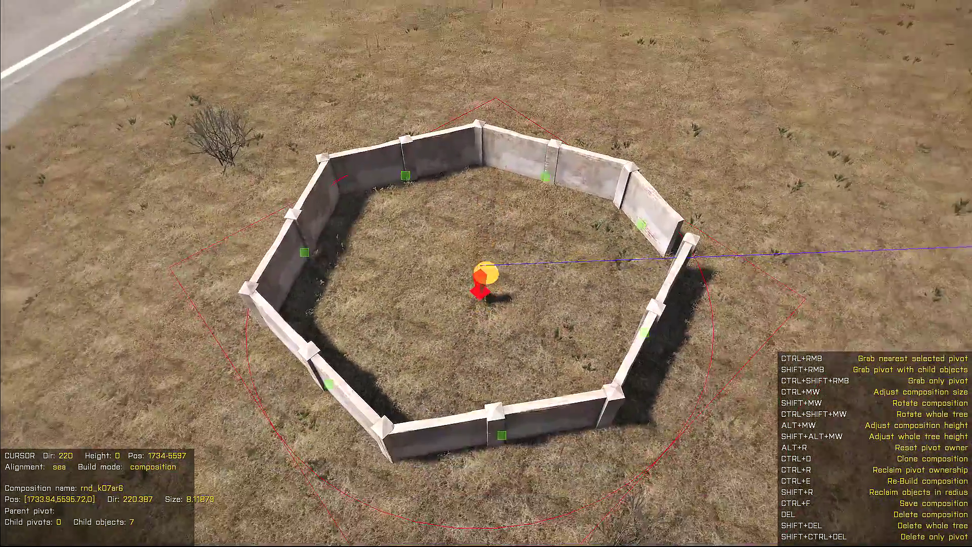
key("s")
key("a")
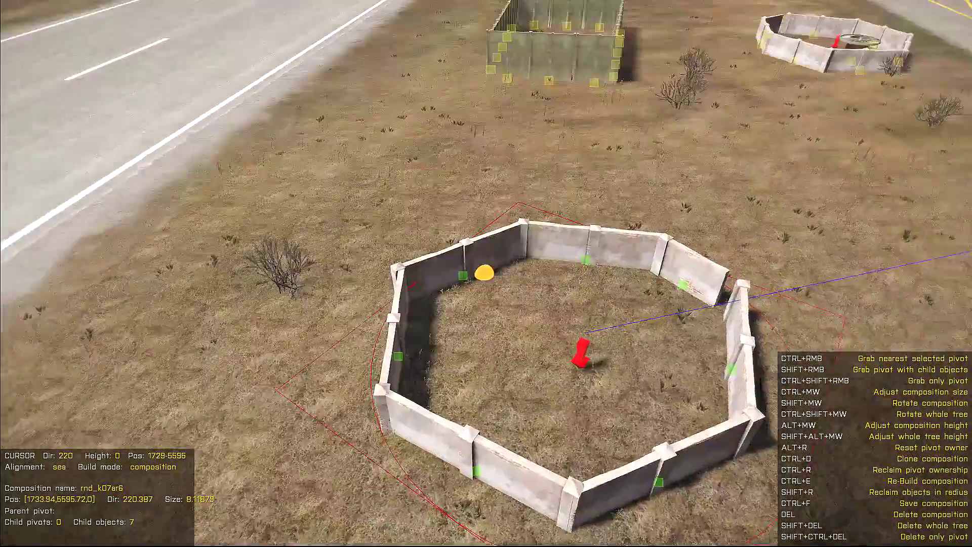
key("w")
key("s")
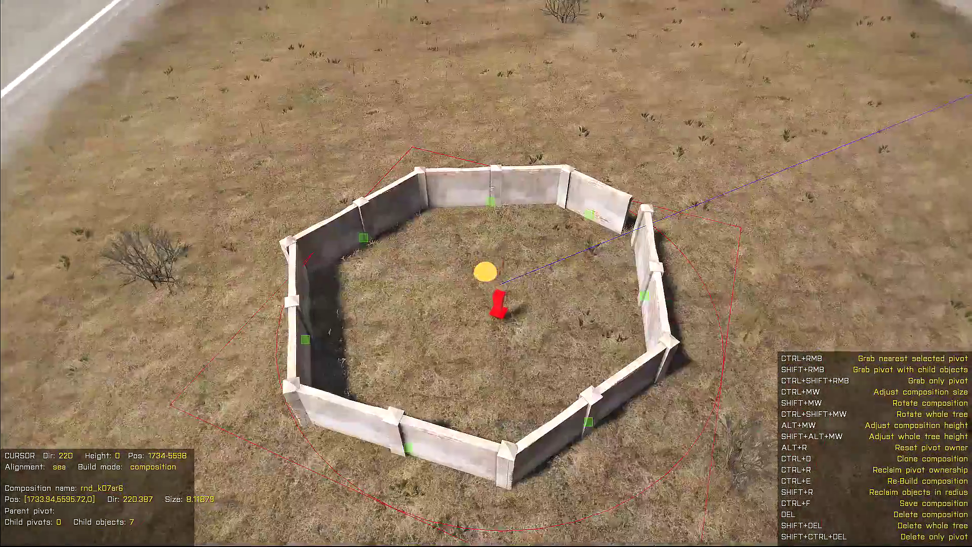
key("s")
left_click(496, 274)
key("d")
left_click(487, 273)
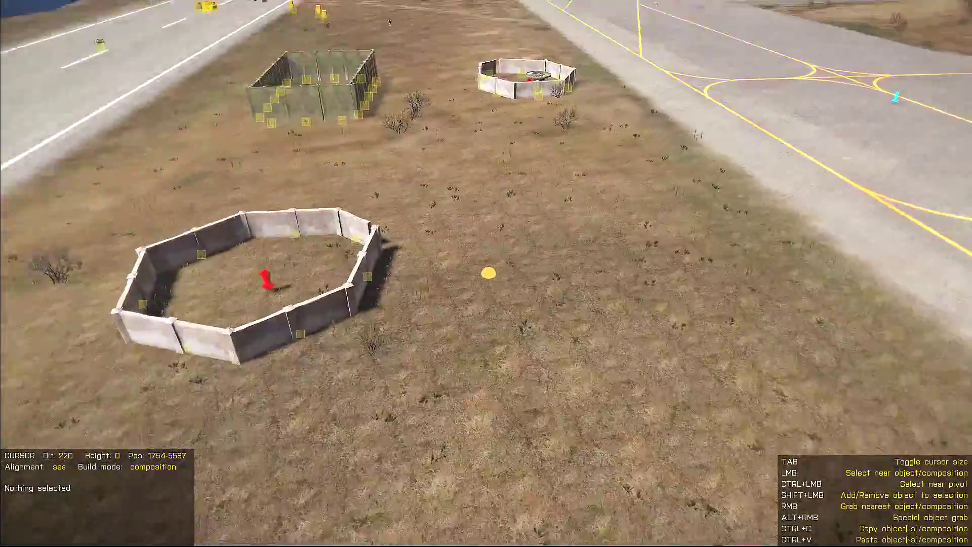
Step: Include temporary compositions in the composition library and look up rnd_k07ar6 in the temporary category
key("s")
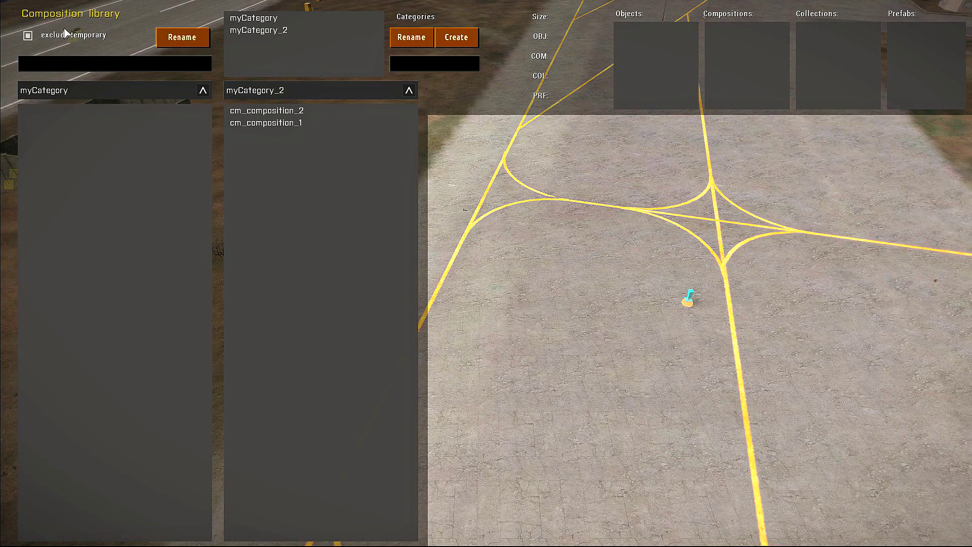
left_click(27, 36)
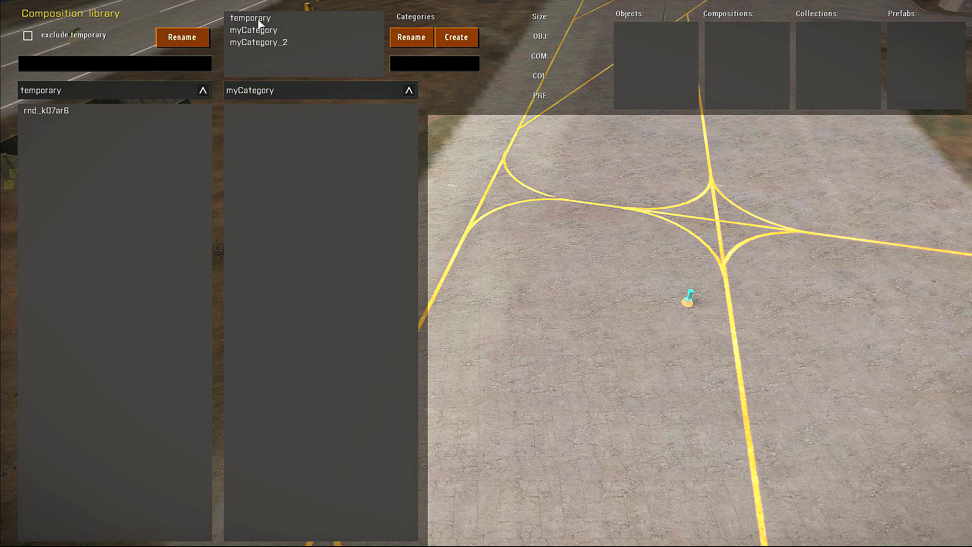
left_click(42, 112)
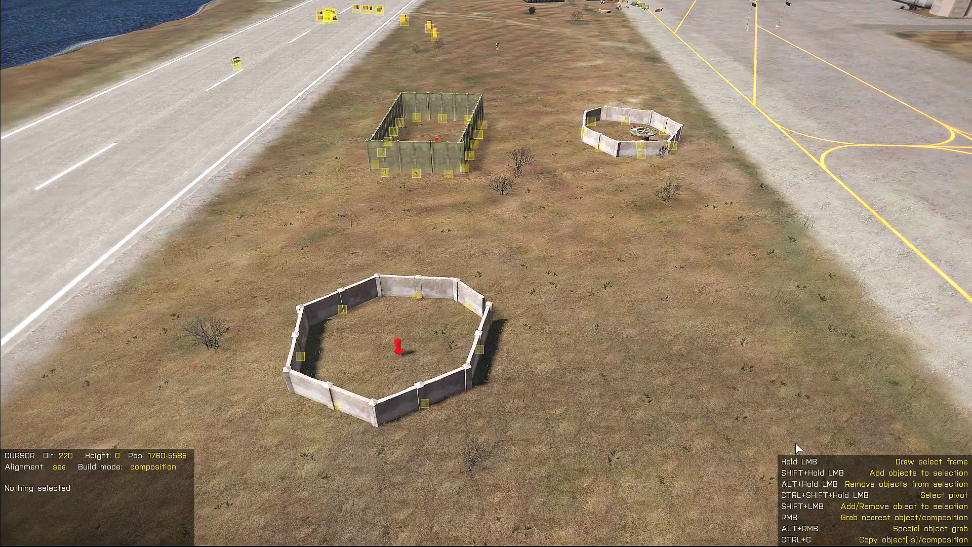
Step: Select the emptied ring's composition, switch the build tool to the object library, and place an Iron Pipe stack inside along the wall
key("w")
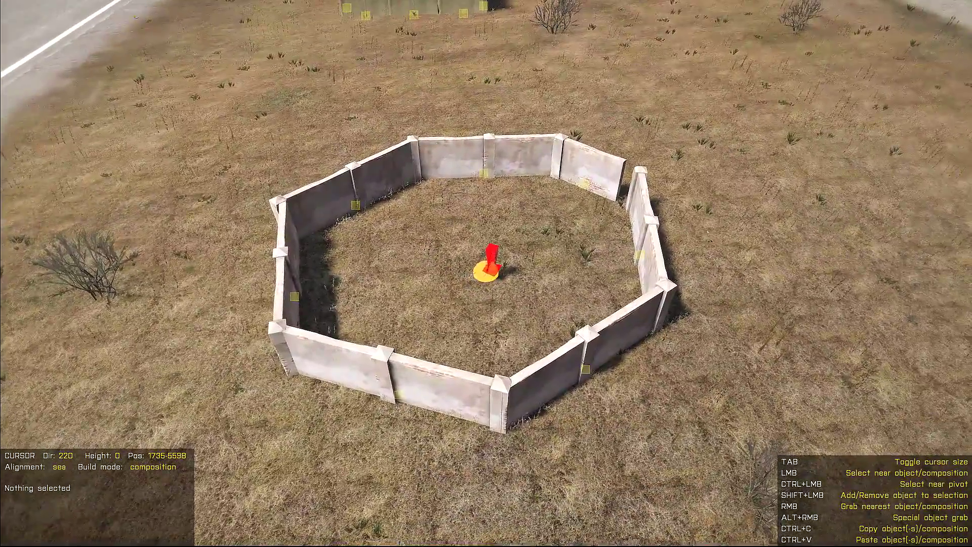
key("w")
key("s")
key("w")
left_click(486, 271)
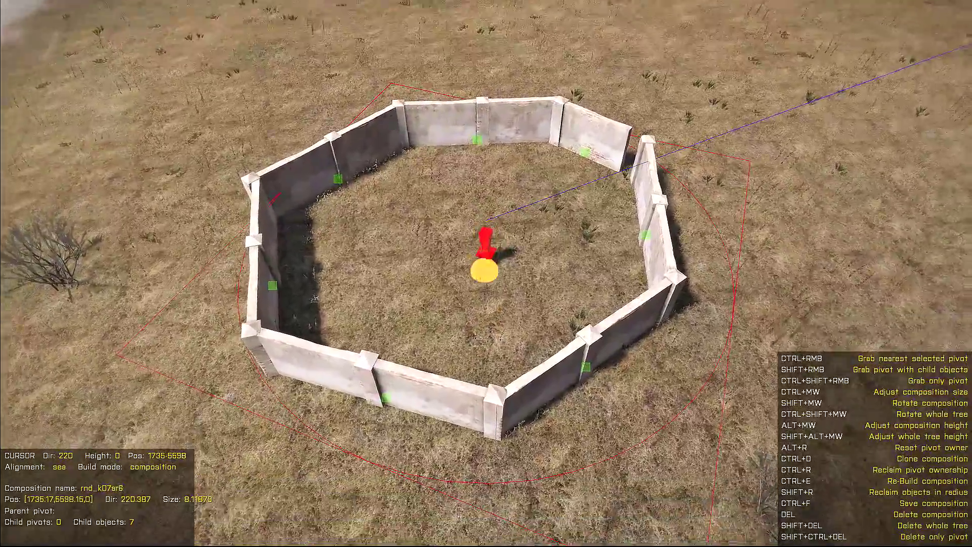
scroll(486, 272, "down", 4)
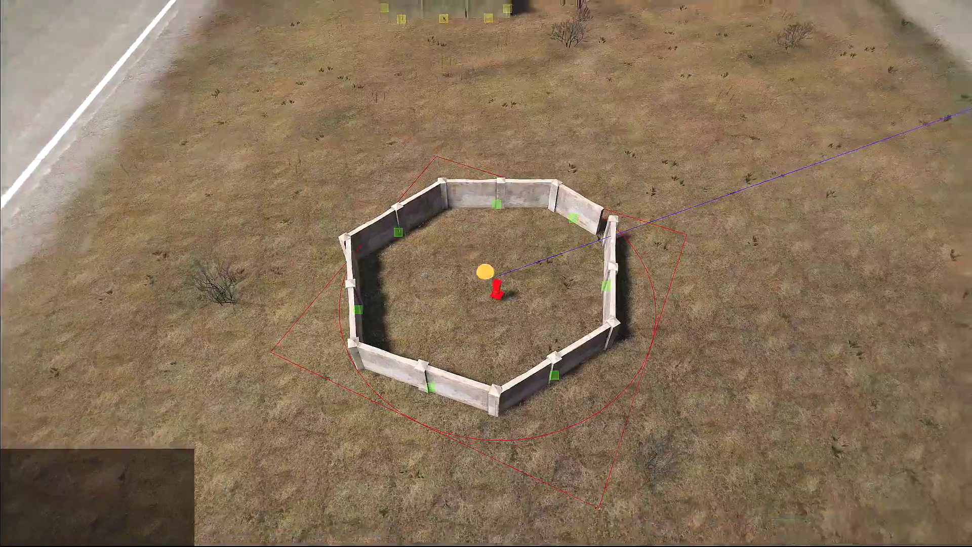
key("1")
left_click(484, 268)
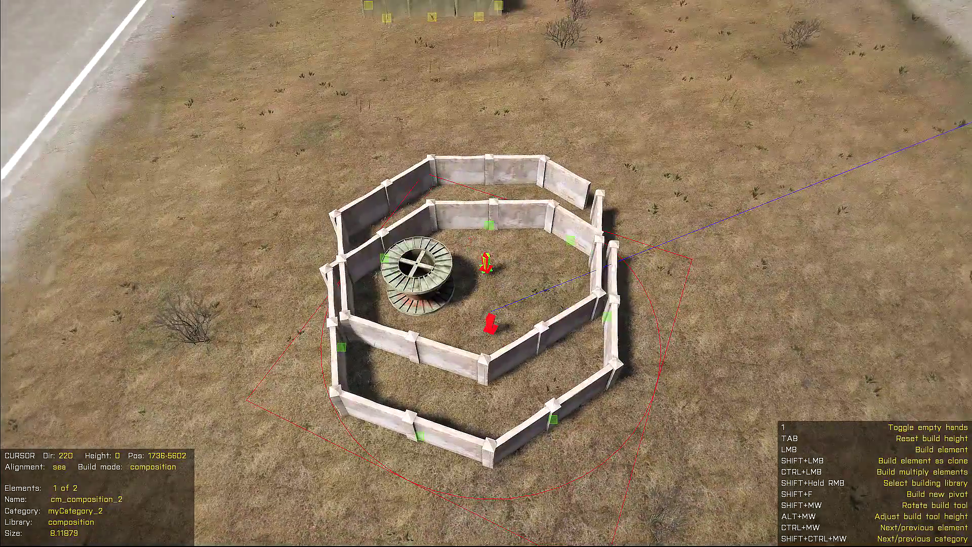
right_click_drag(486, 274, 405, 289, "shift")
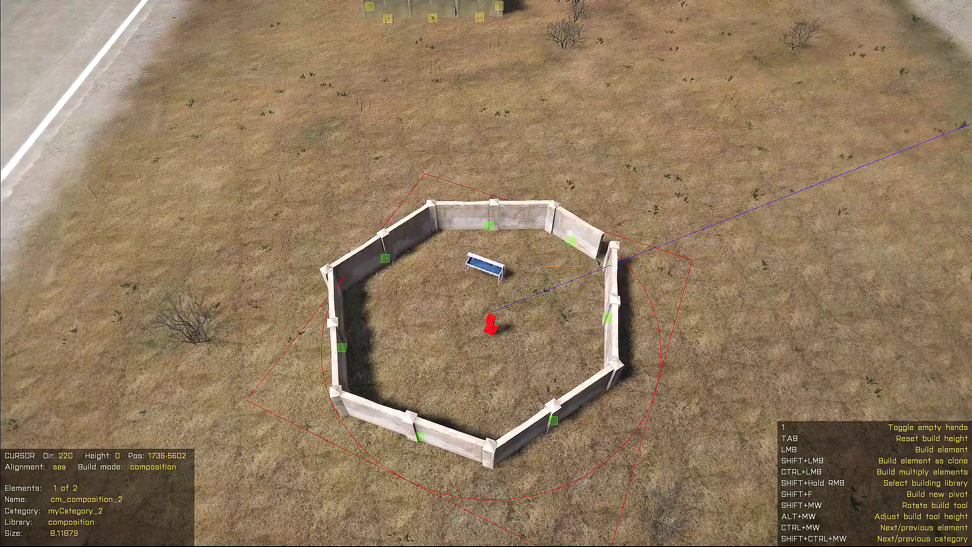
key("space")
scroll(424, 351, "down", 5)
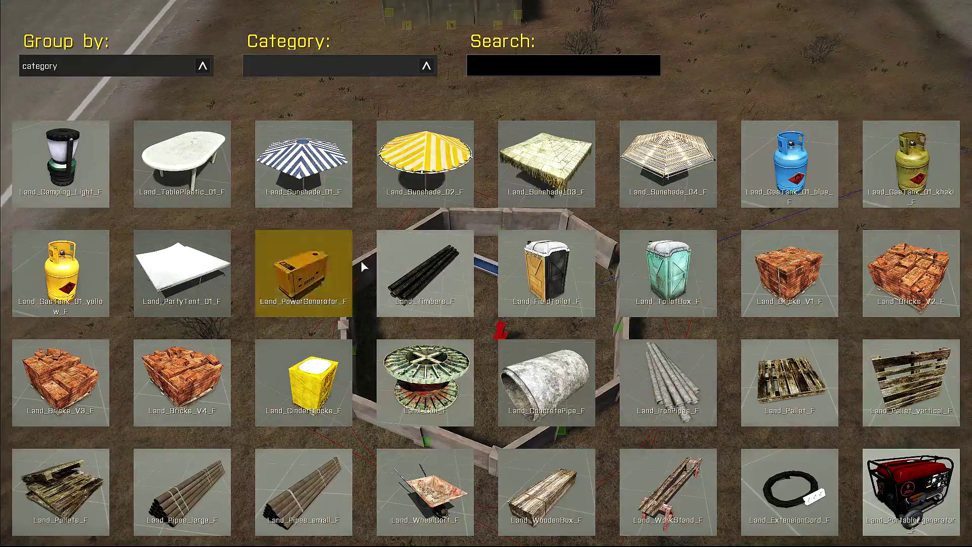
left_click(686, 385)
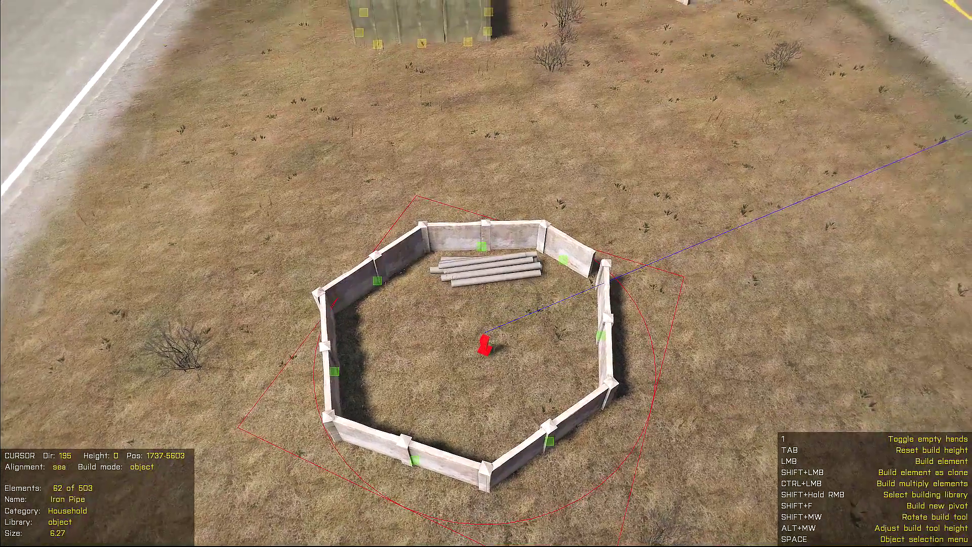
Step: Place five Pallets objects around the inside of the ring and put the build tool away
key("space")
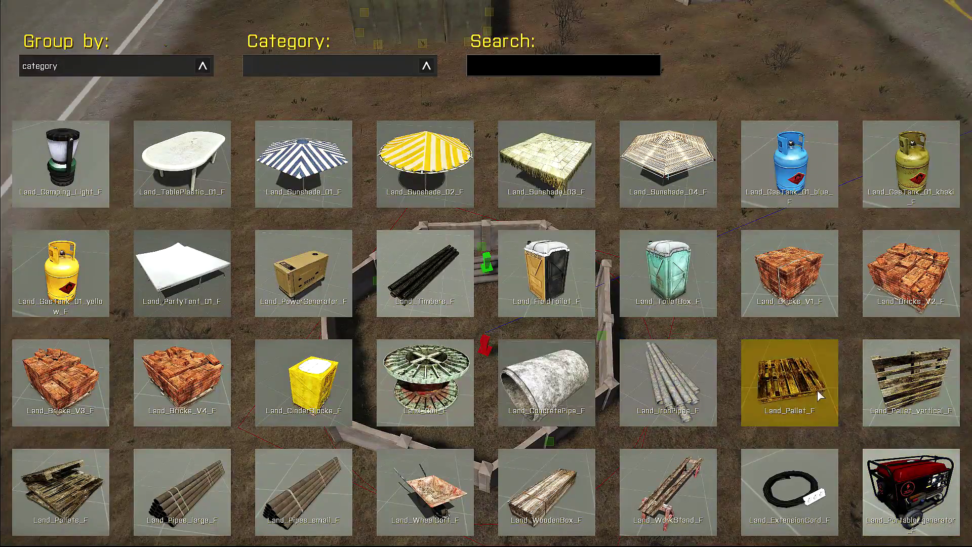
left_click(76, 483)
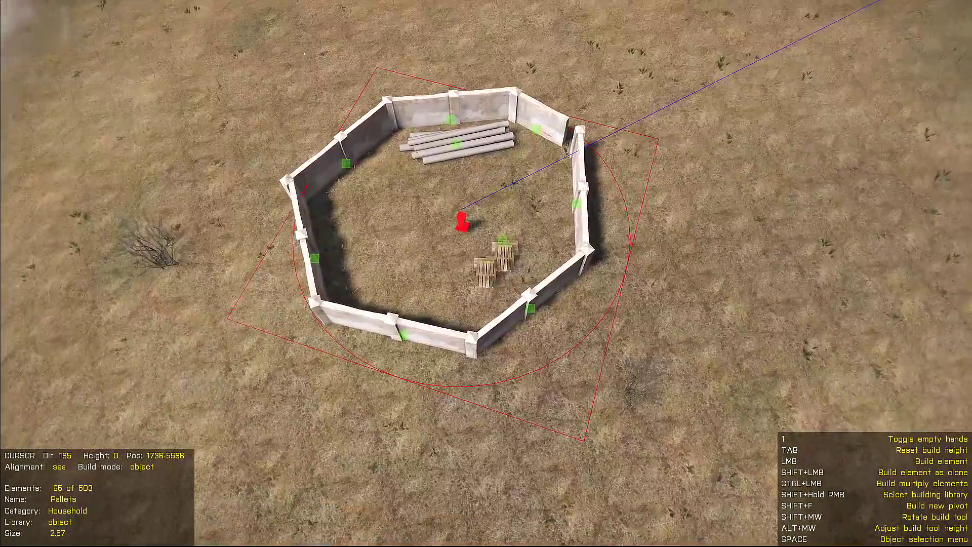
left_click(486, 274)
left_click(486, 273)
left_click(485, 274)
left_click(485, 274)
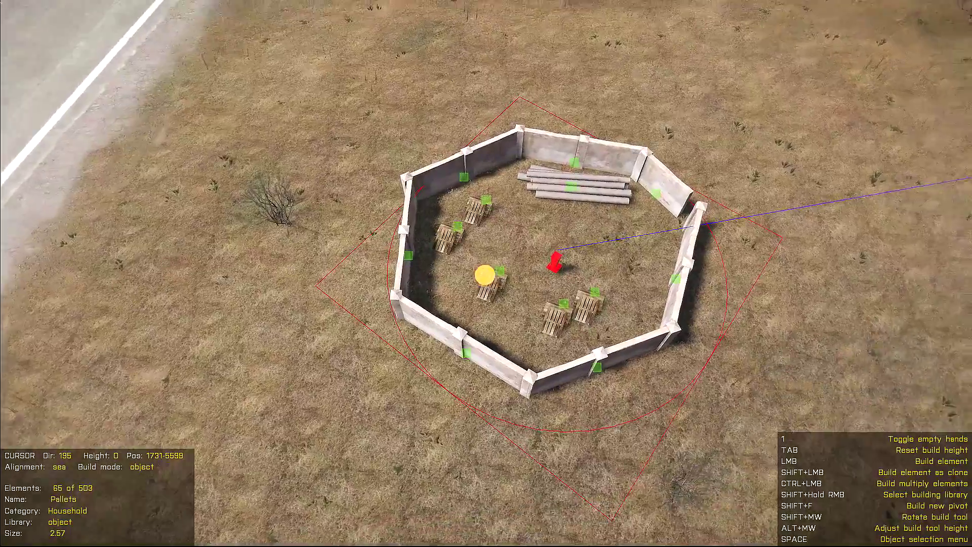
key("1")
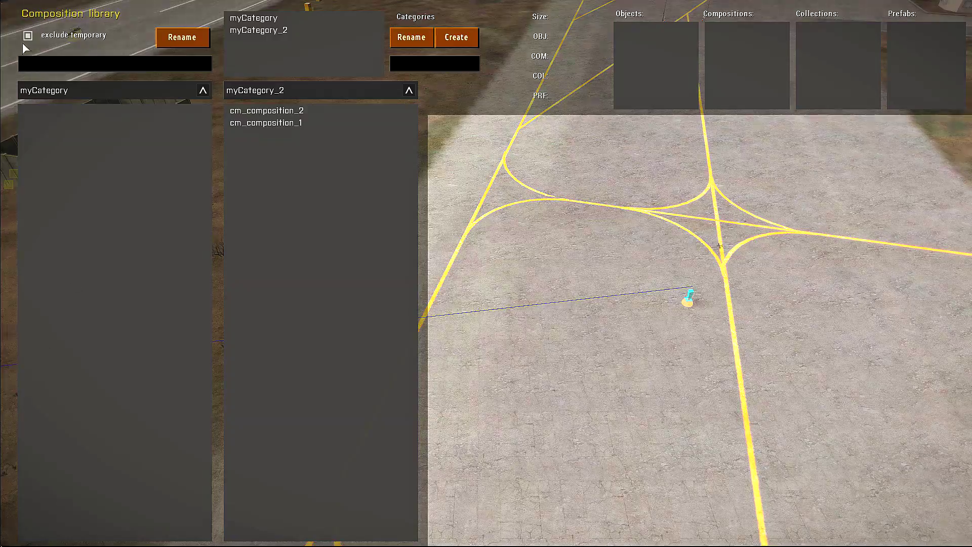
Step: Transfer the temporary composition rnd_k07ar6 to myCategory_2 in the library, and select the furnished ring to check its composition details
left_click(28, 35)
left_click(49, 110)
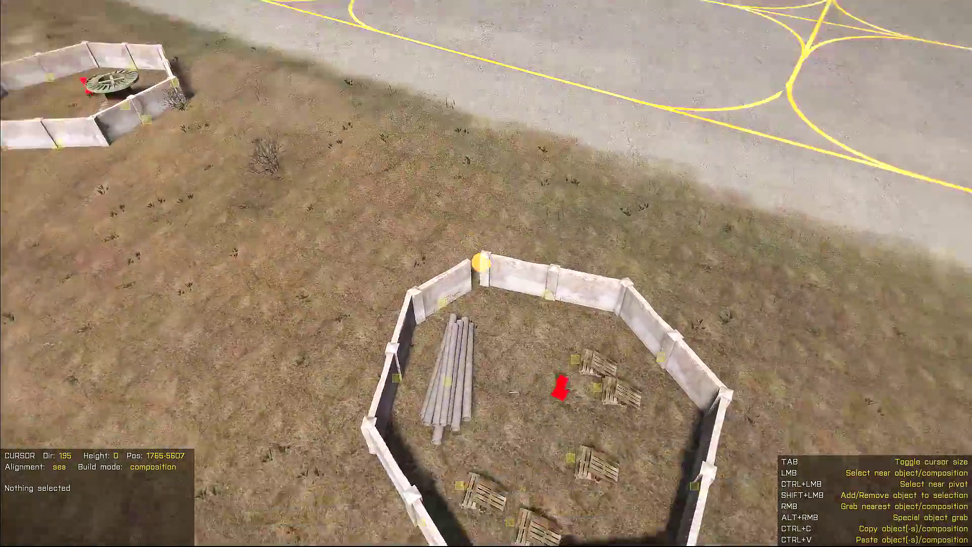
left_click(482, 271)
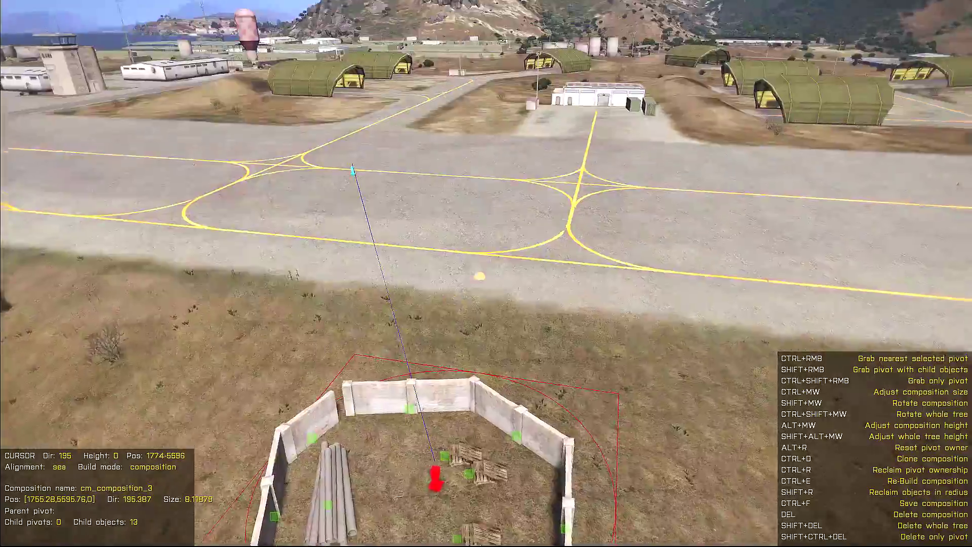
left_click(486, 271)
left_click(486, 270)
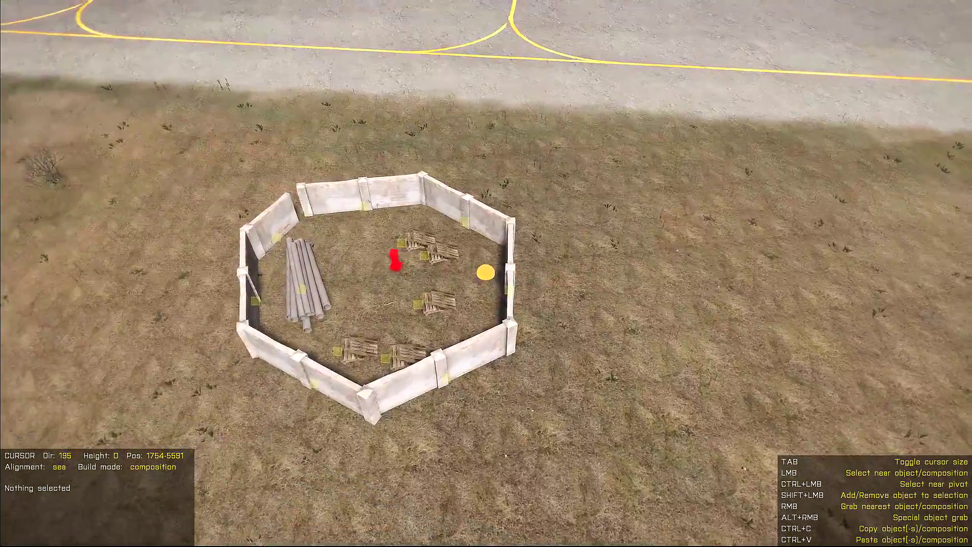
Step: Place another copy of cm_composition_3 on the grass beside the furnished ring and put the build tool away
key("1")
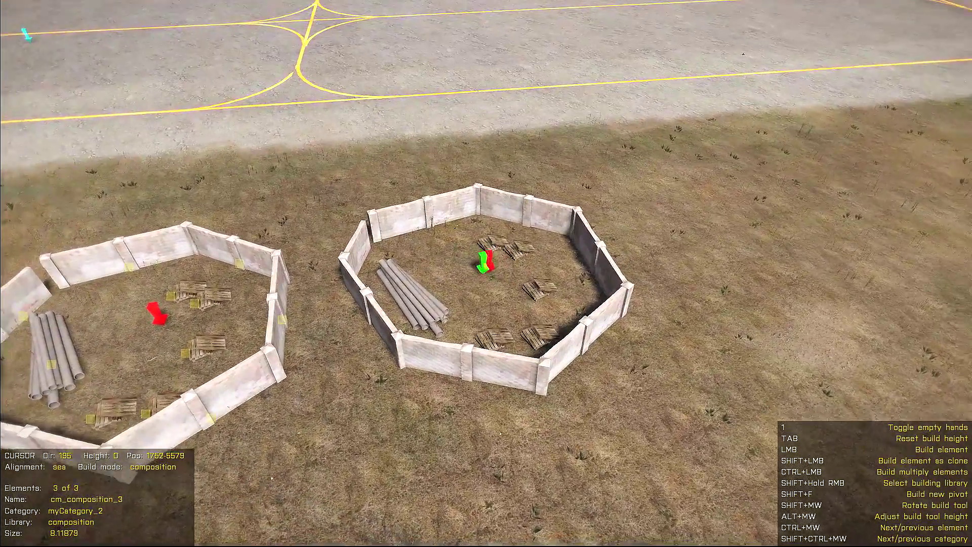
left_click(487, 264)
key("d")
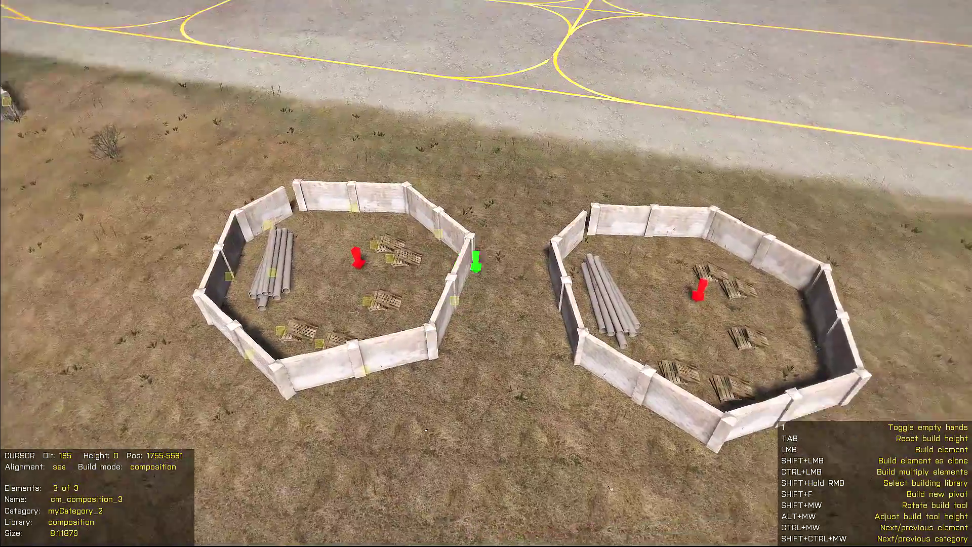
key("d")
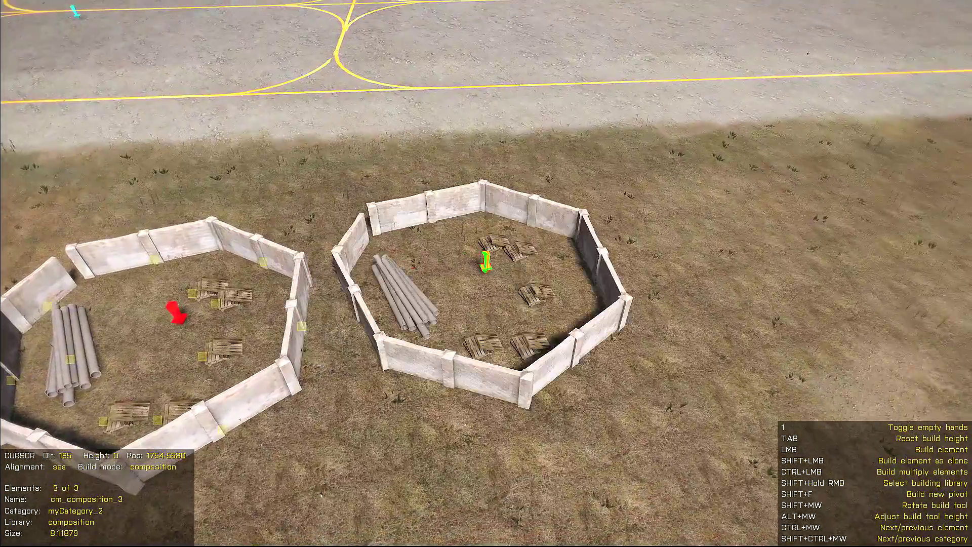
key("d")
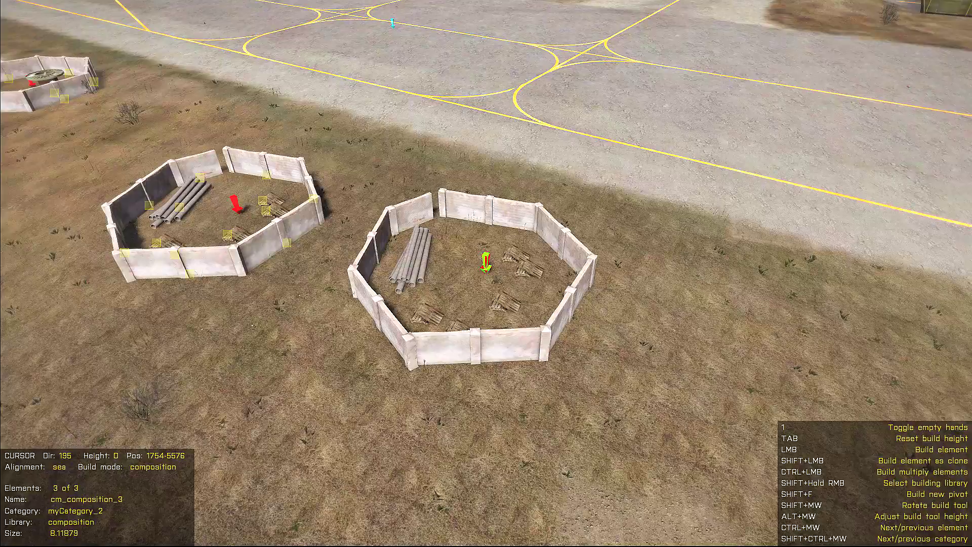
key("1")
key("w")
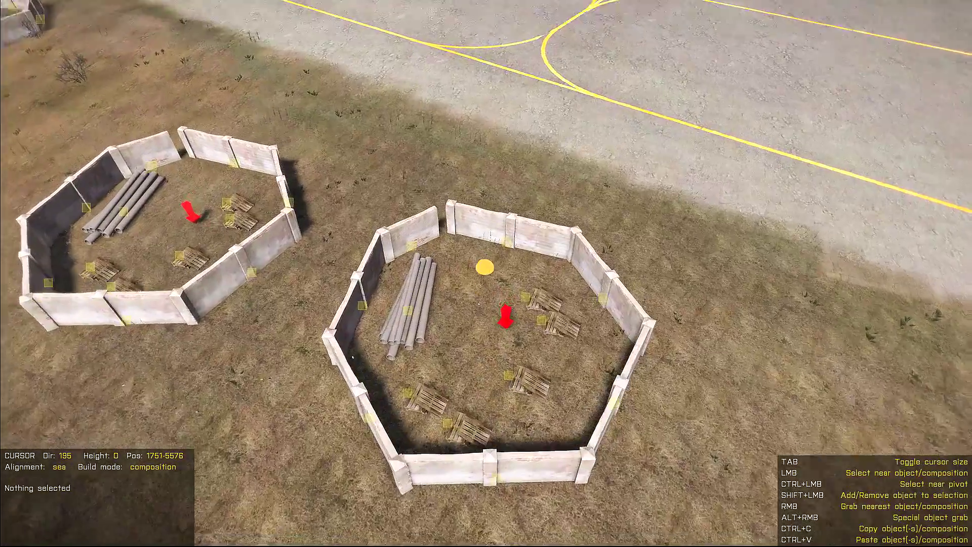
Step: Select the two cm_composition_3 rings in turn to compare their composition name, pivot and child objects, then clear the selection
left_click(486, 272)
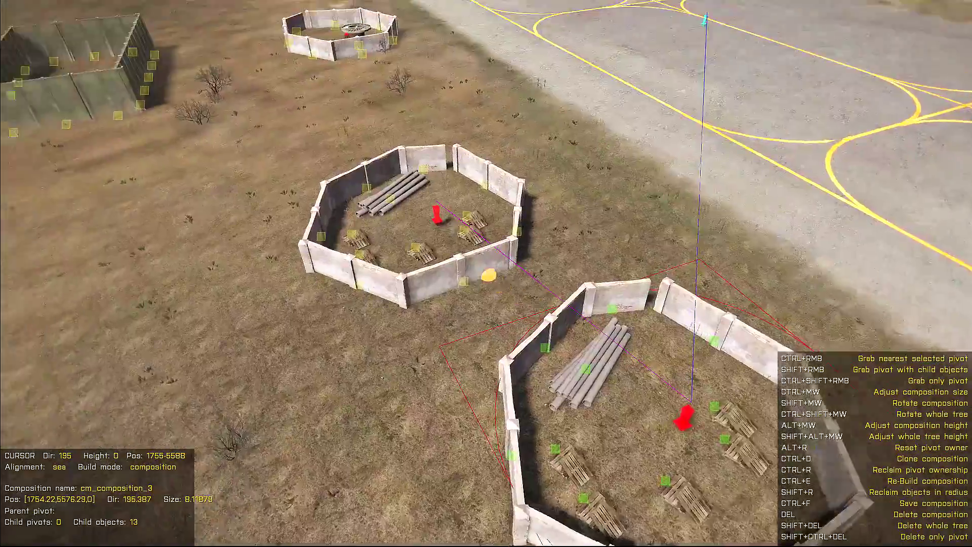
key("a")
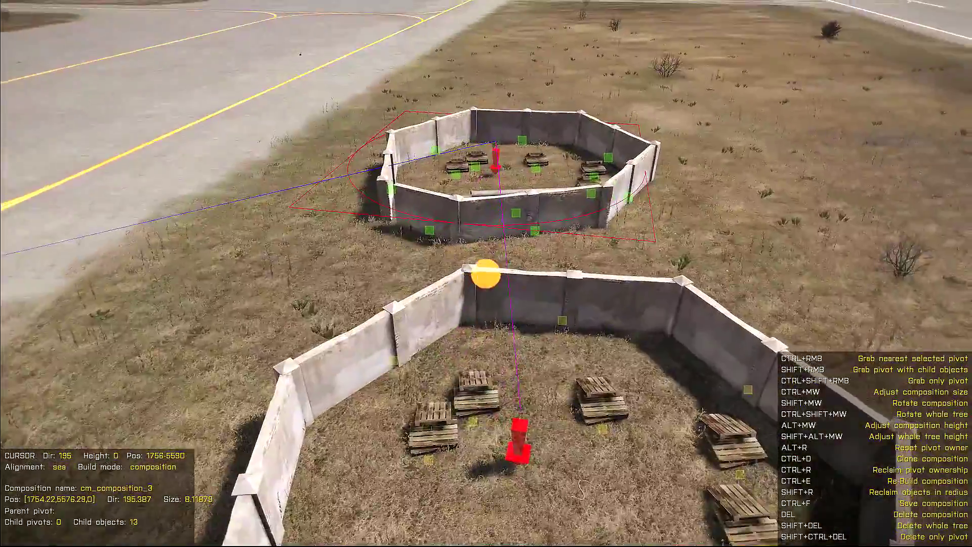
key("d")
key("d")
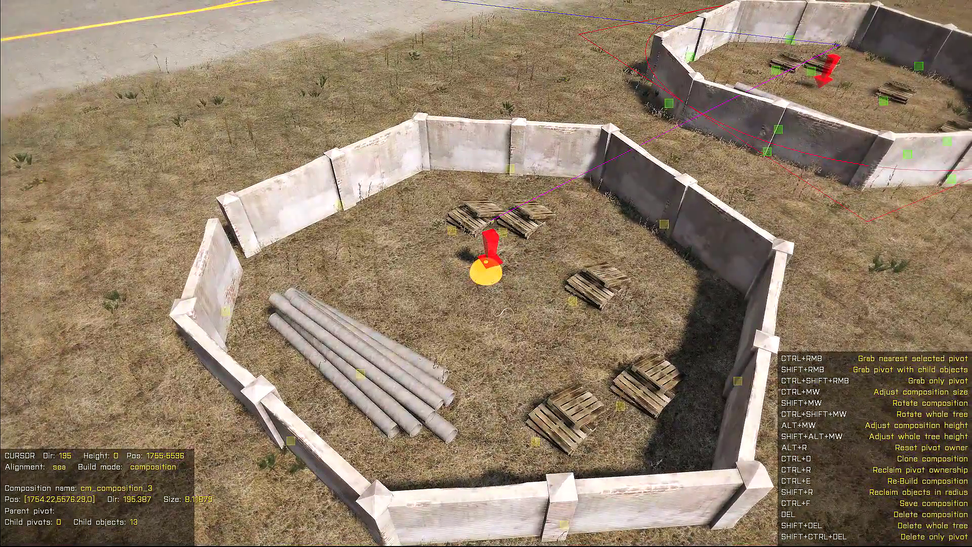
left_click(486, 272)
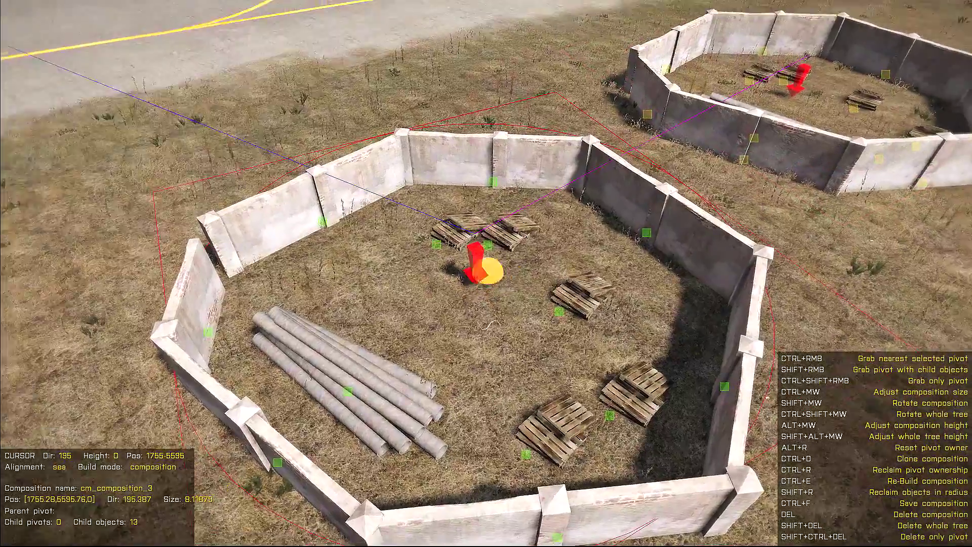
key("w")
key("d")
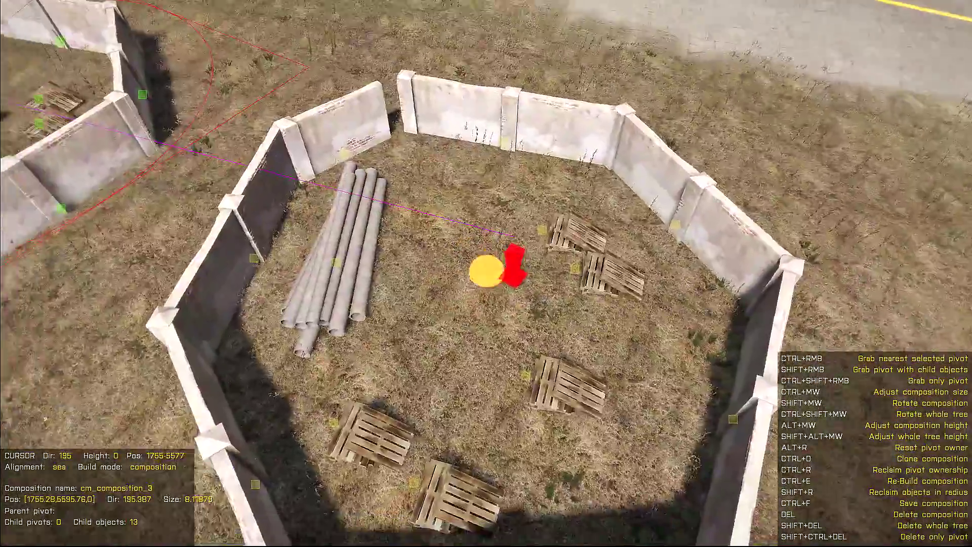
key("d")
key("w")
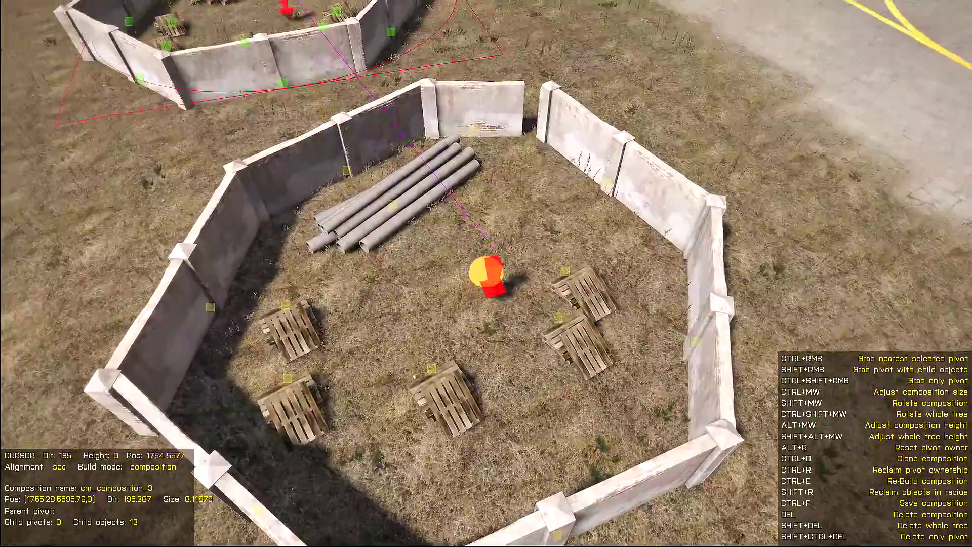
left_click(485, 271)
key("a")
key("w")
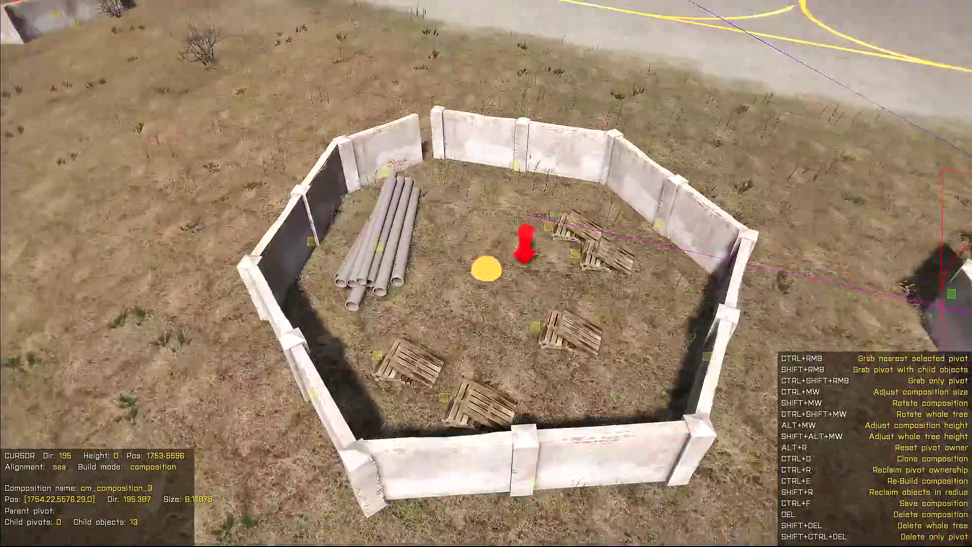
key("d")
left_click(486, 271)
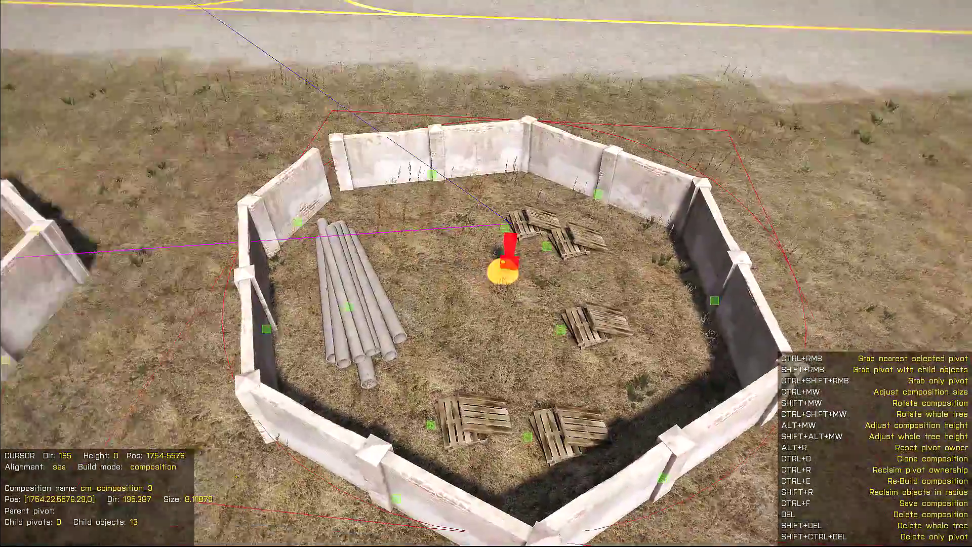
key("a")
key("s")
left_click(486, 272)
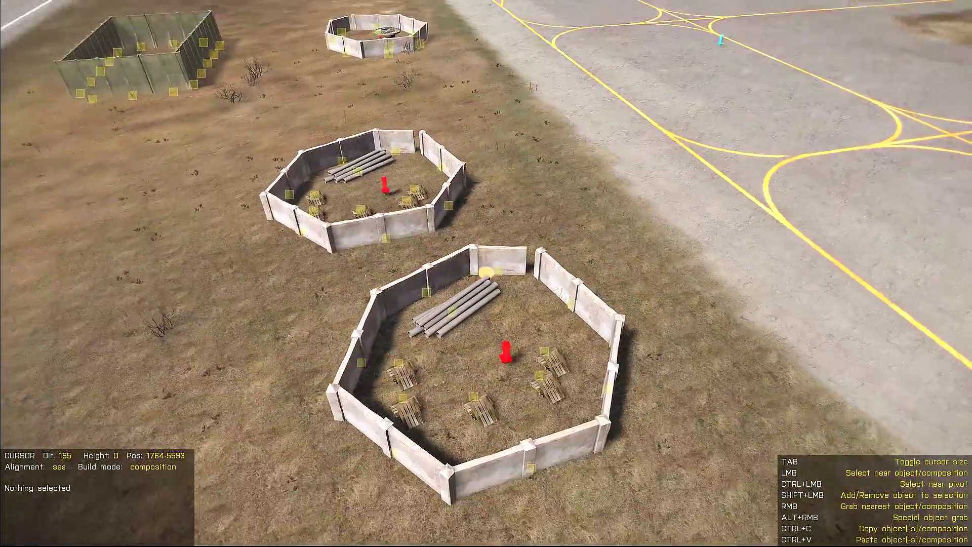
Step: Select the newly placed ring once more to examine its link to the neighbouring copy, and deselect it
left_click(485, 272)
key("w")
key("d")
left_click(487, 274)
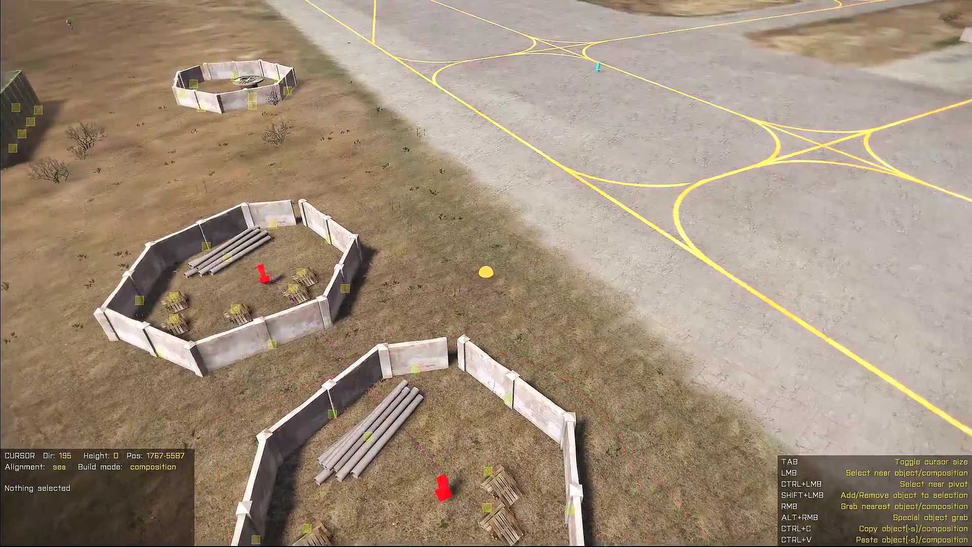
key("a")
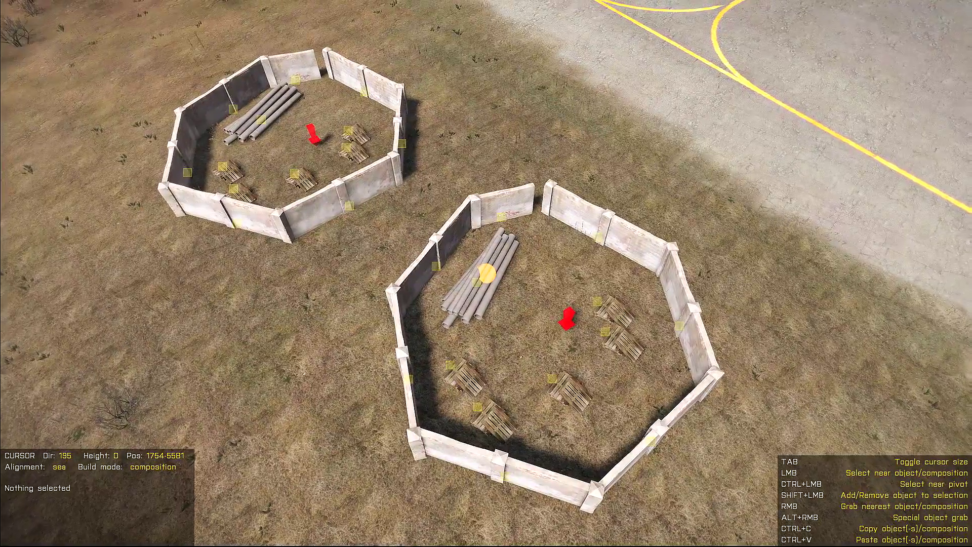
key("s")
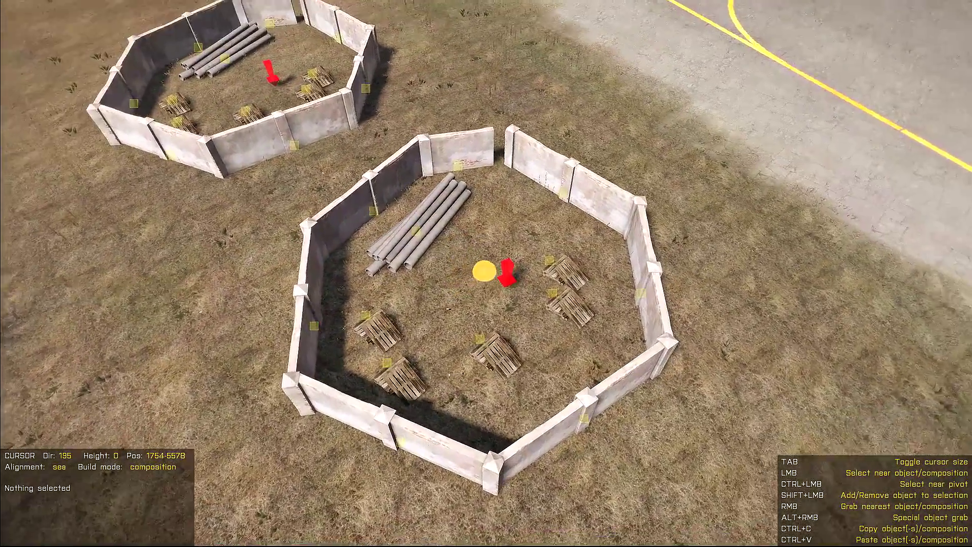
left_click(487, 274)
key("w")
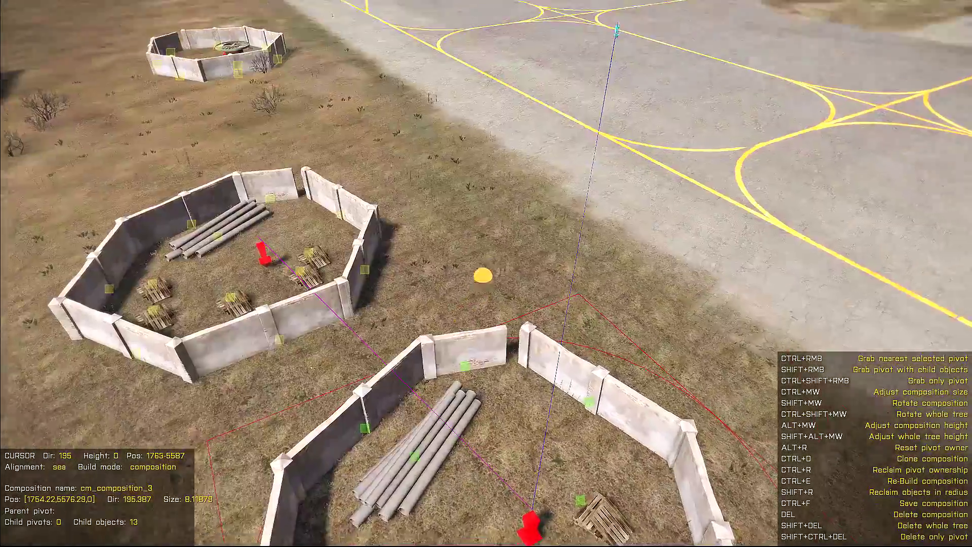
left_click(483, 276)
key("s")
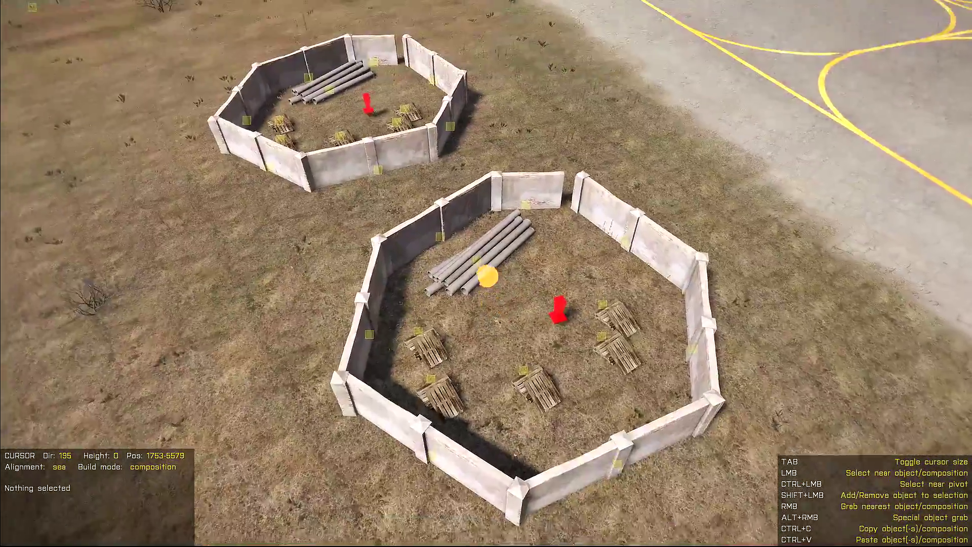
Step: Move the new ring's Iron Pipe stack outside the walls, compare the other copy, and bring the stack back inside
key("w")
key("s")
key("w")
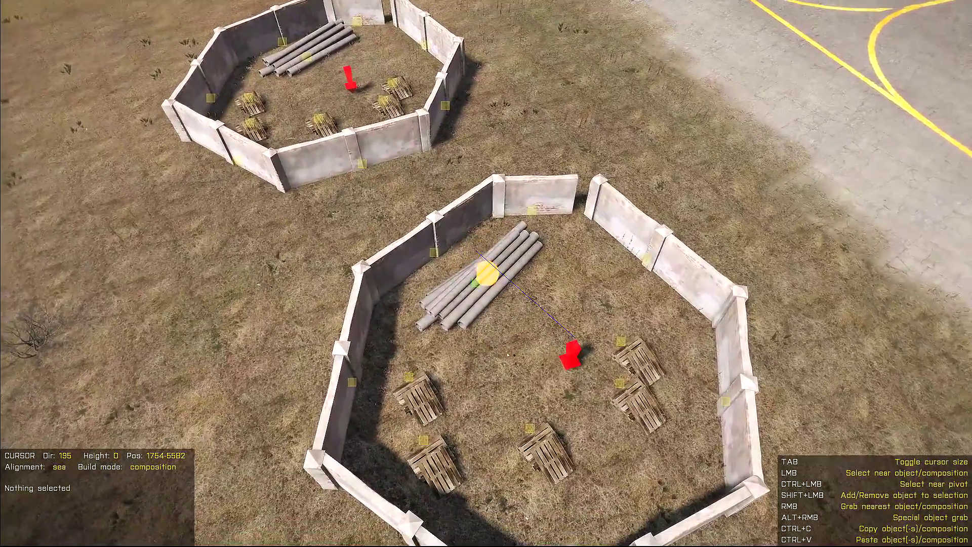
left_click(488, 273)
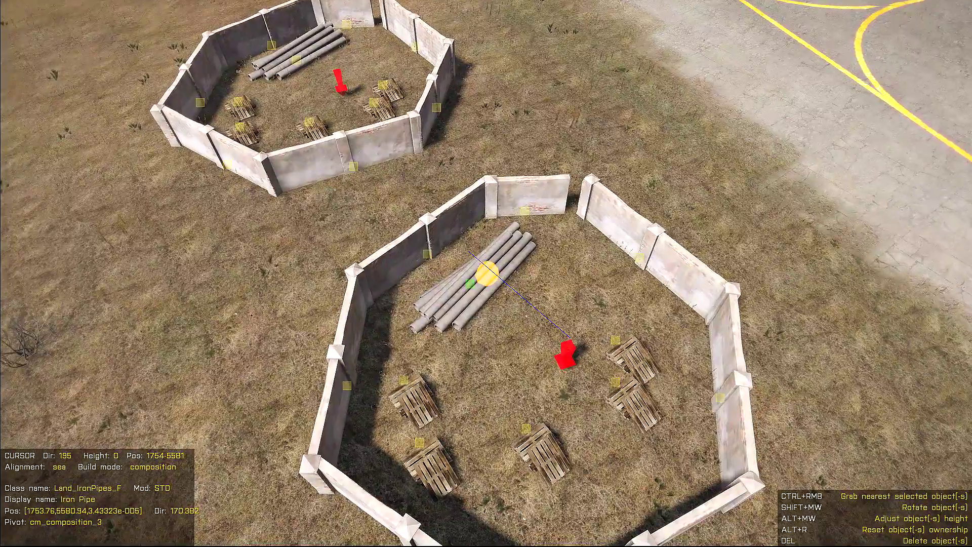
right_click_drag(487, 273, 486, 273, "ctrl")
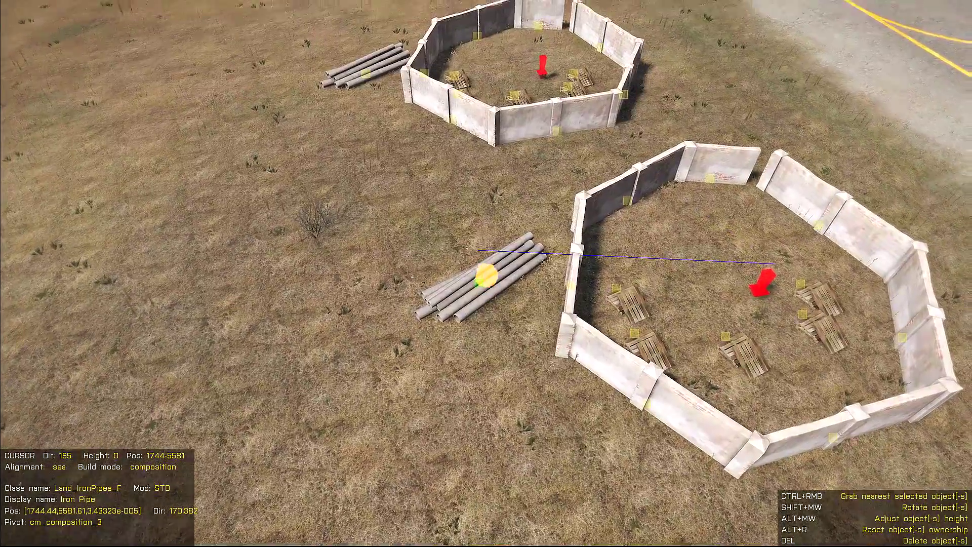
key("w")
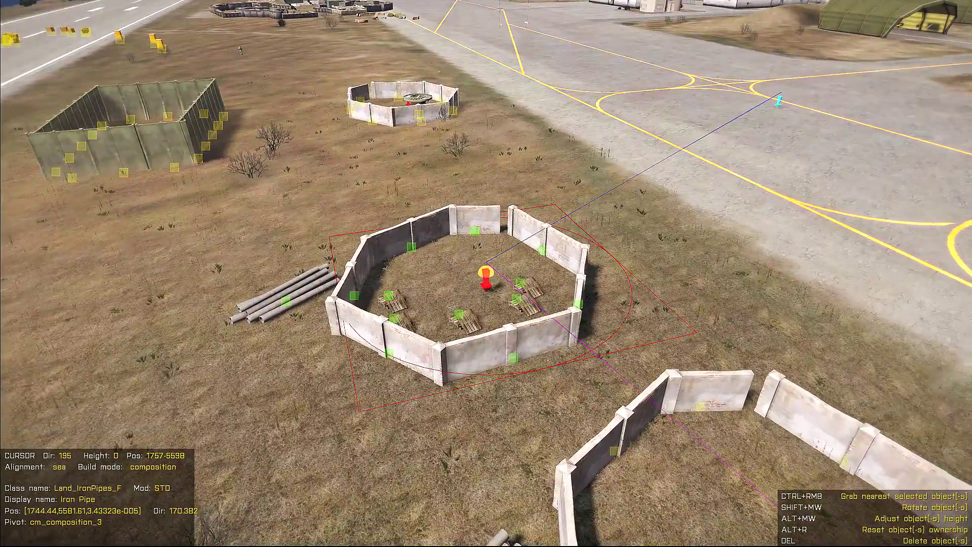
left_click(486, 273)
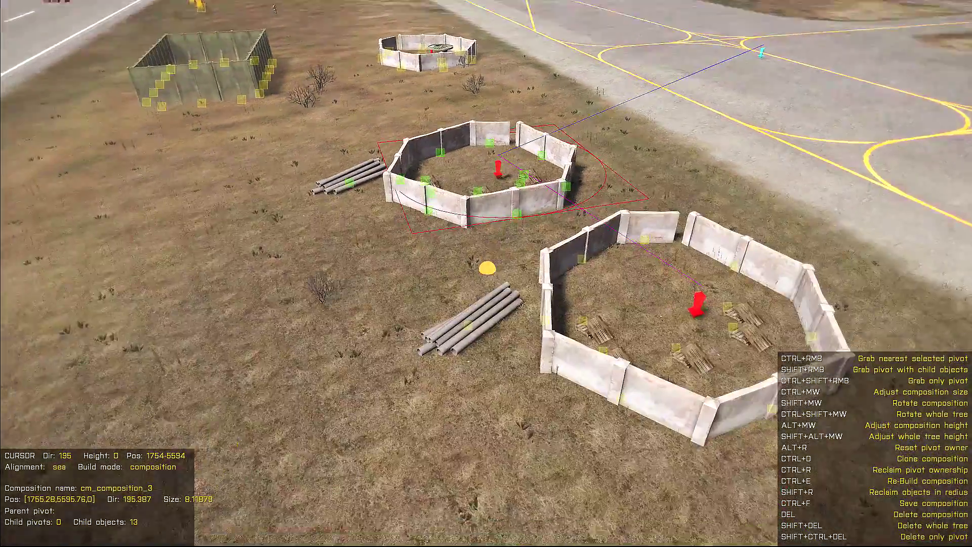
left_click(486, 273)
right_click_drag(486, 274, 486, 273, "ctrl")
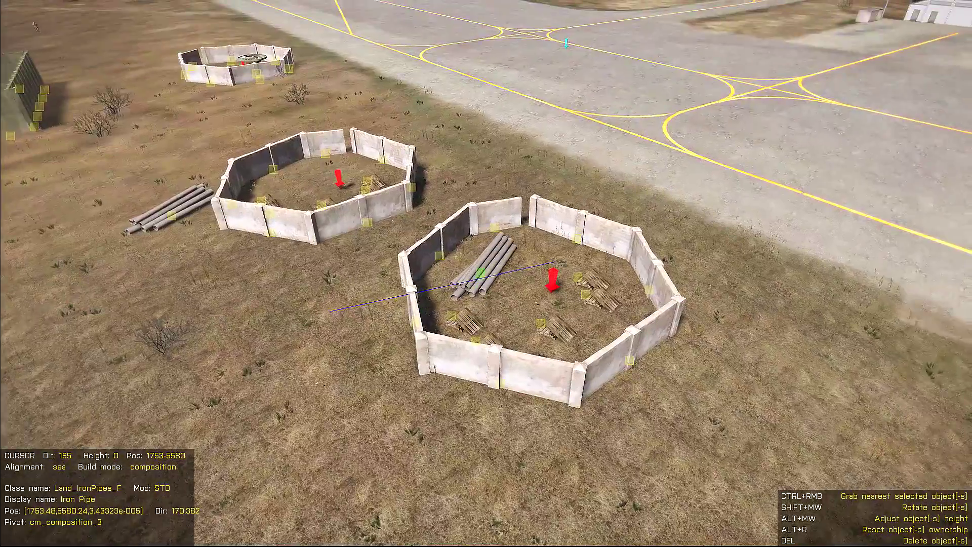
Step: Grab the Wall (Long) segment beside the gap in the new ring and shift it slightly
key("d")
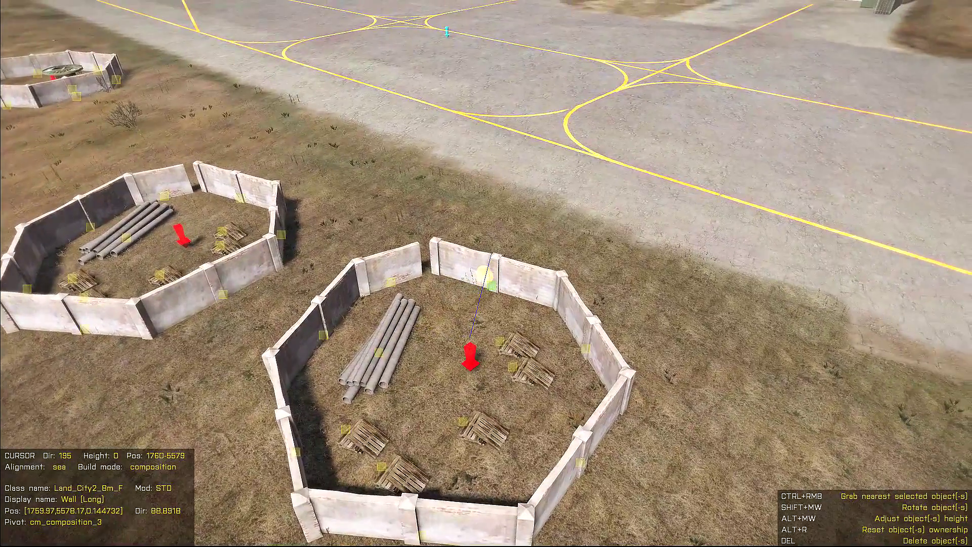
key("s")
left_click_drag(485, 274, 486, 275)
key("w")
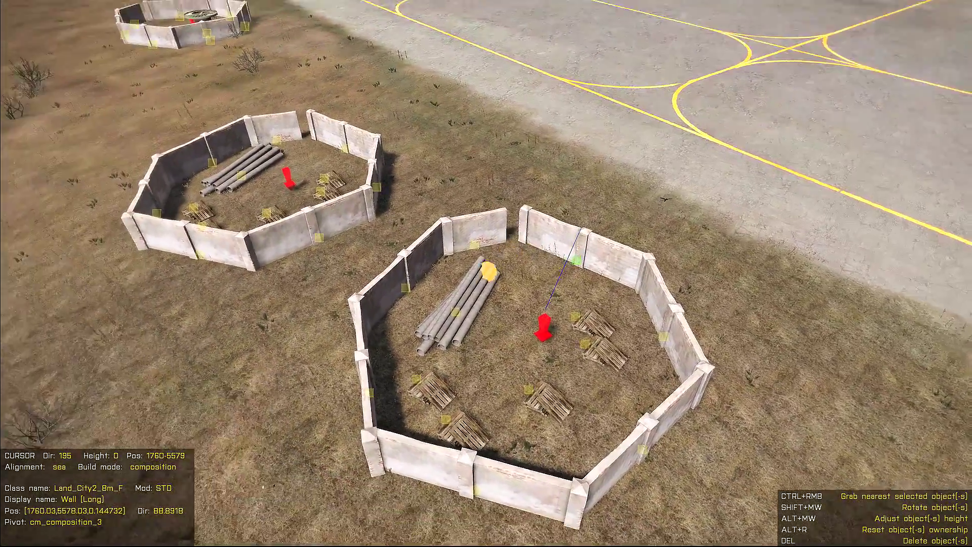
Step: Reposition the Iron Pipe stack inside the new ring at about 1754.19, 5578.8
left_click(488, 272)
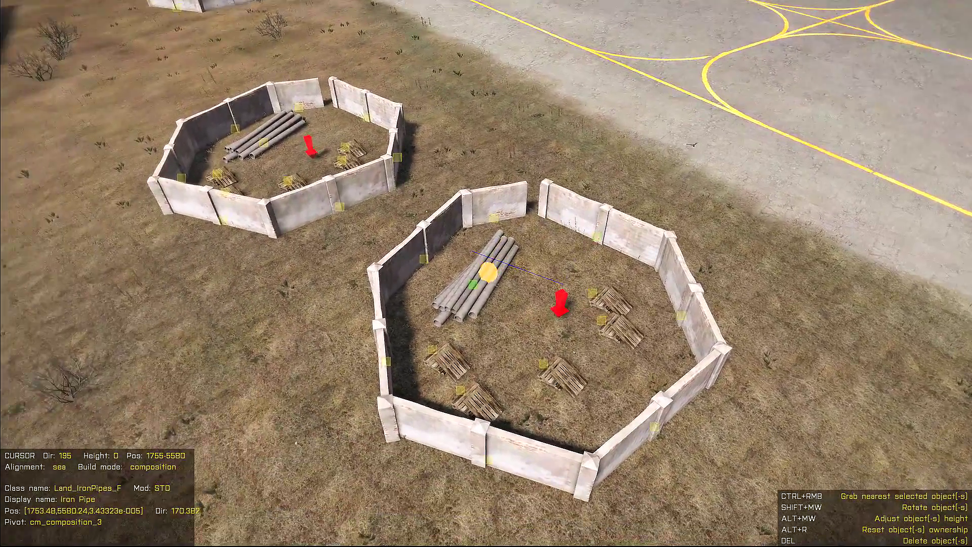
right_click_drag(488, 274, 487, 272, "ctrl")
key("w")
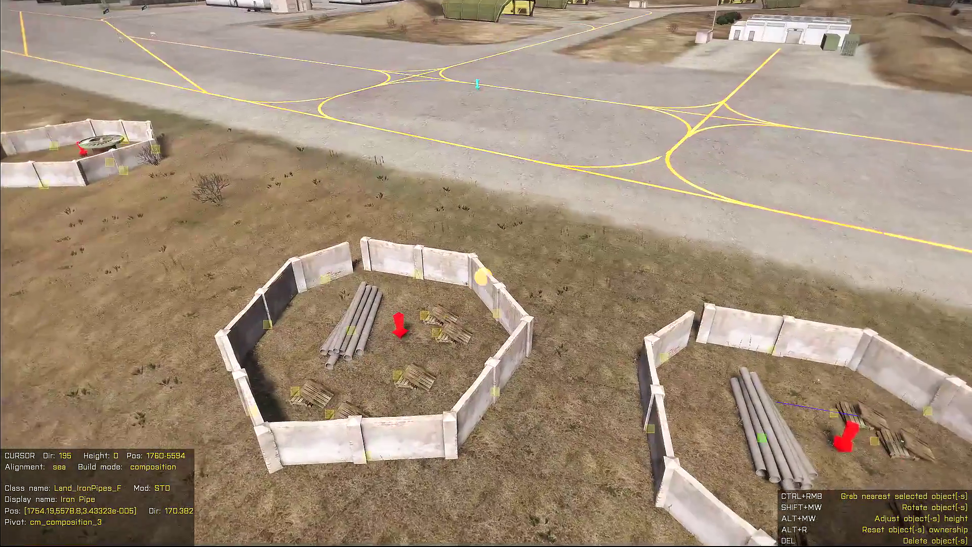
Step: Open the composition library and preview cm_composition_3 in myCategory_2 to check its stored layout
key("F2")
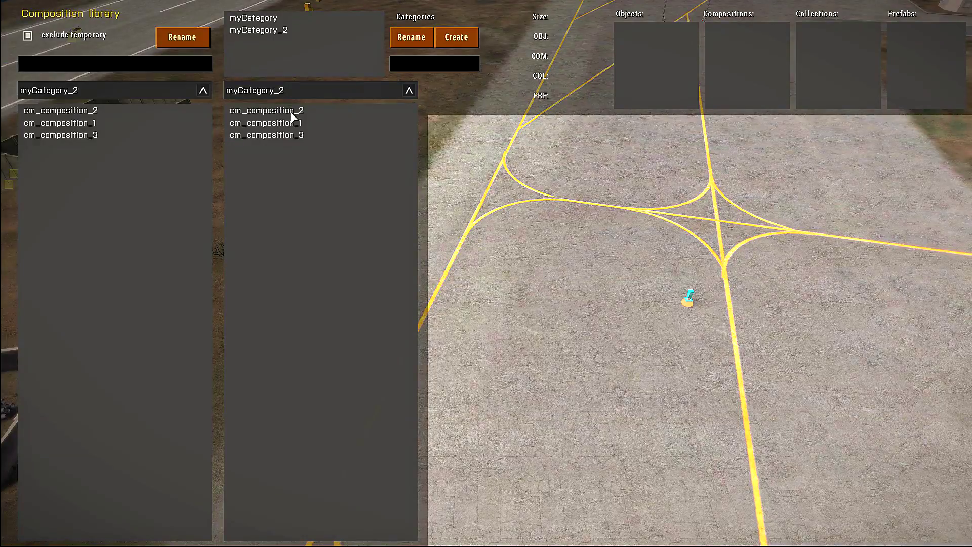
left_click(281, 135)
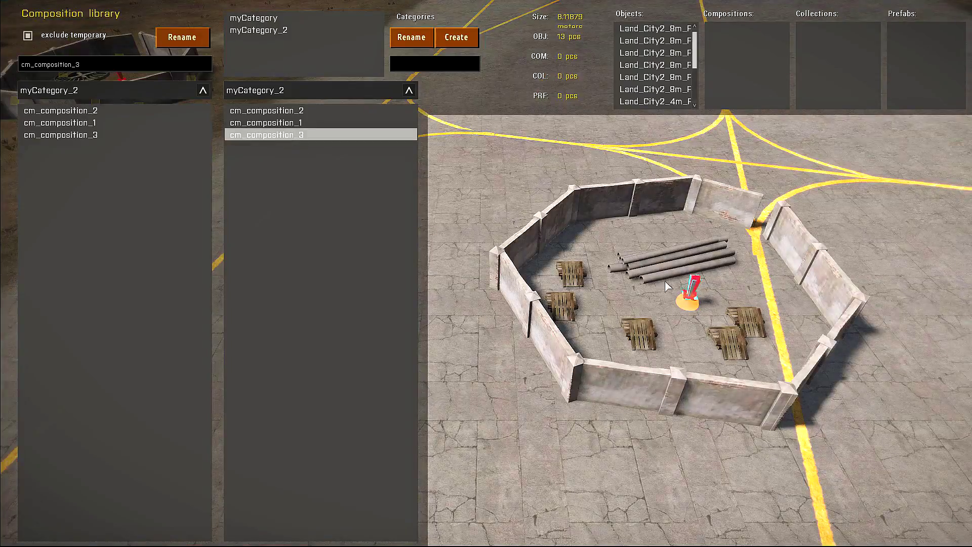
key("Escape")
Step: Select the original furnished ring to check its composition details and clear the selection
key("w")
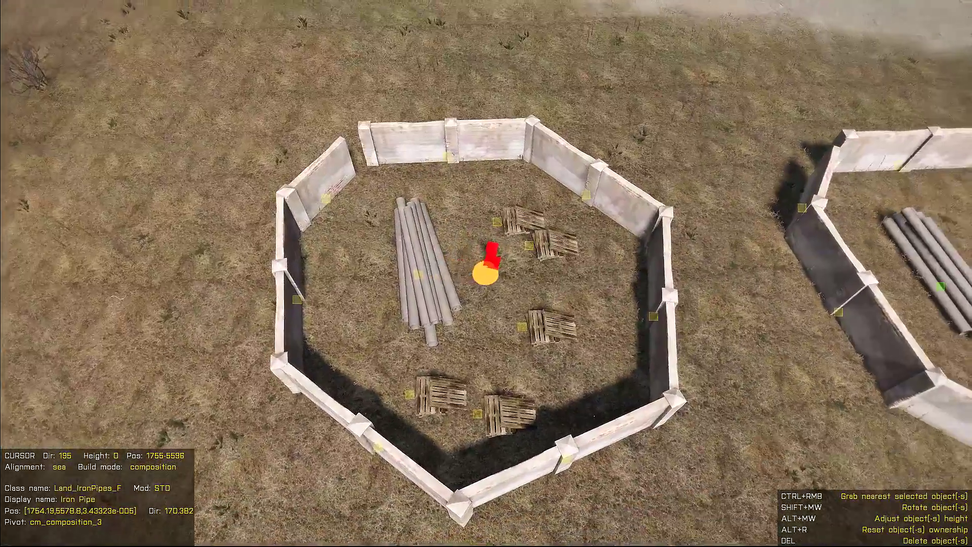
left_click(486, 272)
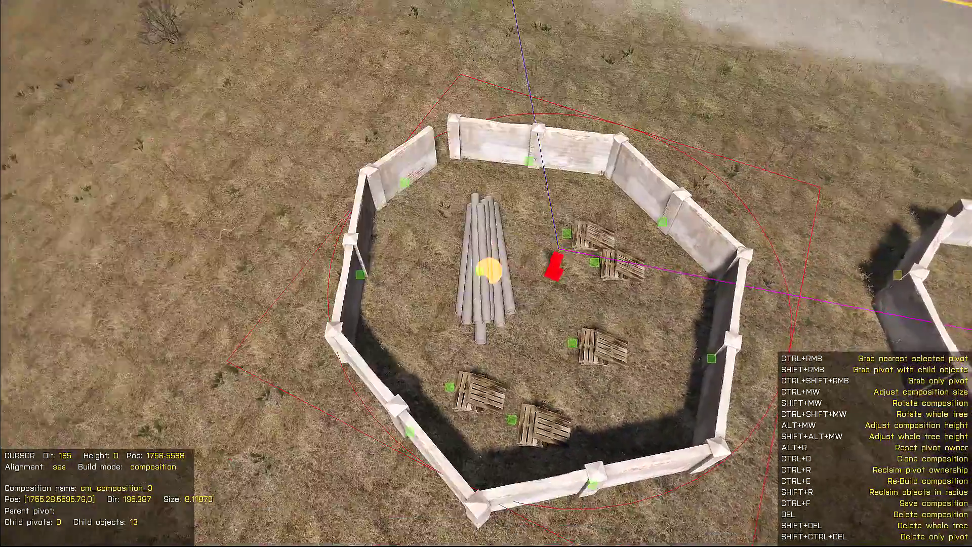
left_click(486, 273)
key("s")
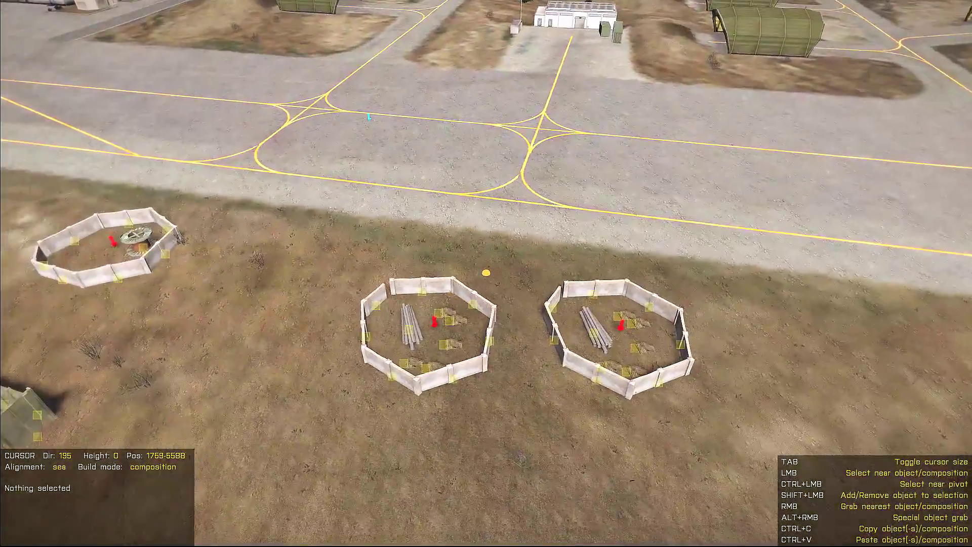